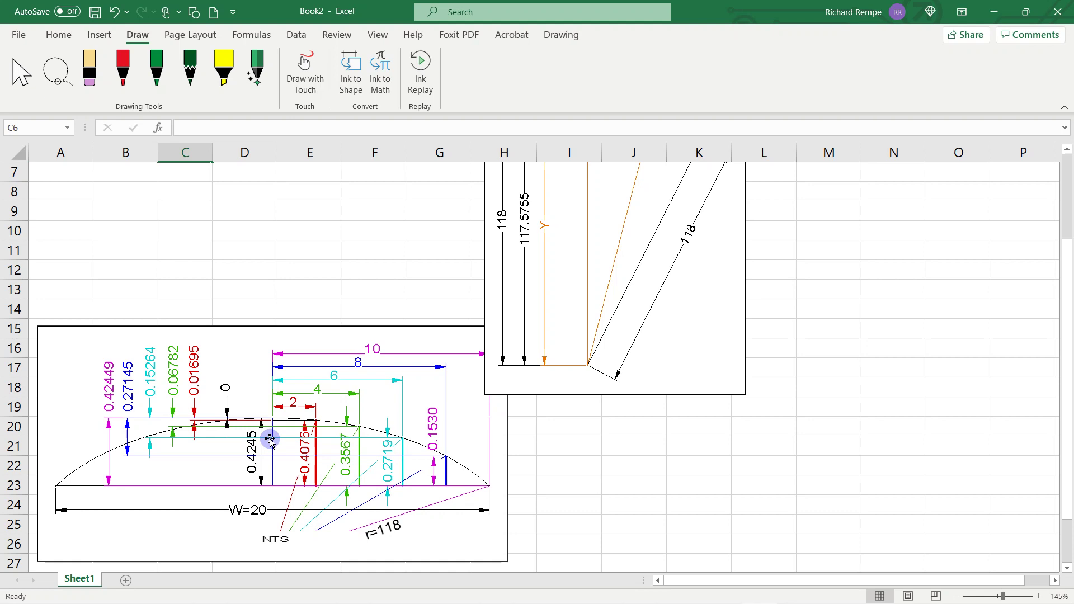
Step: Enter the label "w=" in cell A3
{"action": "scroll", "coordinate": [265, 432], "scroll_direction": "up", "scroll_amount": 2}
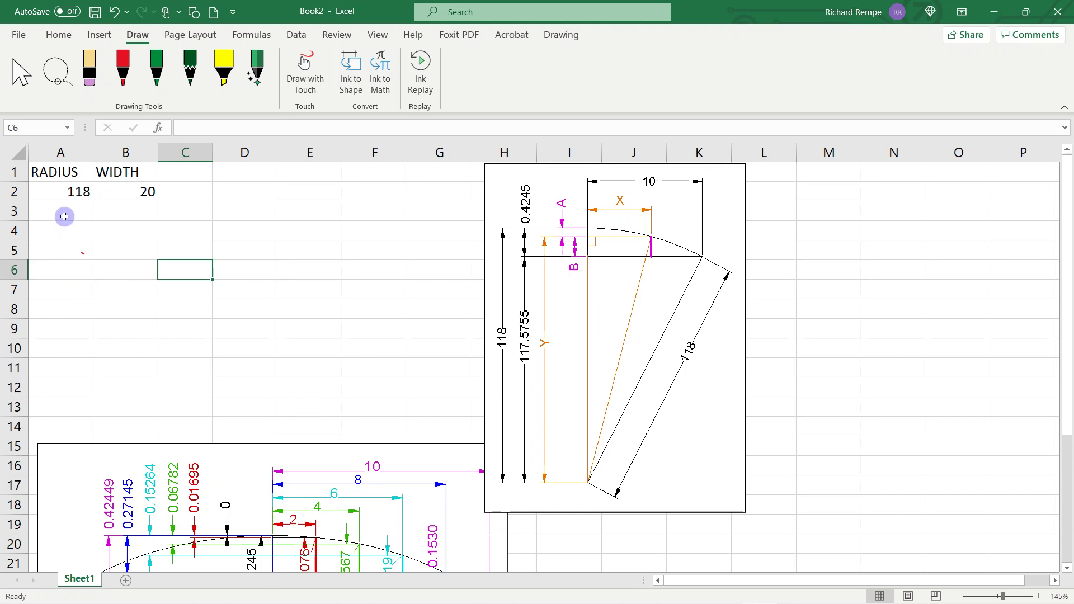
{"action": "scroll", "coordinate": [256, 414], "scroll_direction": "down", "scroll_amount": 5}
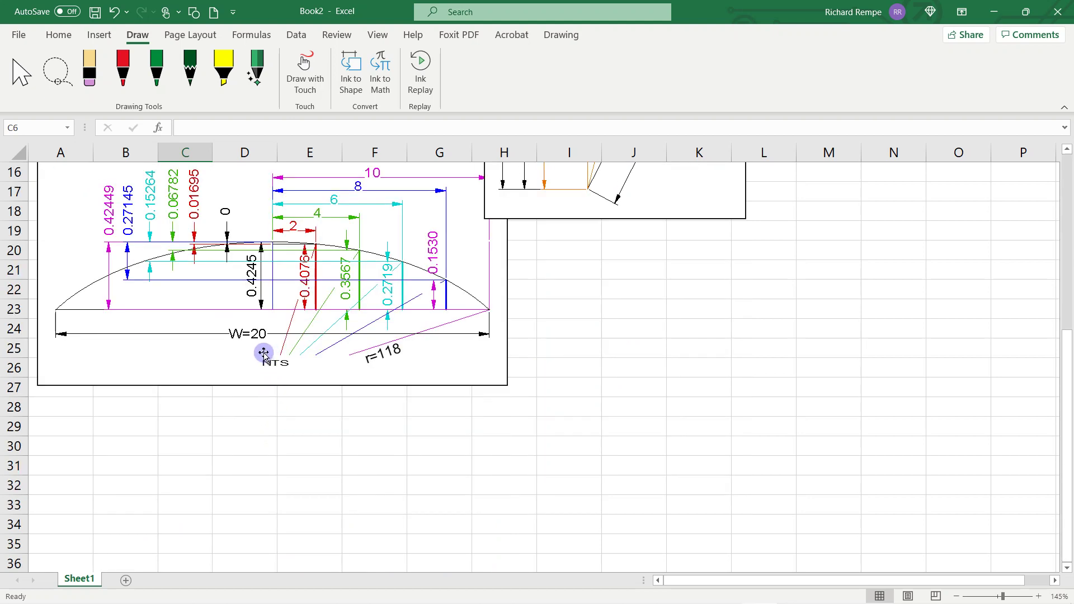
{"action": "scroll", "coordinate": [263, 351], "scroll_direction": "up", "scroll_amount": 1}
{"action": "scroll", "coordinate": [220, 302], "scroll_direction": "up", "scroll_amount": 4}
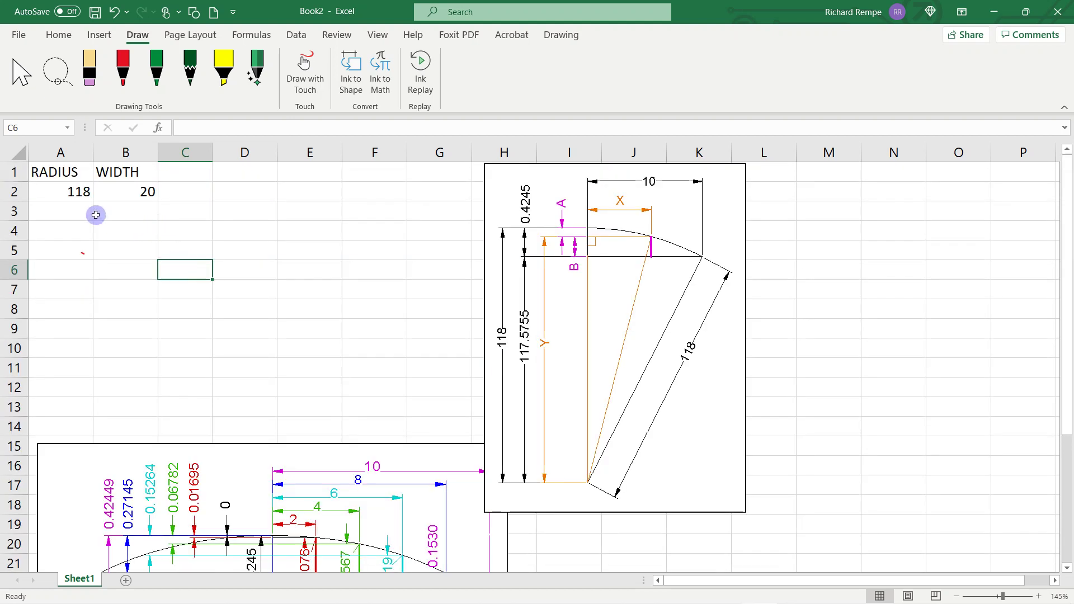
{"action": "left_click", "coordinate": [71, 213]}
{"action": "type", "text": "w="}
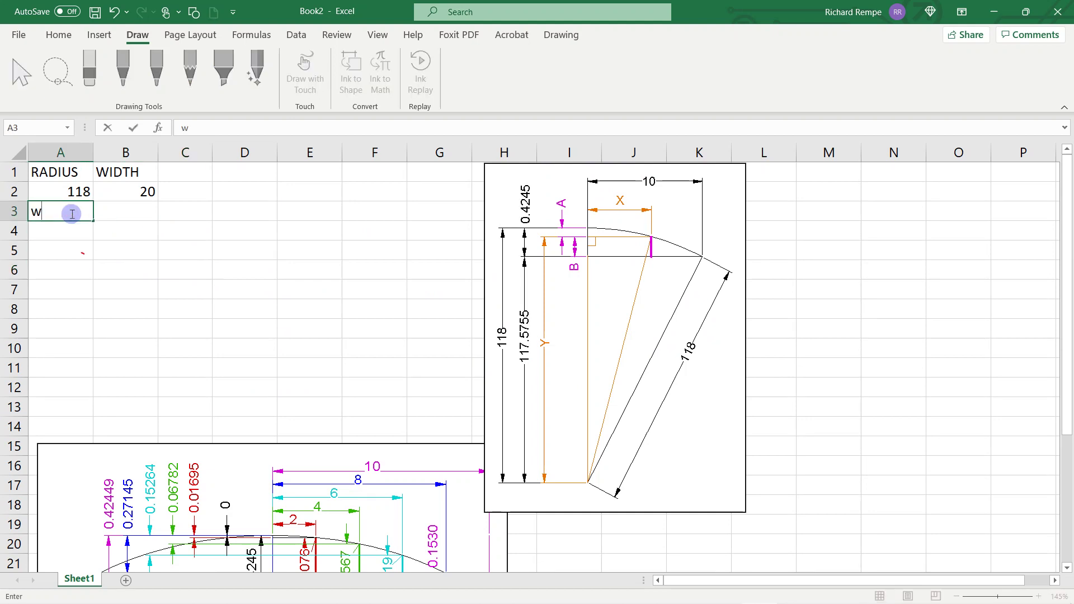
{"action": "left_click", "coordinate": [137, 194]}
{"action": "key", "text": "F12"}
{"action": "key", "text": "Return"}
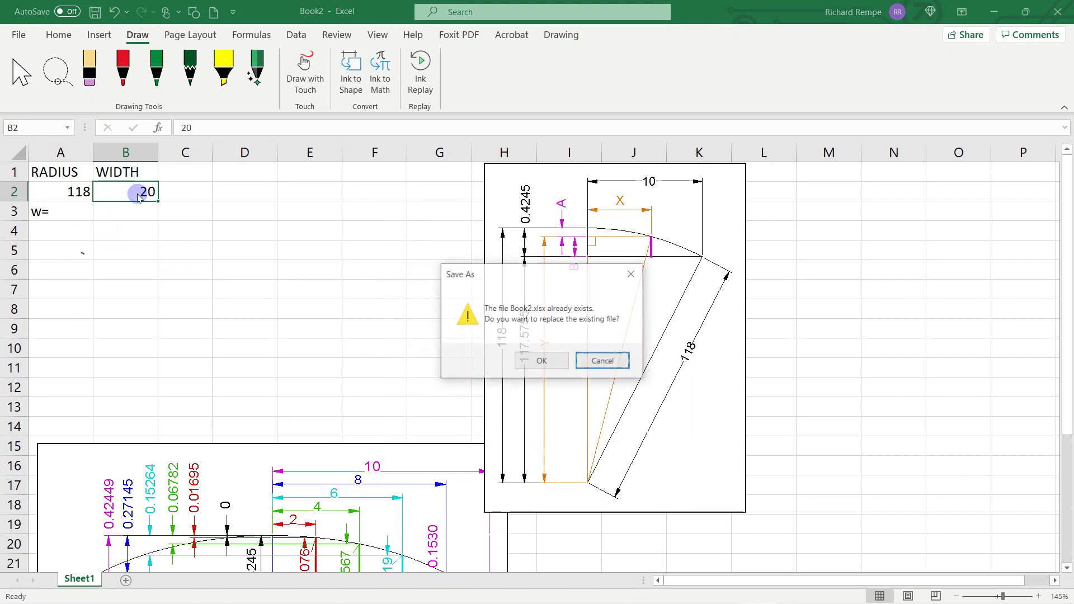
{"action": "left_click", "coordinate": [603, 360]}
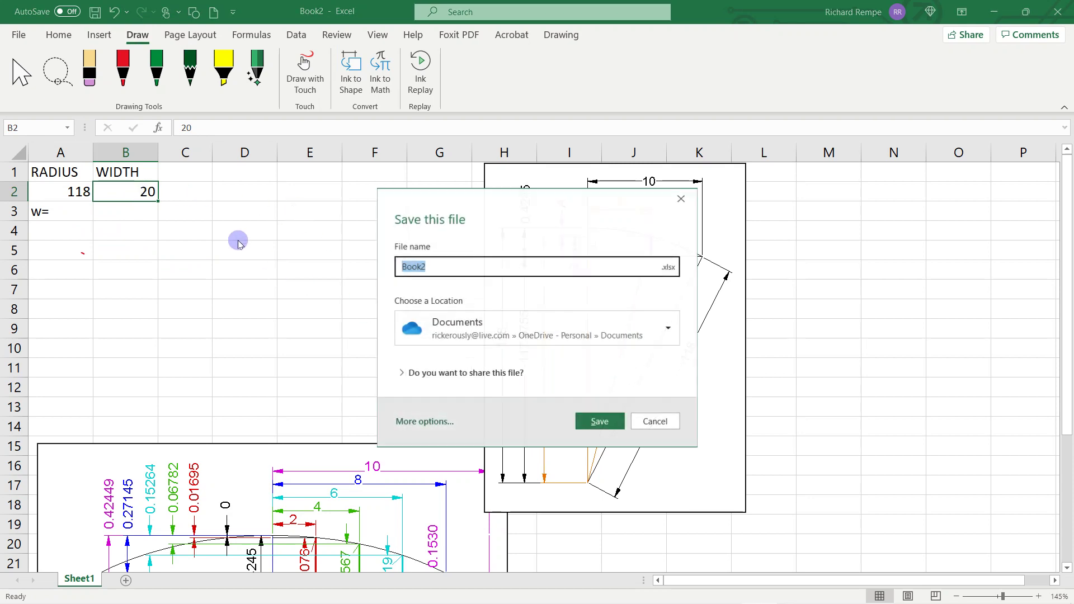
{"action": "left_click", "coordinate": [152, 194]}
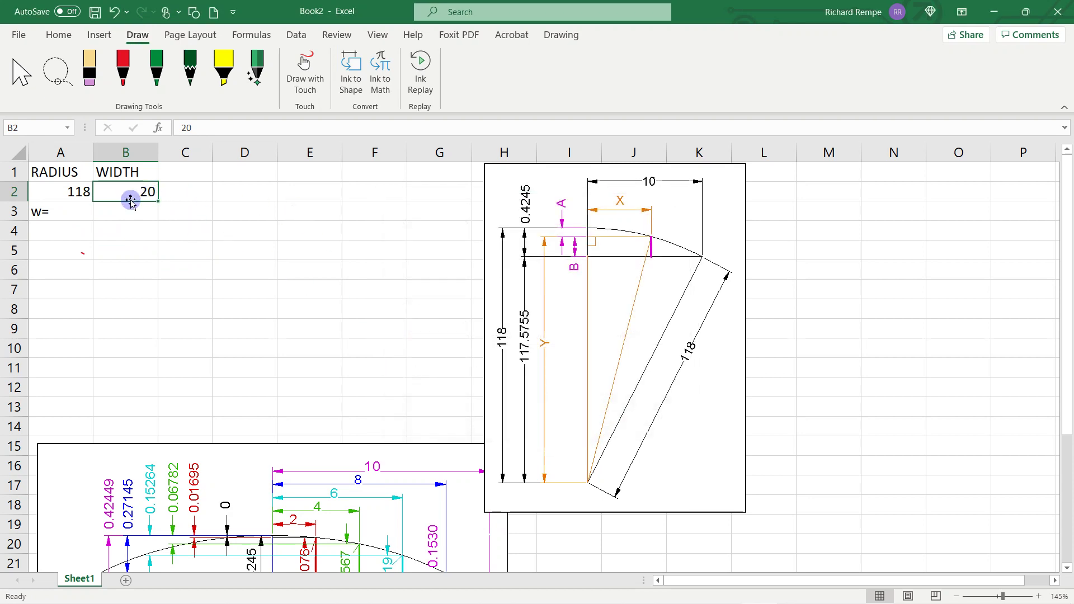
Step: Enter the formula =B2/2 in cell B3 to calculate the half width
{"action": "left_click", "coordinate": [135, 211]}
{"action": "type", "text": "="}
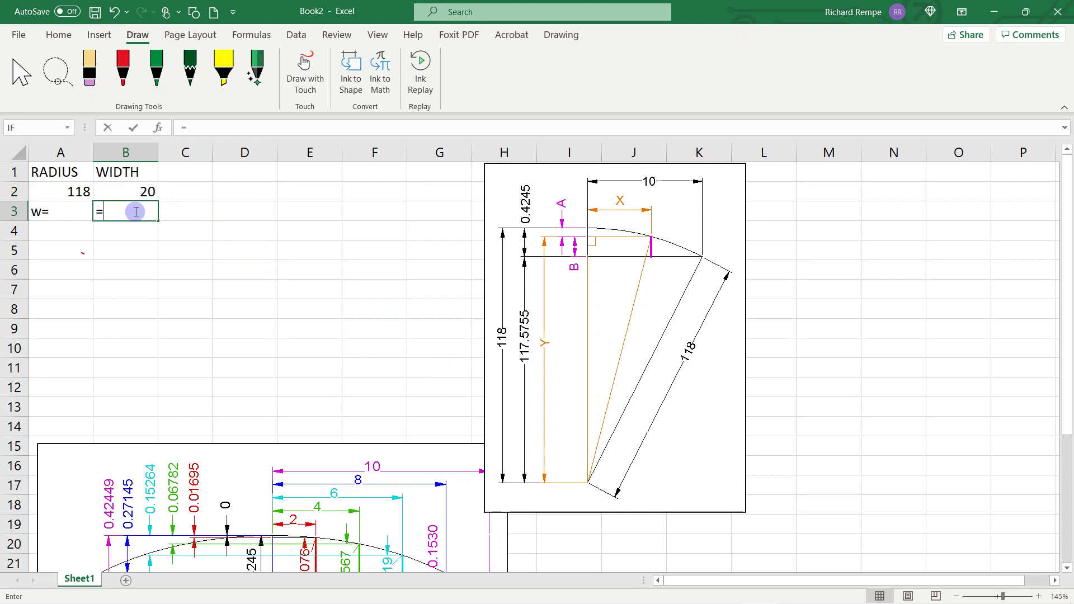
{"action": "left_click", "coordinate": [147, 192]}
{"action": "type", "text": "/2"}
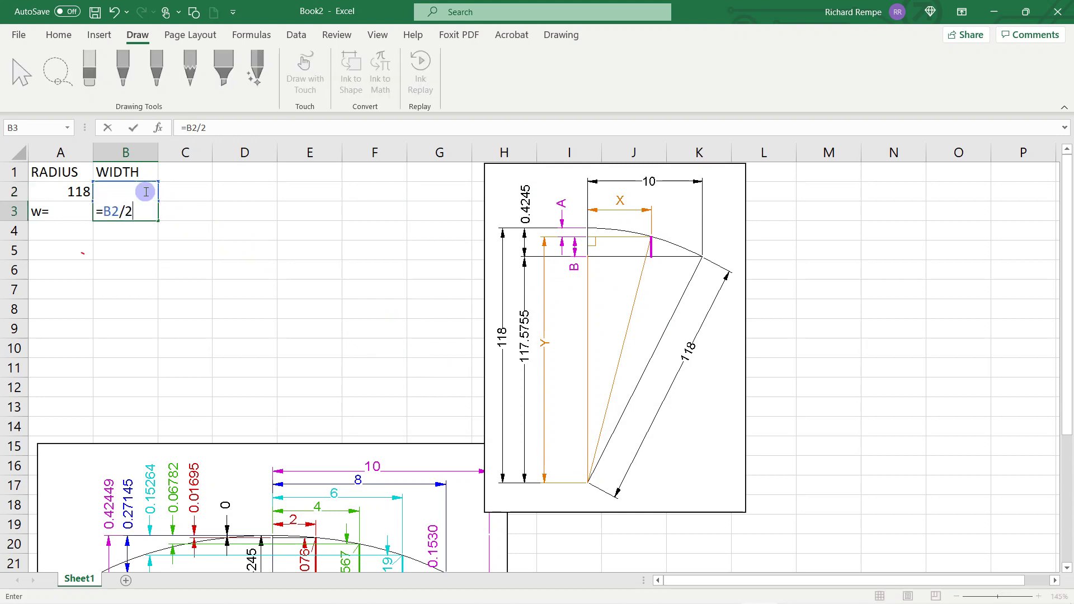
{"action": "key", "text": "Return"}
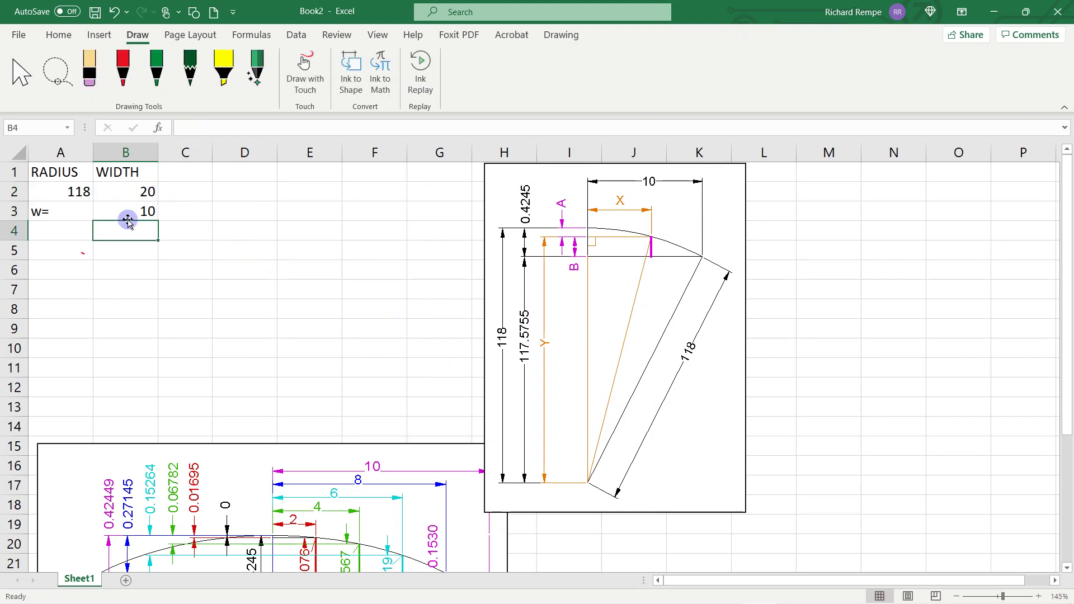
Step: Label cell A4 "high point" and make B4 the active cell
{"action": "left_click", "coordinate": [79, 230]}
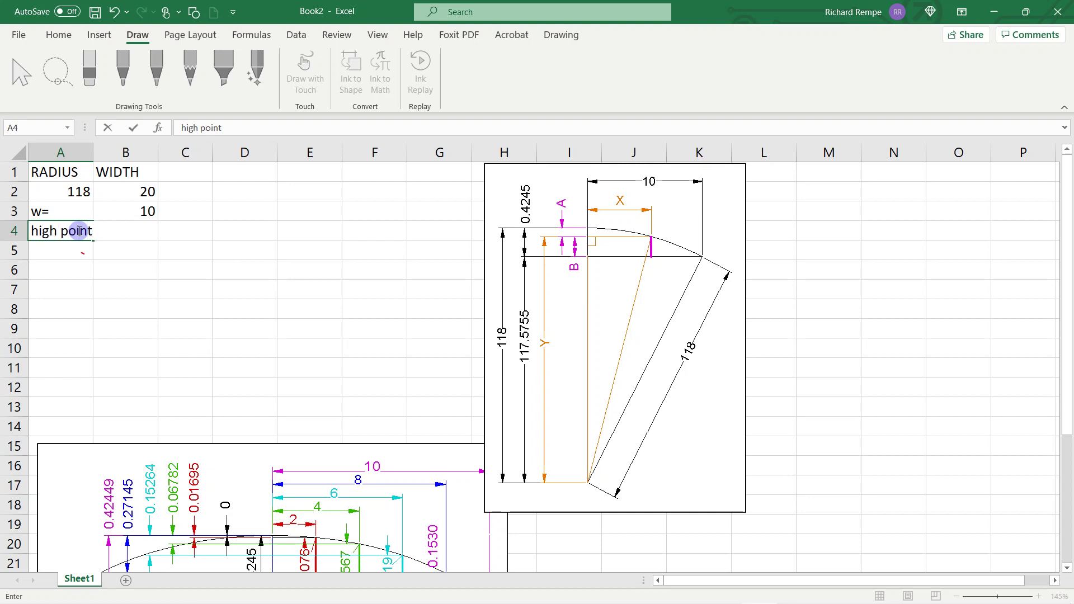
{"action": "key", "text": "Return"}
{"action": "left_click", "coordinate": [150, 234]}
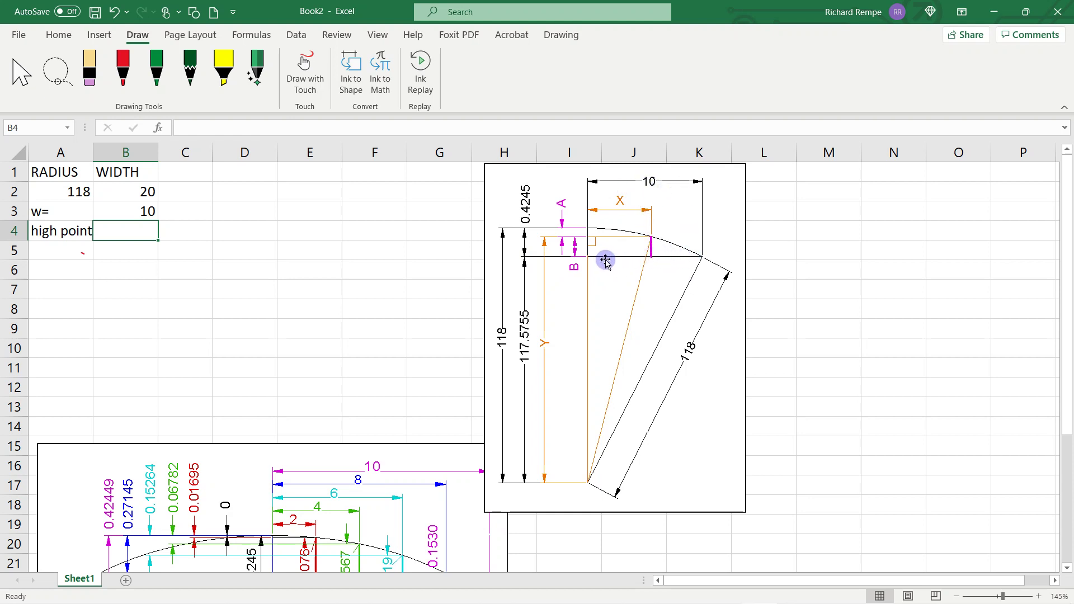
Step: Trace the right triangle below the chord of the radius diagram with the red pen
{"action": "left_click", "coordinate": [123, 71]}
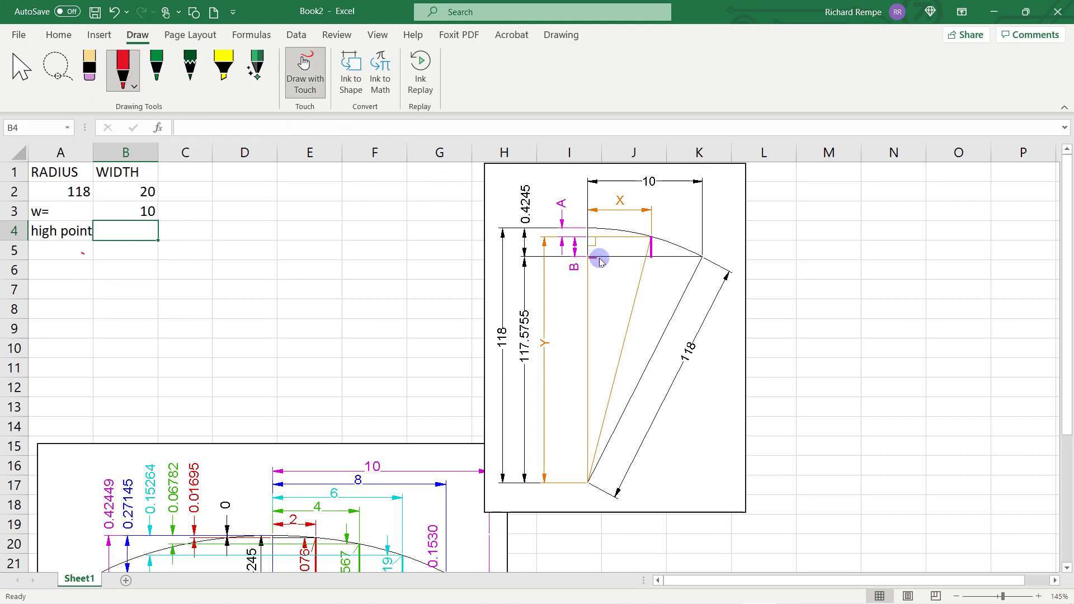
{"action": "mouse_move", "coordinate": [628, 259]}
{"action": "left_mouse_down"}
{"action": "mouse_move", "coordinate": [703, 257]}
{"action": "mouse_move", "coordinate": [588, 464]}
{"action": "left_mouse_up"}
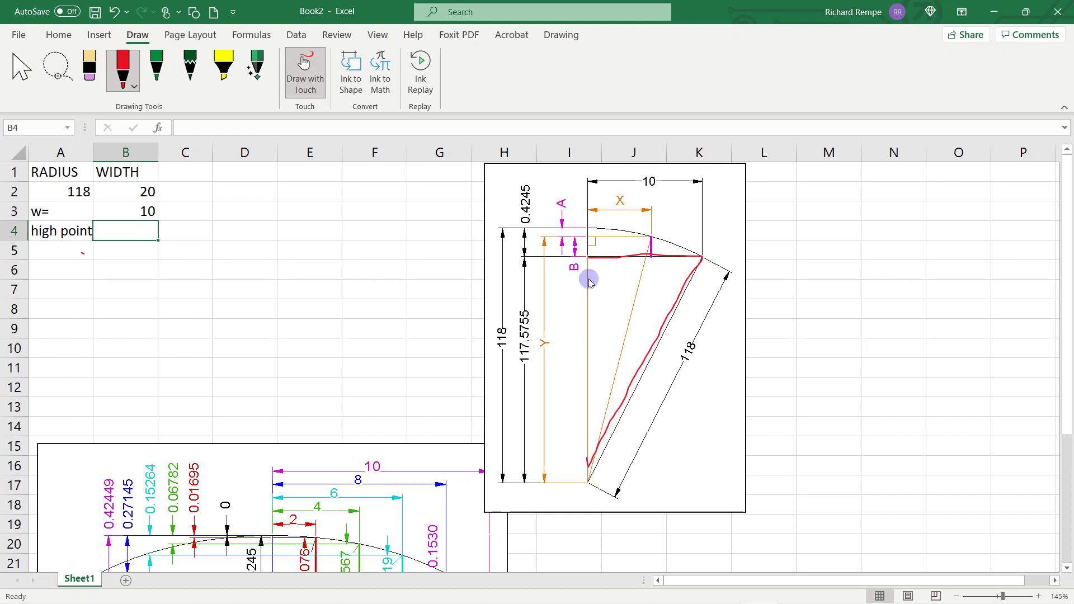
{"action": "left_click_drag", "start_coordinate": [590, 267], "coordinate": [588, 463]}
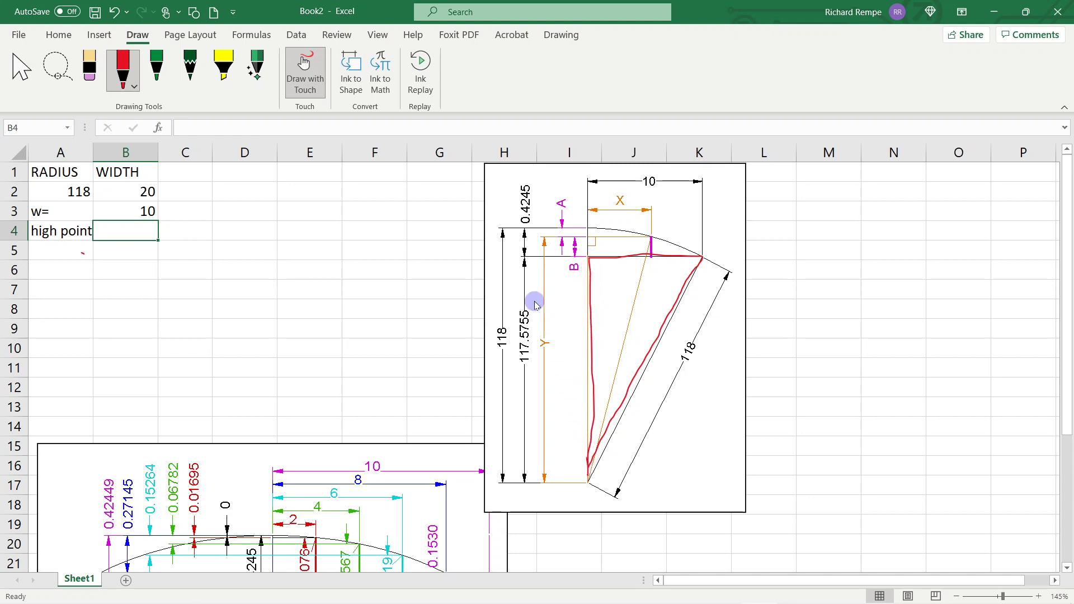
Step: Circle the 117.5755 and 0.4245 dimensions on the radius diagram with the red pen
{"action": "mouse_move", "coordinate": [523, 302]}
{"action": "left_mouse_down"}
{"action": "mouse_move", "coordinate": [510, 349]}
{"action": "mouse_move", "coordinate": [519, 373]}
{"action": "mouse_move", "coordinate": [535, 341]}
{"action": "mouse_move", "coordinate": [538, 314]}
{"action": "mouse_move", "coordinate": [525, 300]}
{"action": "left_mouse_up"}
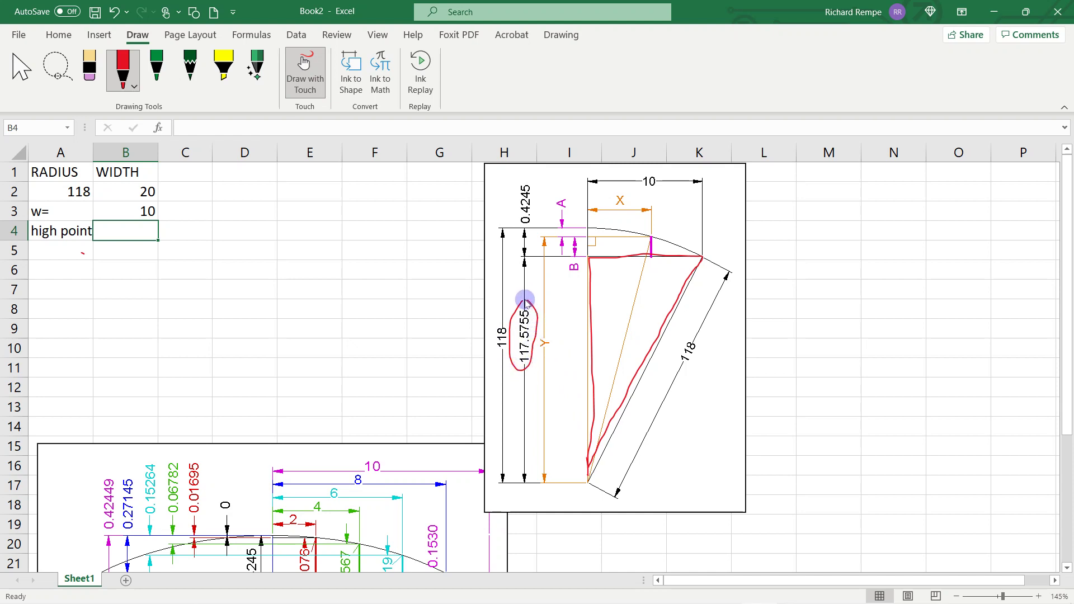
{"action": "key", "text": "Escape"}
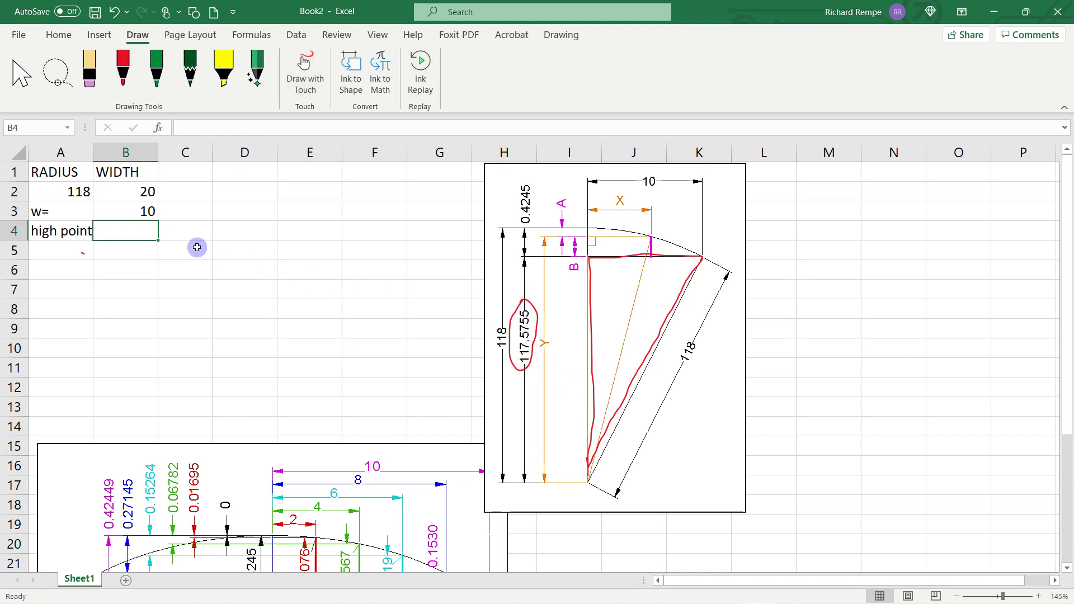
{"action": "type", "text": "="}
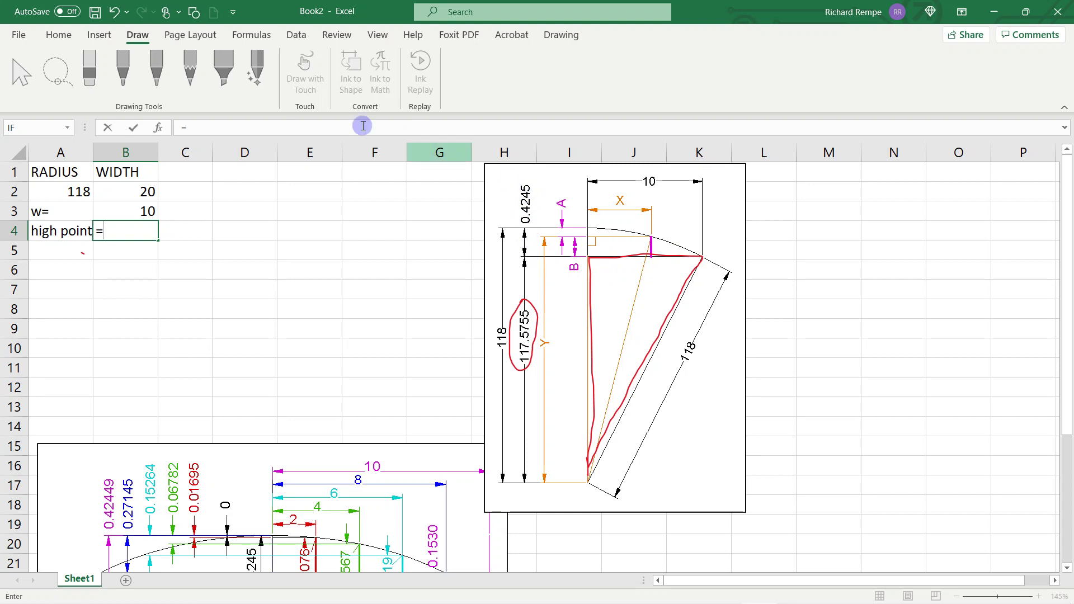
{"action": "key", "text": "Escape"}
{"action": "left_click", "coordinate": [123, 68]}
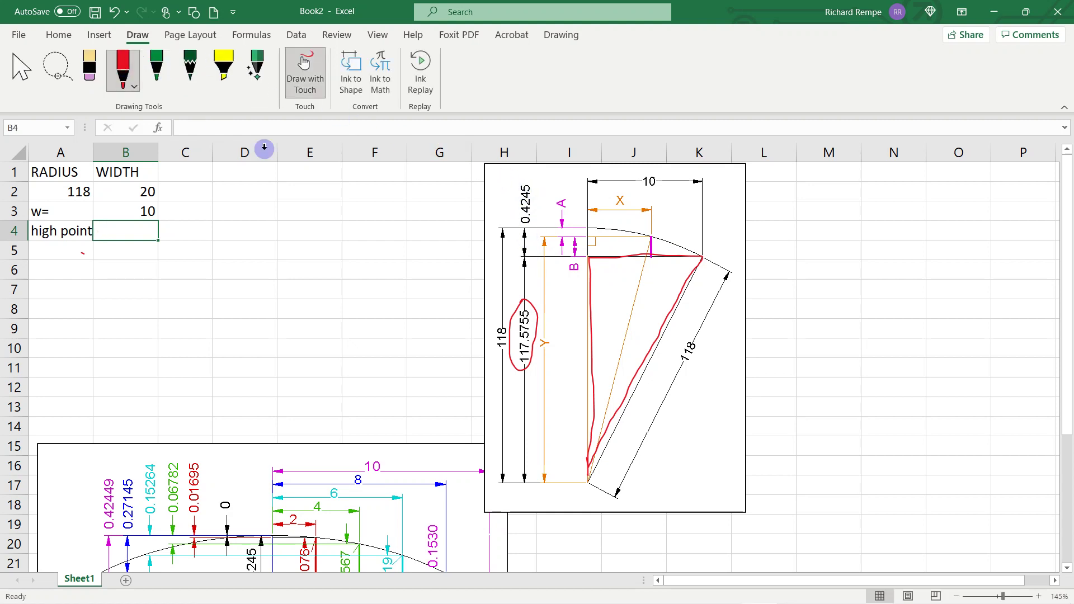
{"action": "mouse_move", "coordinate": [515, 180]}
{"action": "left_mouse_down"}
{"action": "mouse_move", "coordinate": [528, 227]}
{"action": "mouse_move", "coordinate": [534, 173]}
{"action": "mouse_move", "coordinate": [515, 182]}
{"action": "left_mouse_up"}
{"action": "key", "text": "Escape"}
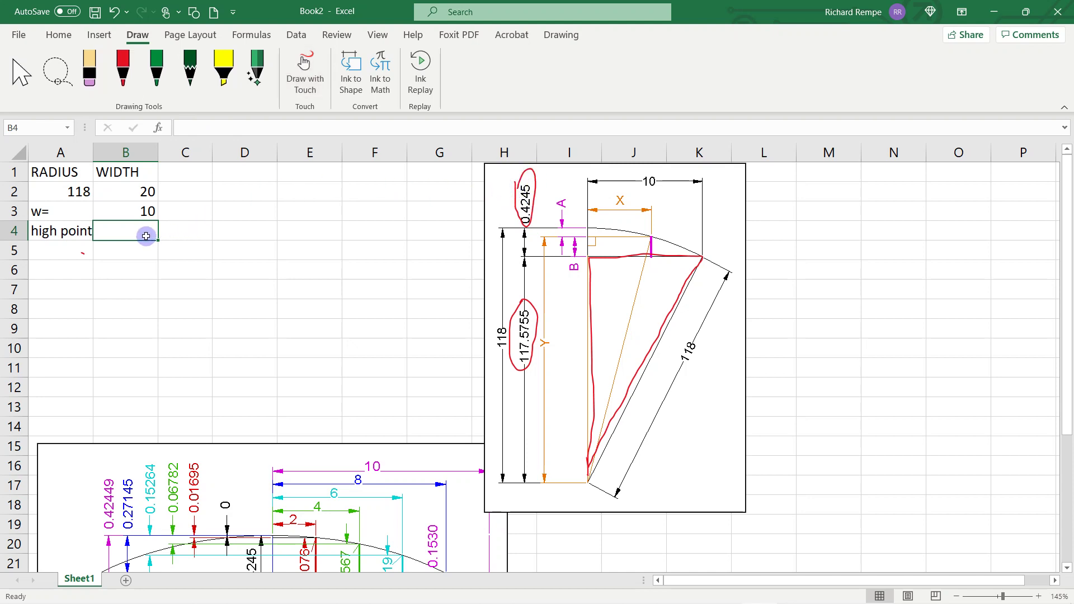
Step: Enter the formula =A2-SQRT(A2^2-B3) in cell B4 for the high point
{"action": "type", "text": "="}
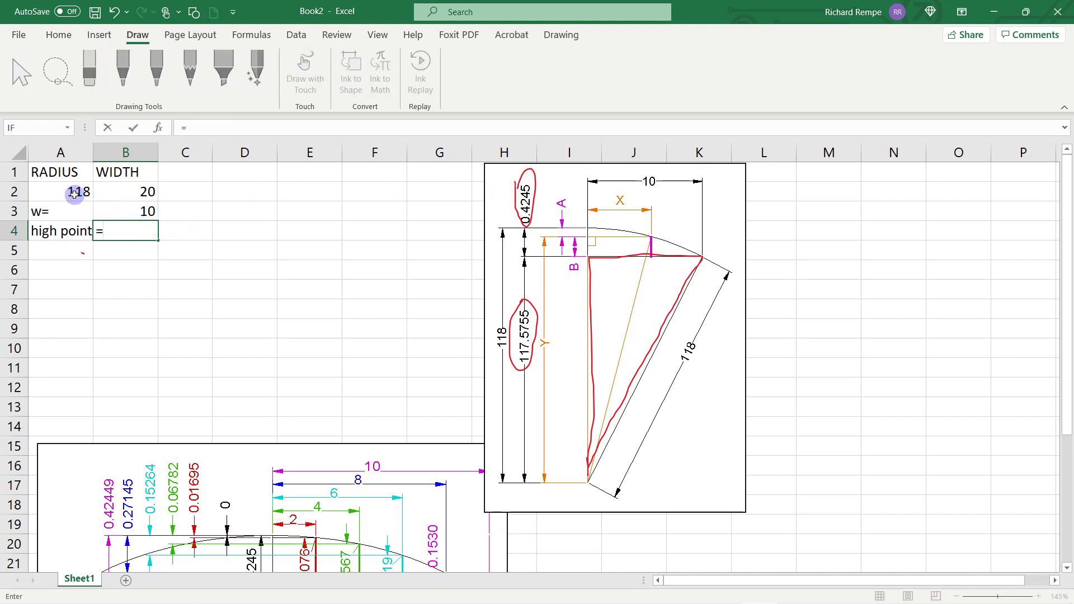
{"action": "left_click", "coordinate": [70, 192]}
{"action": "type", "text": "-"}
{"action": "left_click", "coordinate": [124, 225]}
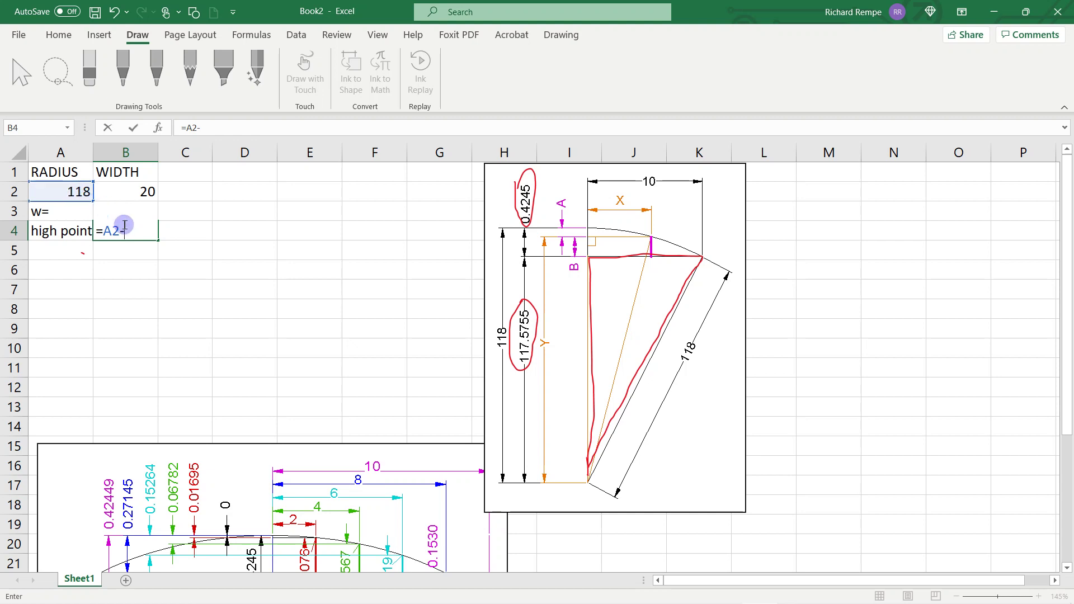
{"action": "type", "text": "sqrt"}
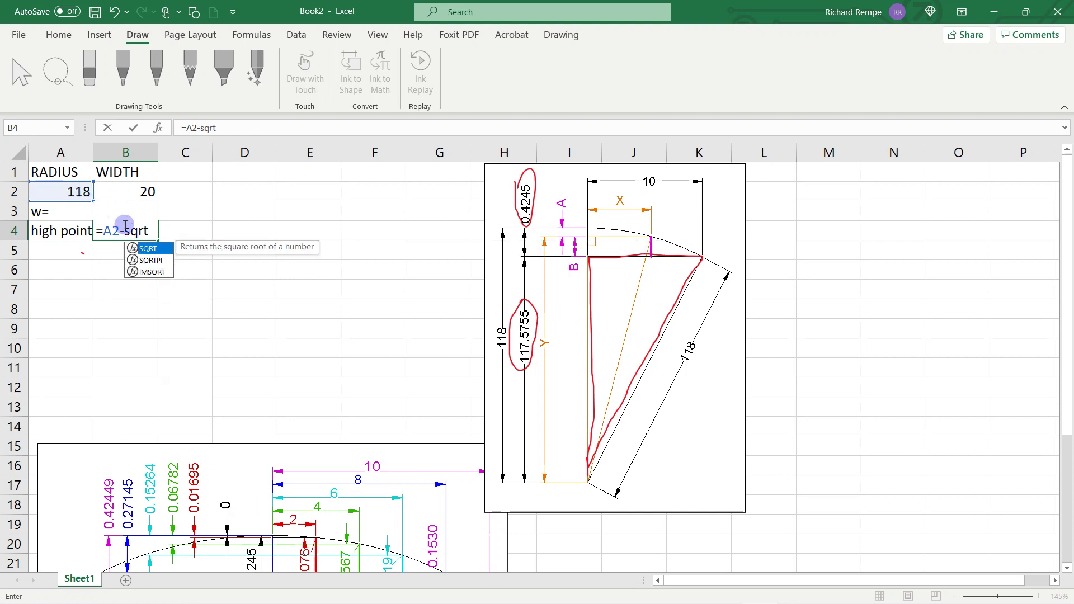
{"action": "type", "text": "("}
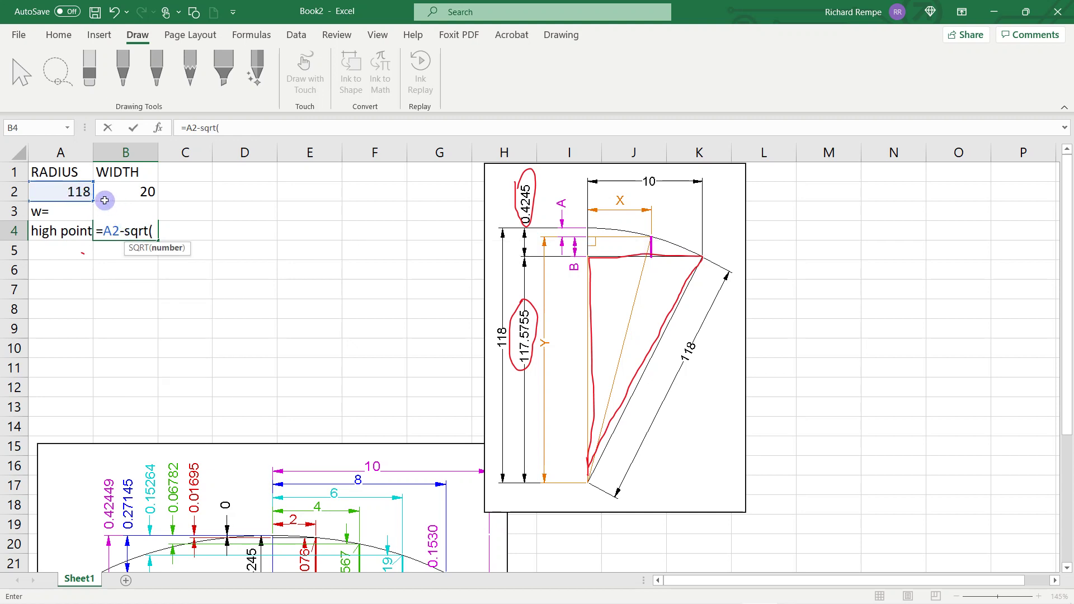
{"action": "left_click", "coordinate": [77, 190]}
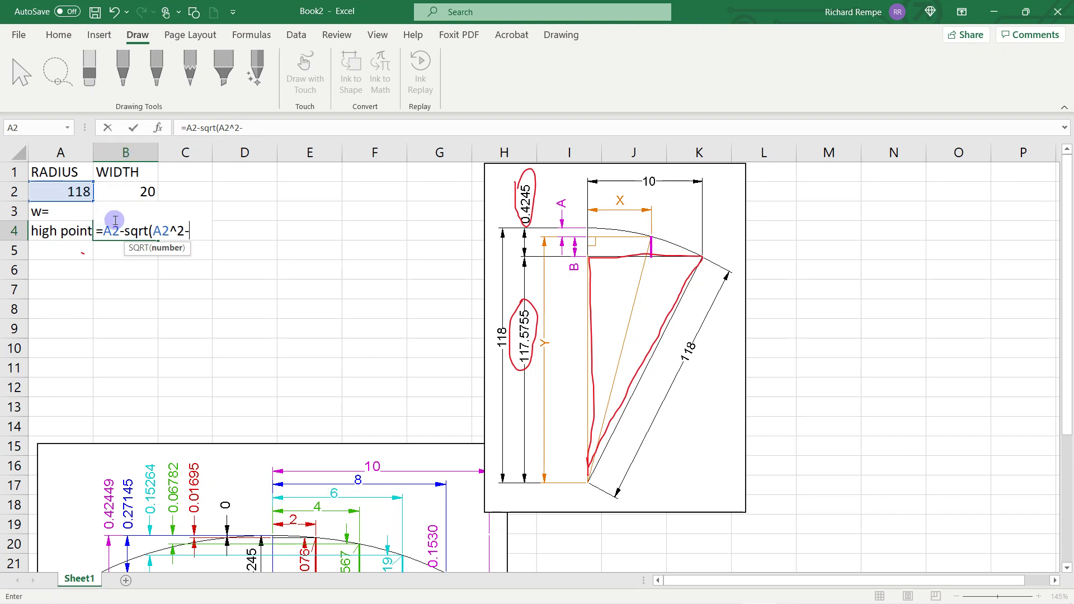
{"action": "type", "text": "b3)"}
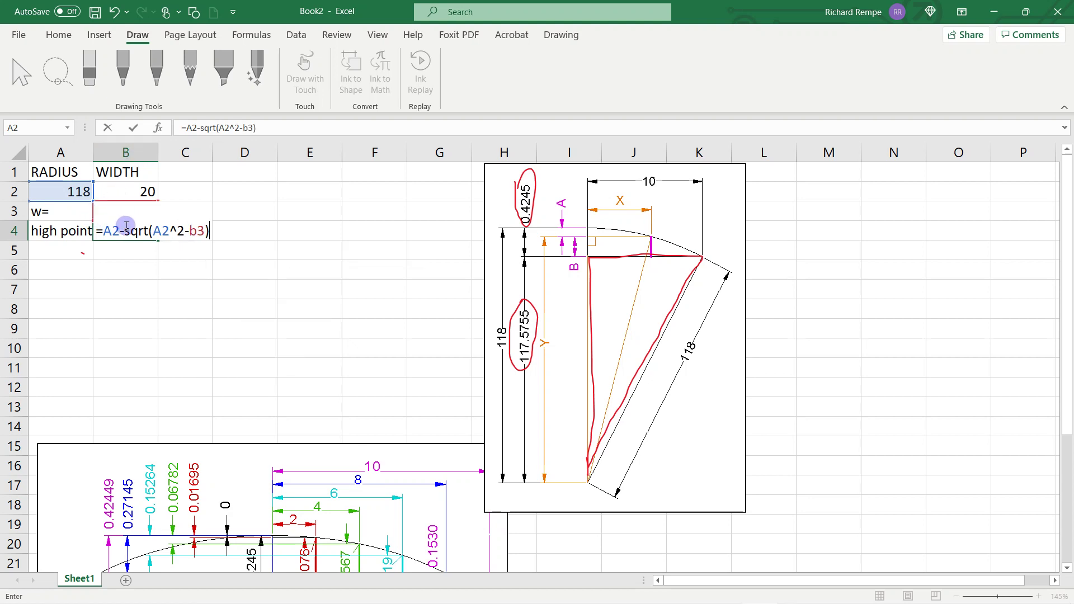
{"action": "key", "text": "Return"}
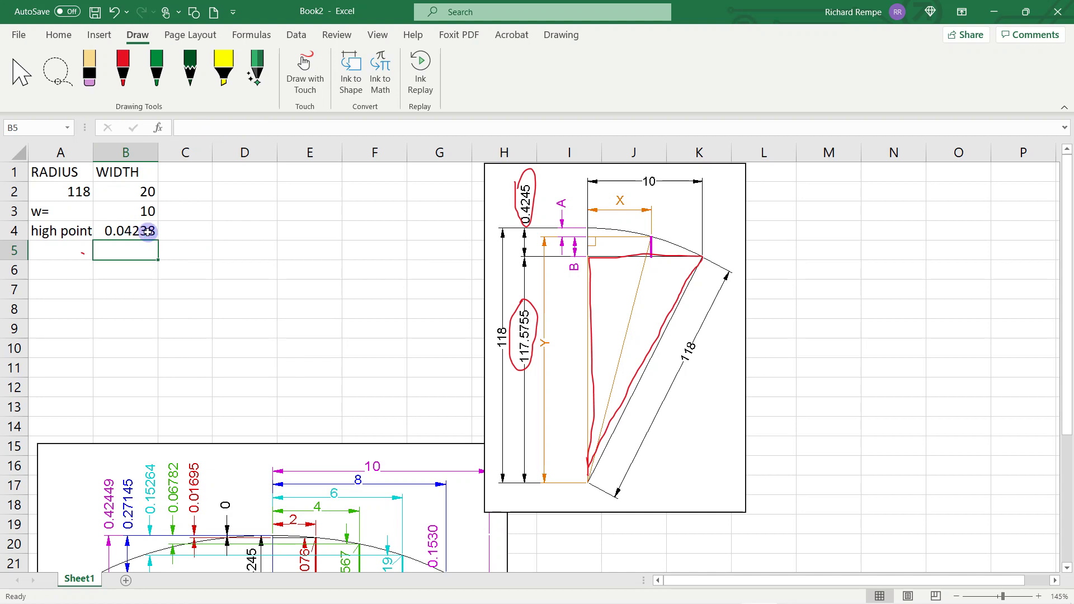
Step: Square the half-width term in the high point formula so B4 reads =A2-SQRT(A2^2-B3^2)
{"action": "left_click", "coordinate": [143, 231]}
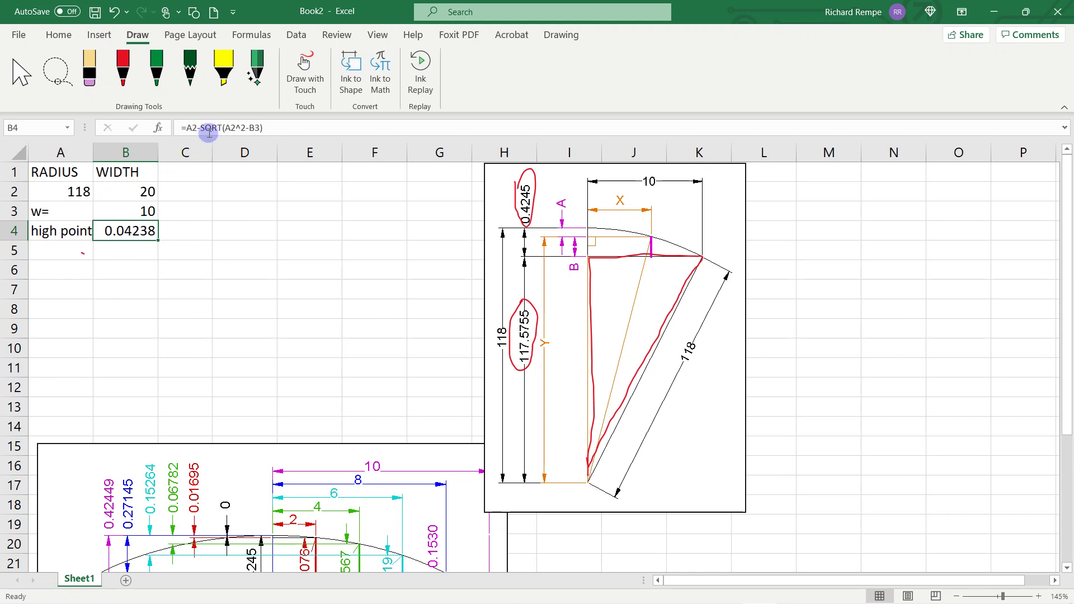
{"action": "left_click", "coordinate": [255, 127]}
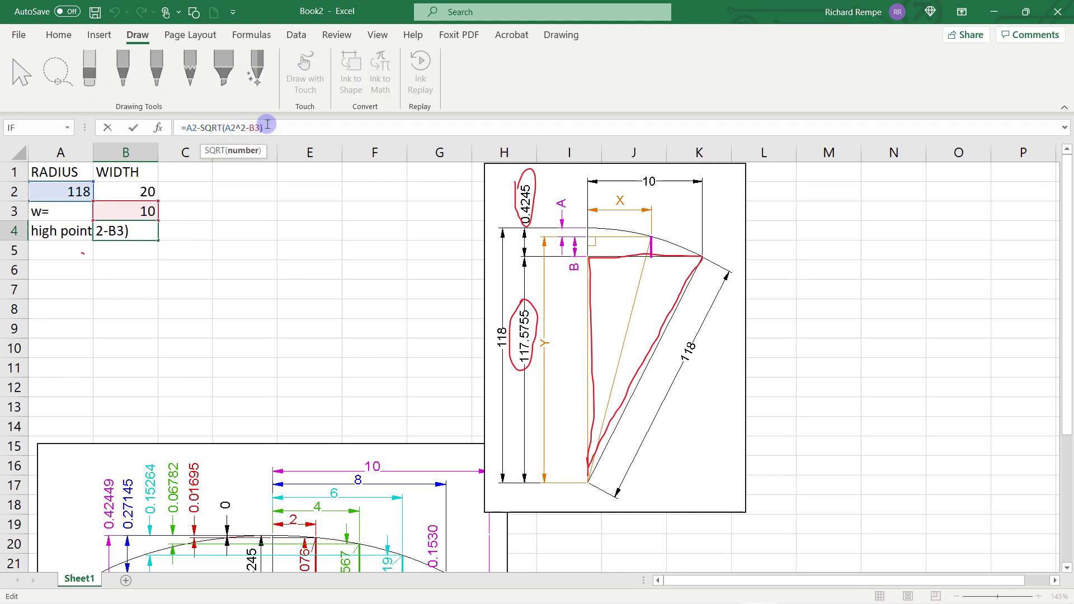
{"action": "key", "text": "Return"}
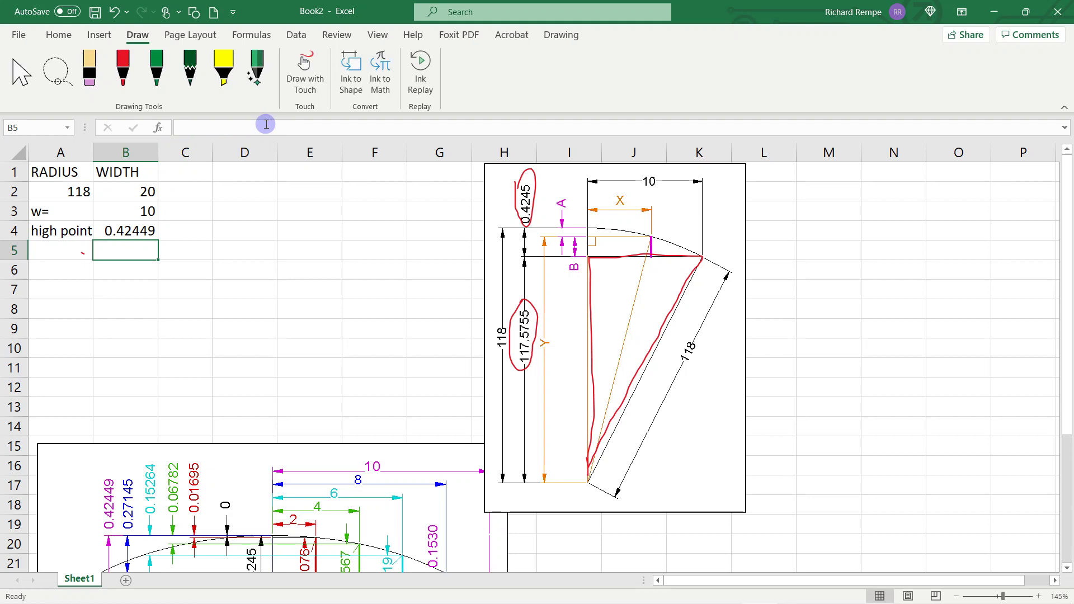
{"action": "left_click", "coordinate": [143, 229]}
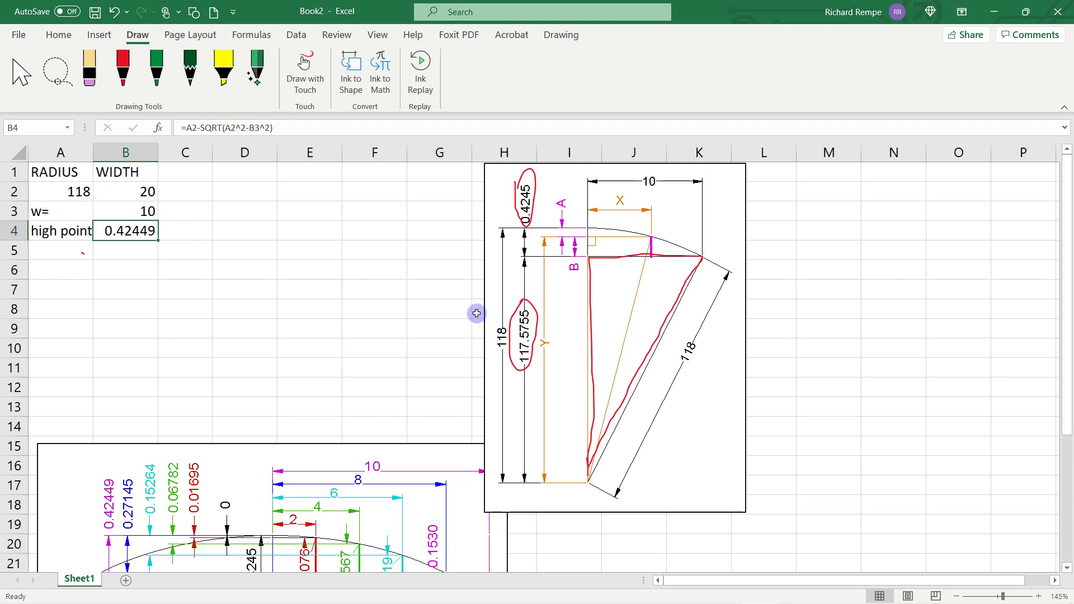
{"action": "left_click", "coordinate": [168, 232]}
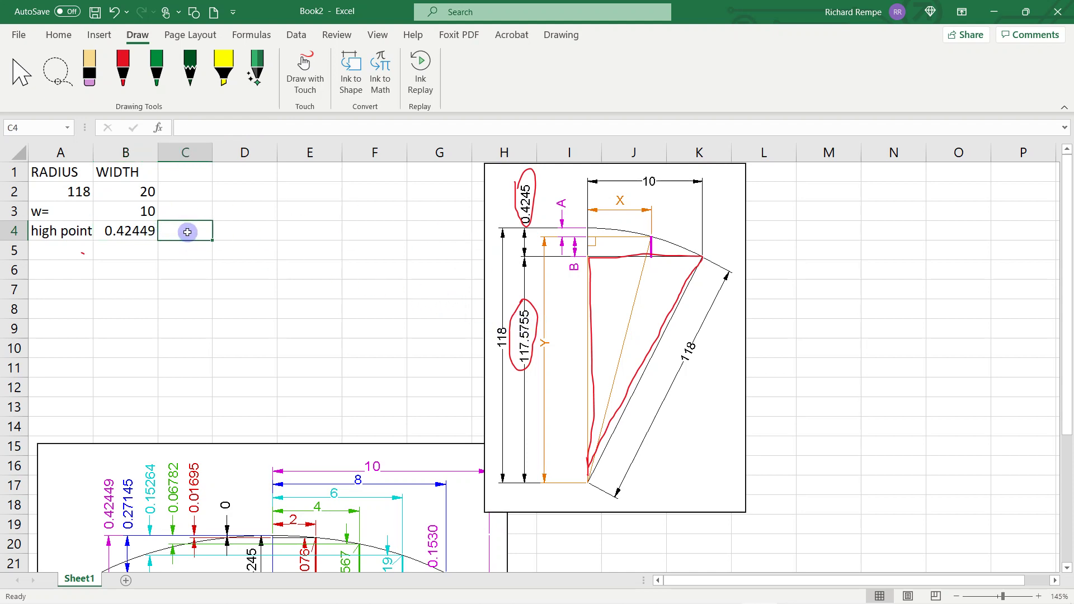
{"action": "left_click", "coordinate": [133, 231]}
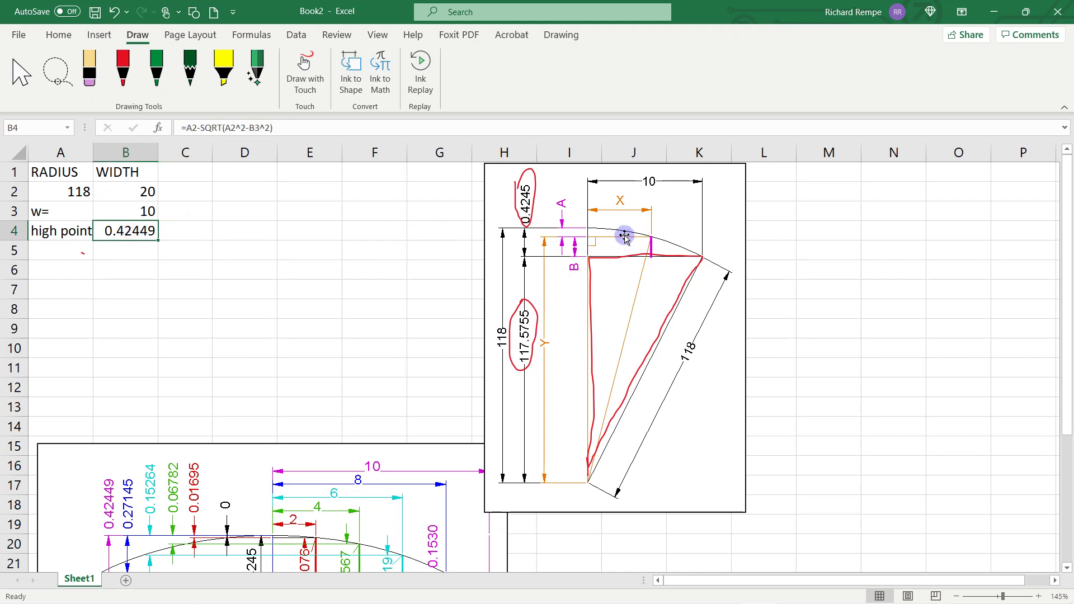
Step: Delete the red ink strokes tracing the triangle on the radius diagram
{"action": "left_click", "coordinate": [631, 255]}
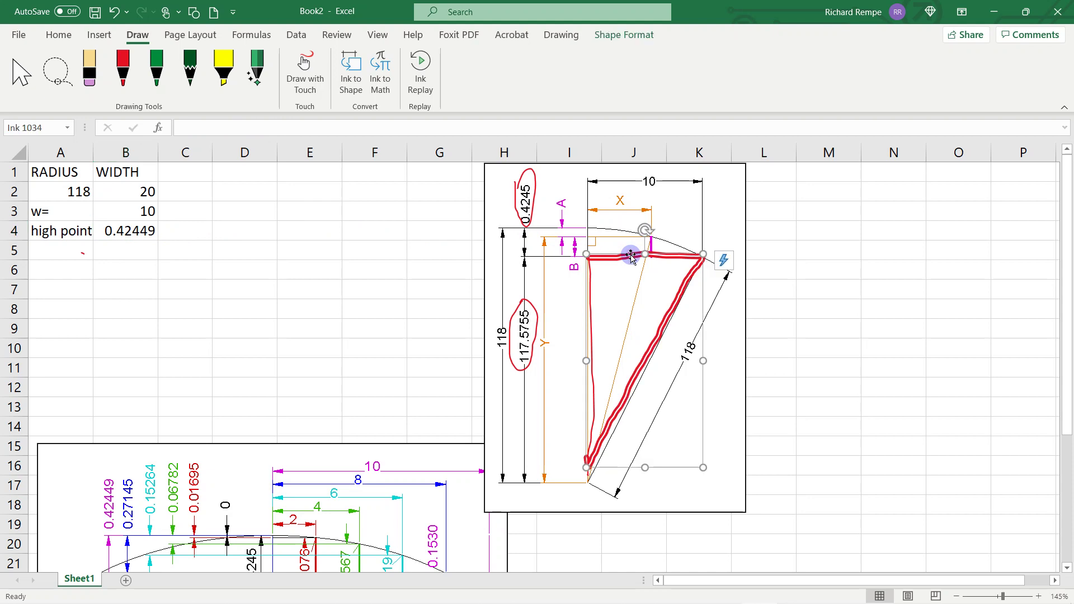
{"action": "key", "text": "Delete"}
{"action": "left_click", "coordinate": [591, 301]}
{"action": "key", "text": "Delete"}
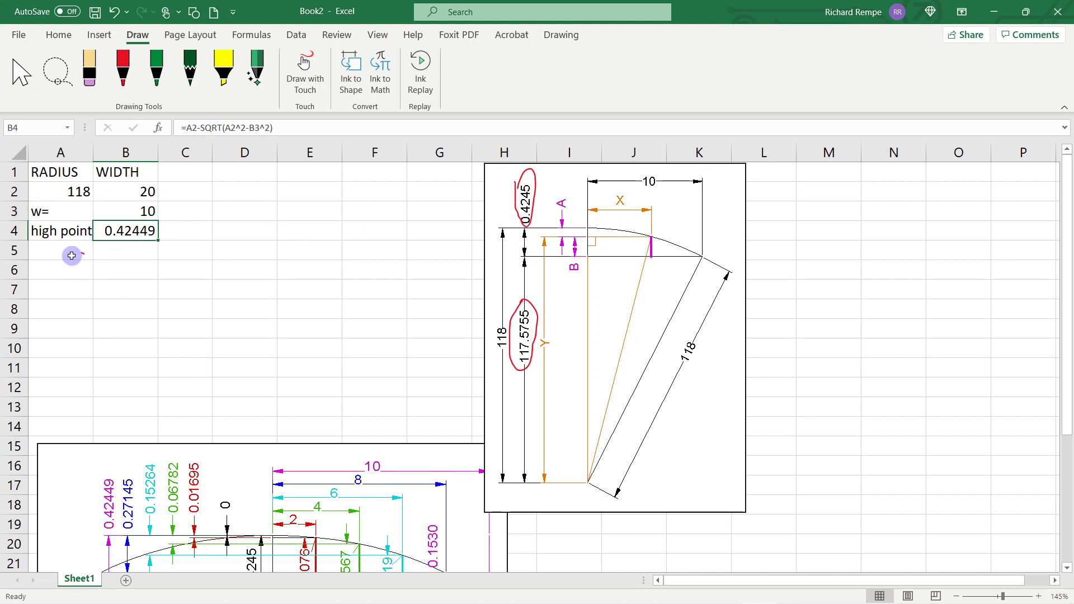
Step: Fill cells A6 to A15 with offsets starting at 0 and increasing by 2, up to 18
{"action": "left_click", "coordinate": [58, 267]}
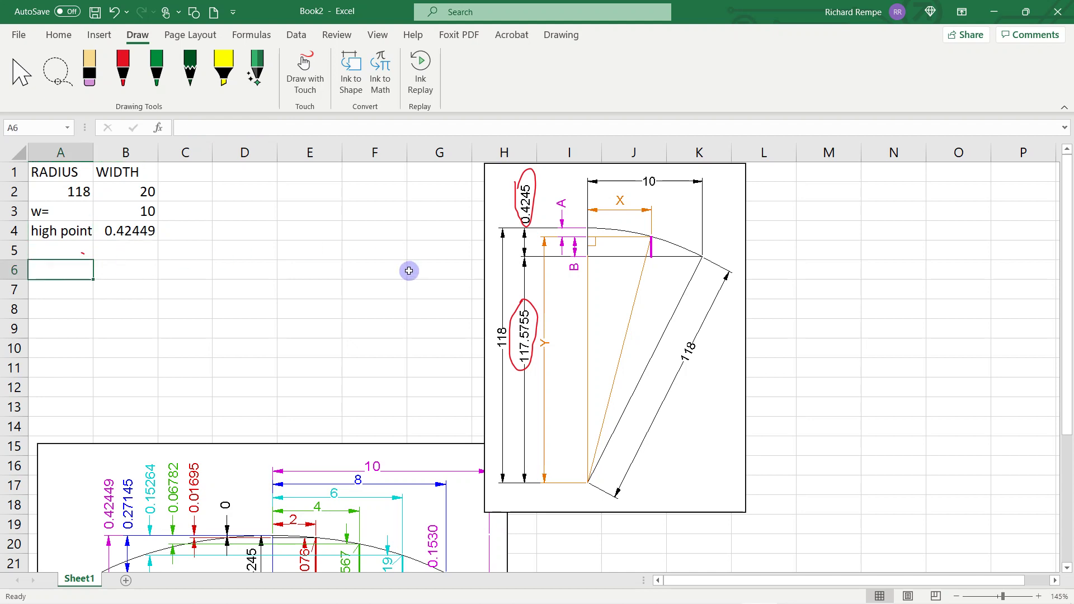
{"action": "type", "text": "0"}
{"action": "key", "text": "Return"}
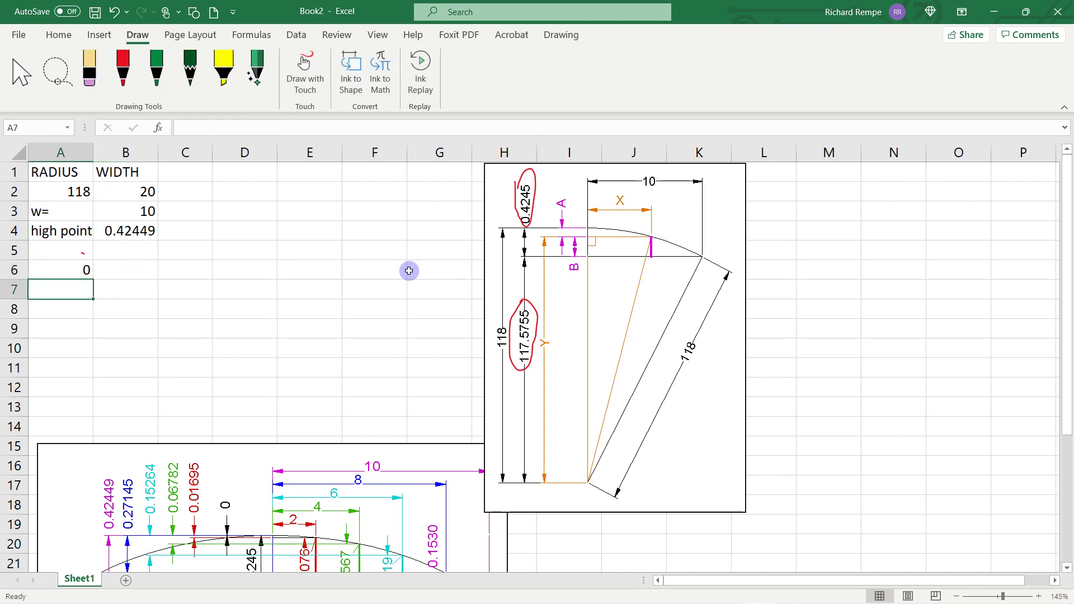
{"action": "key", "text": "Return"}
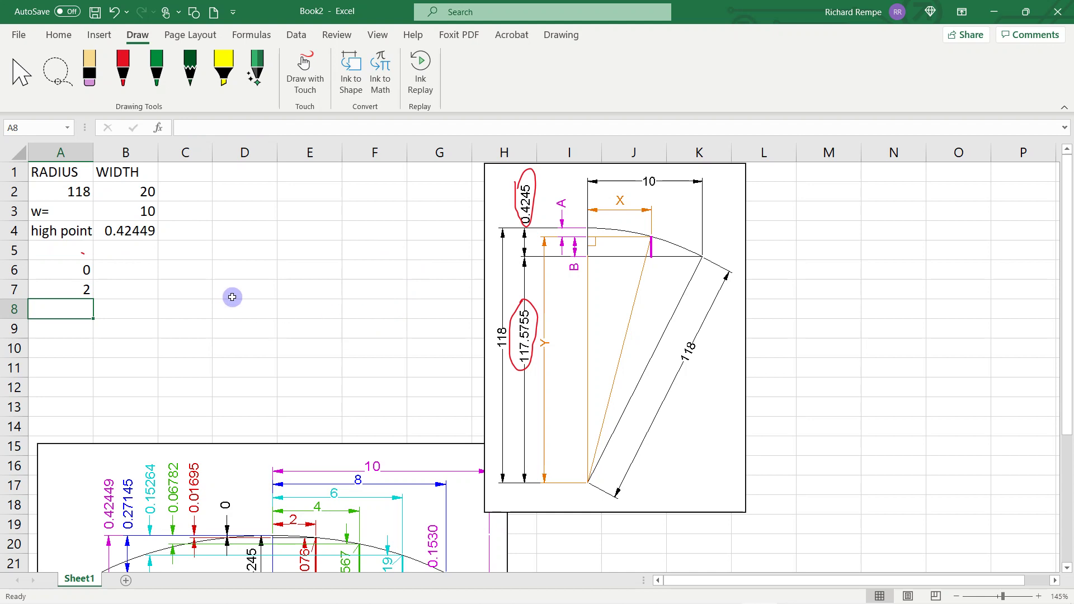
{"action": "left_click_drag", "start_coordinate": [87, 272], "coordinate": [83, 446]}
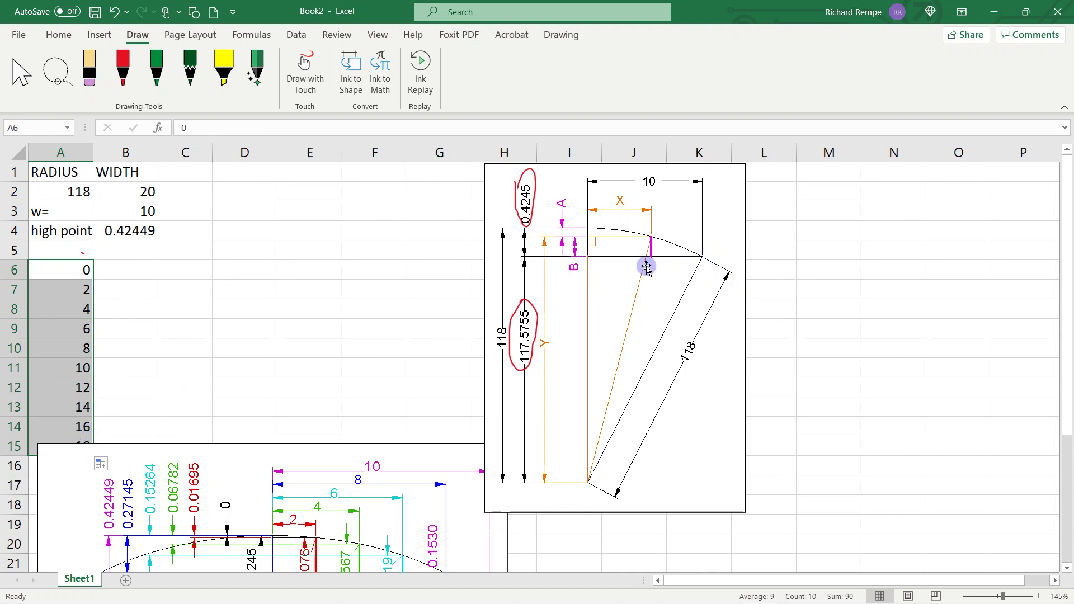
Step: Enter the worked expression 0.4245-(118-sqrt(118^2-4^2)) as plain text in D8, beside the 4 offset
{"action": "scroll", "coordinate": [398, 420], "scroll_direction": "down", "scroll_amount": 3}
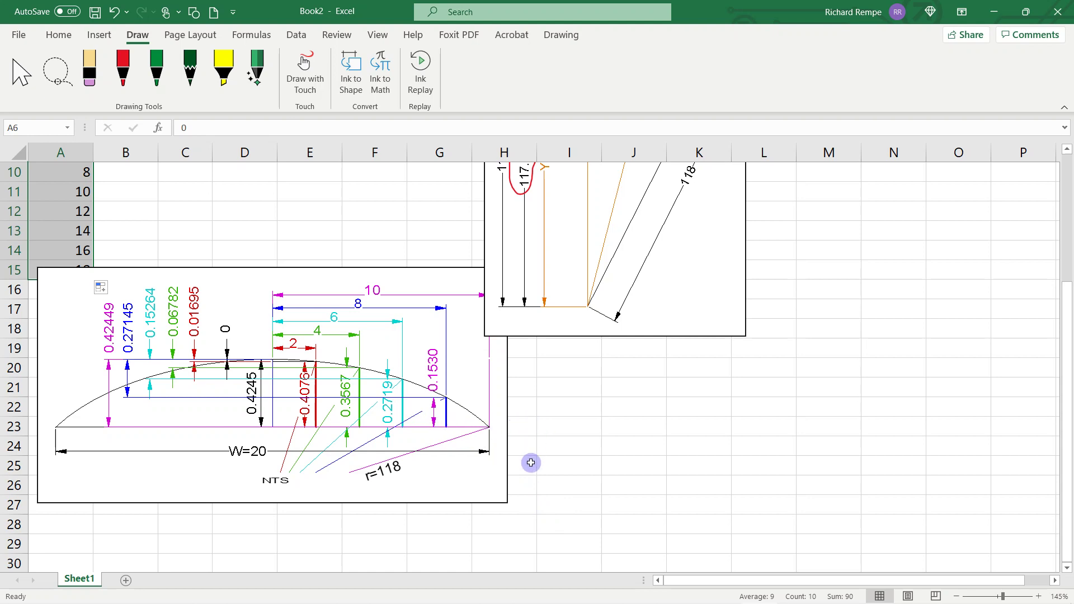
{"action": "scroll", "coordinate": [391, 307], "scroll_direction": "up", "scroll_amount": 3}
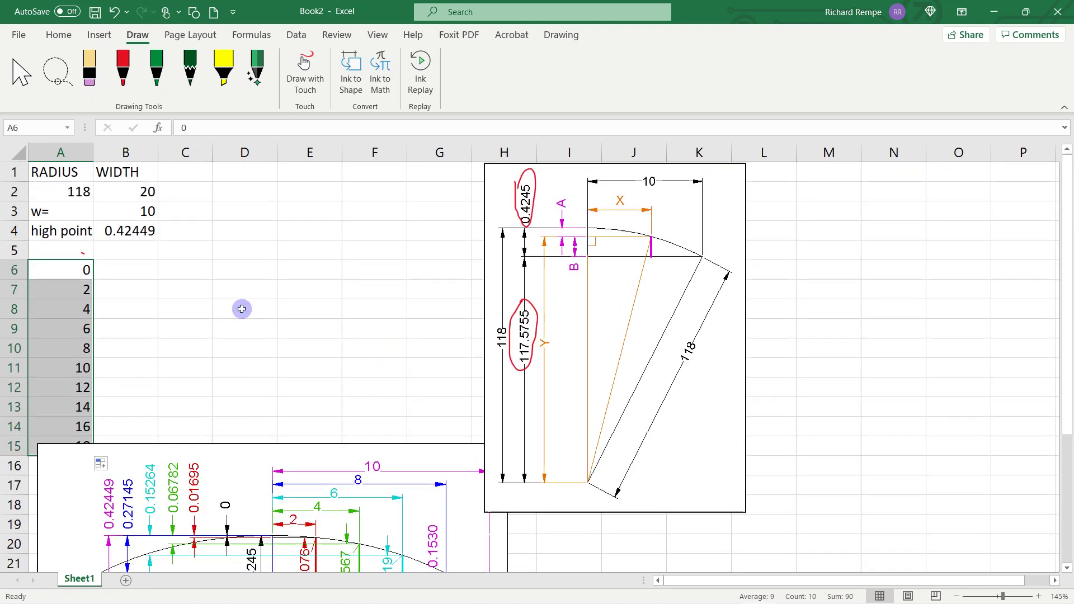
{"action": "left_click", "coordinate": [242, 308]}
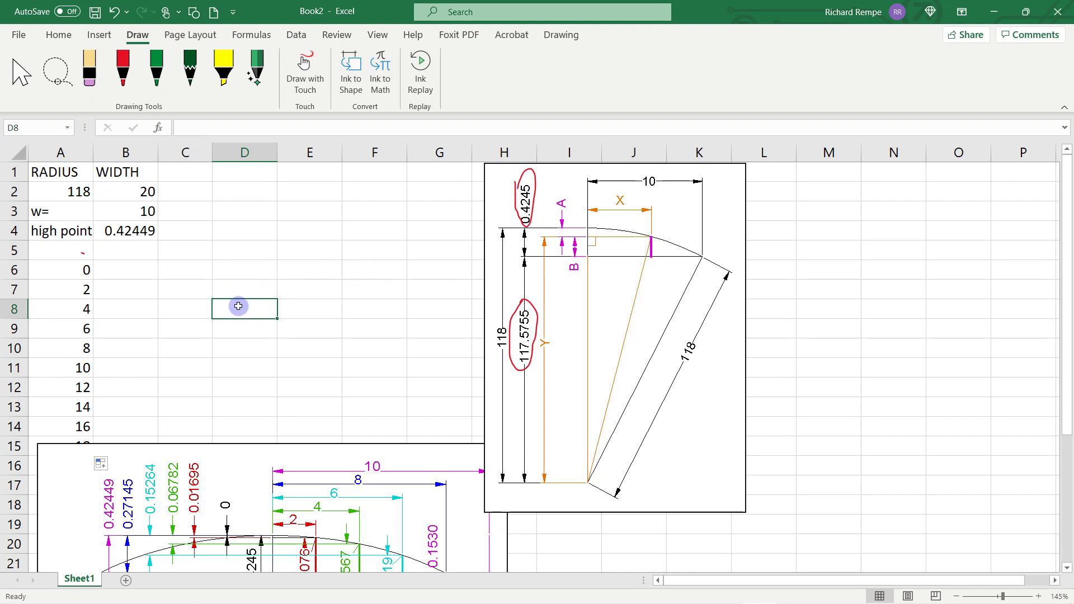
{"action": "type", "text": "="}
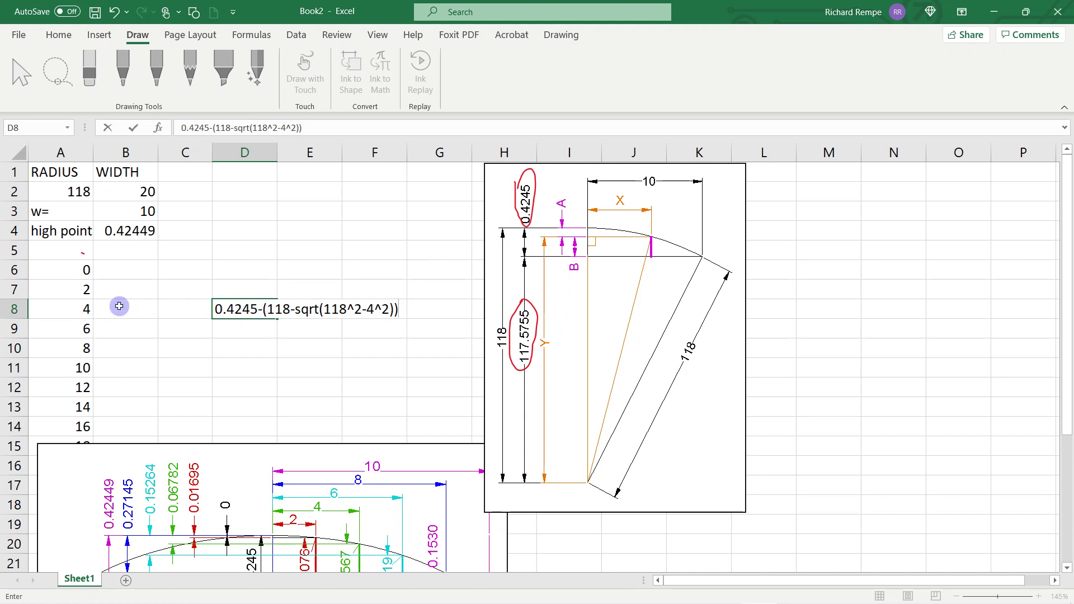
{"action": "left_click", "coordinate": [297, 485]}
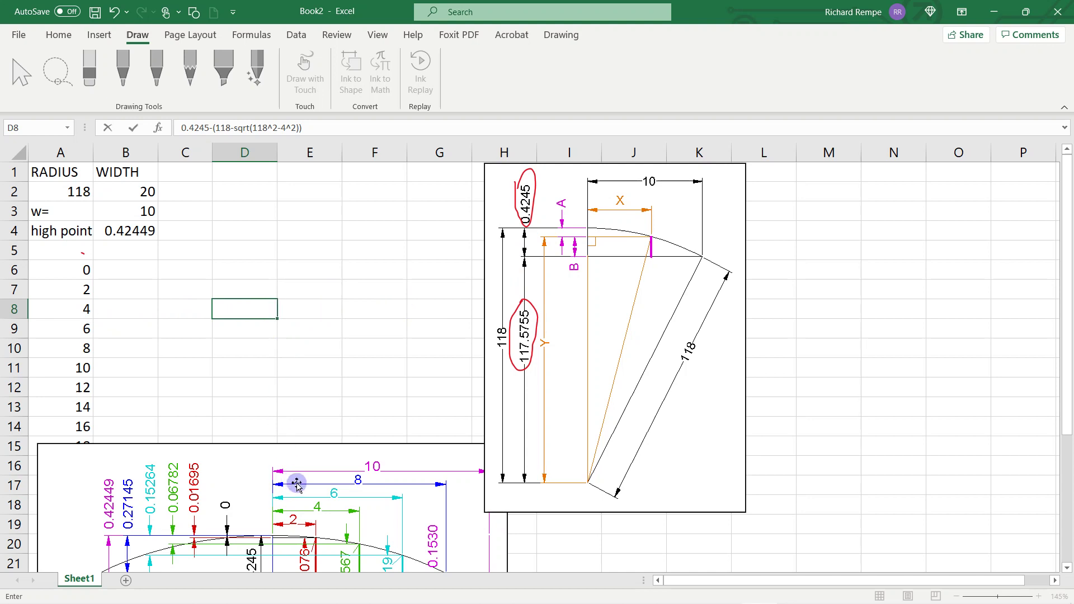
{"action": "scroll", "coordinate": [297, 484], "scroll_direction": "down", "scroll_amount": 2}
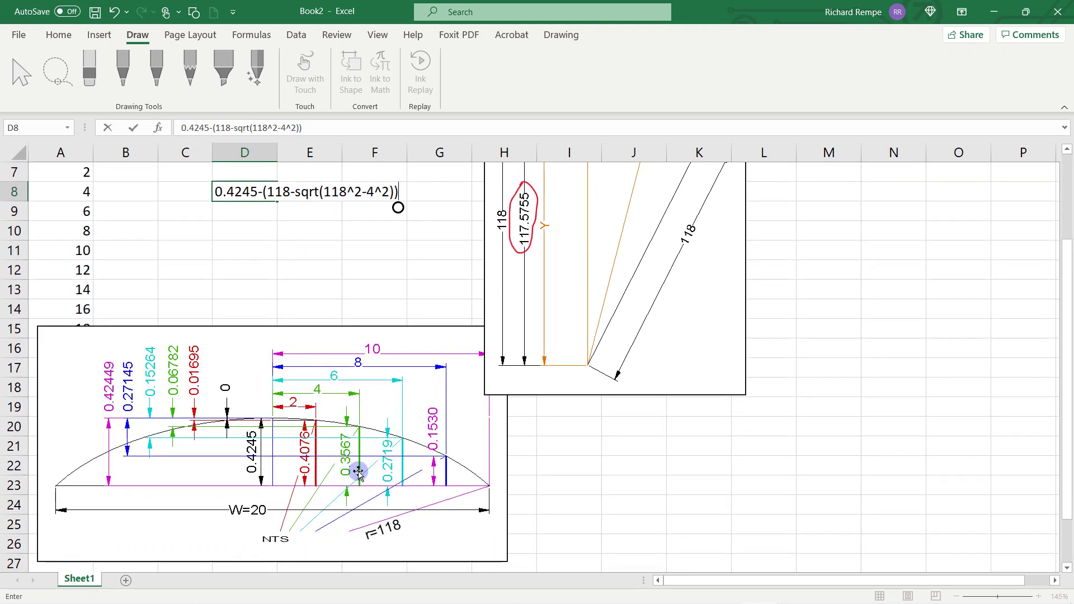
{"action": "scroll", "coordinate": [335, 413], "scroll_direction": "up", "scroll_amount": 2}
{"action": "left_click", "coordinate": [178, 310]}
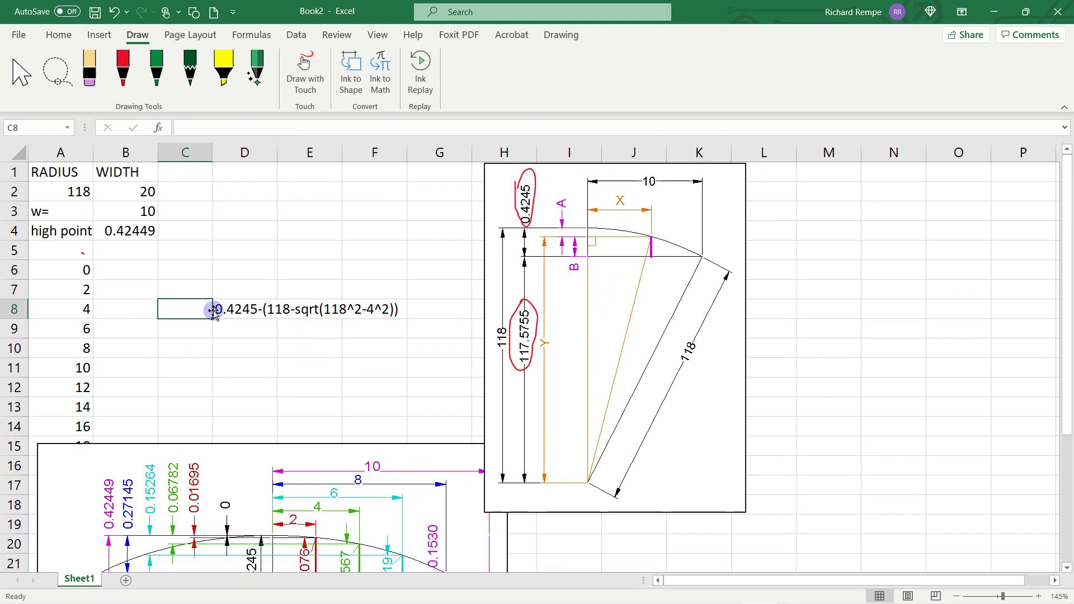
Step: Copy the D8 expression into C8 as the formula =0.4245-(118-sqrt(118^2-4^2)) and compare it with the arc diagram
{"action": "left_click", "coordinate": [236, 303]}
{"action": "left_click_drag", "start_coordinate": [180, 128], "coordinate": [386, 128]}
{"action": "key", "text": "ctrl+c"}
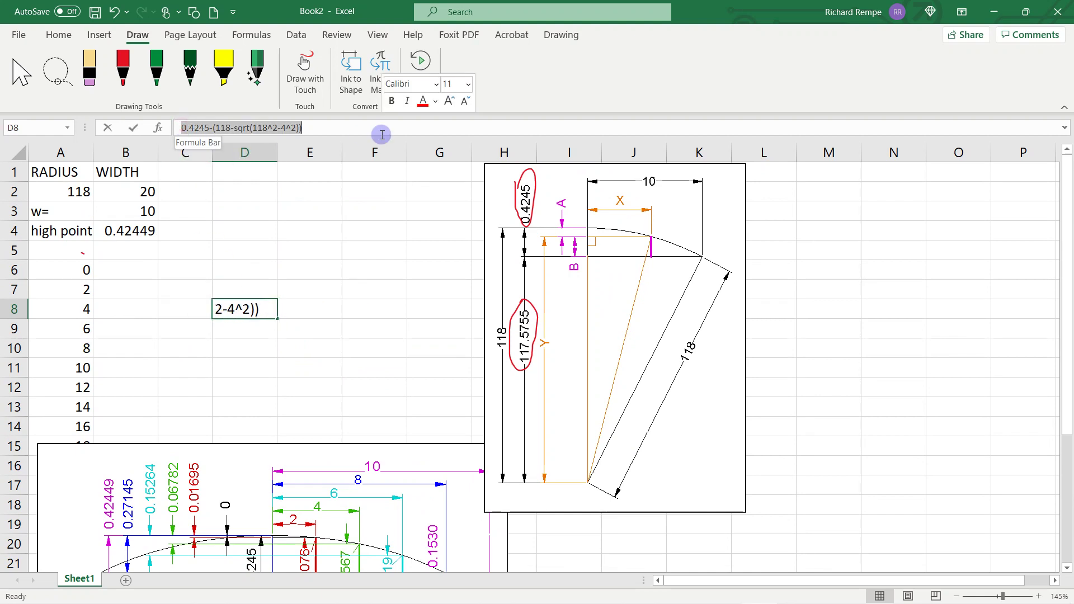
{"action": "key", "text": "Escape"}
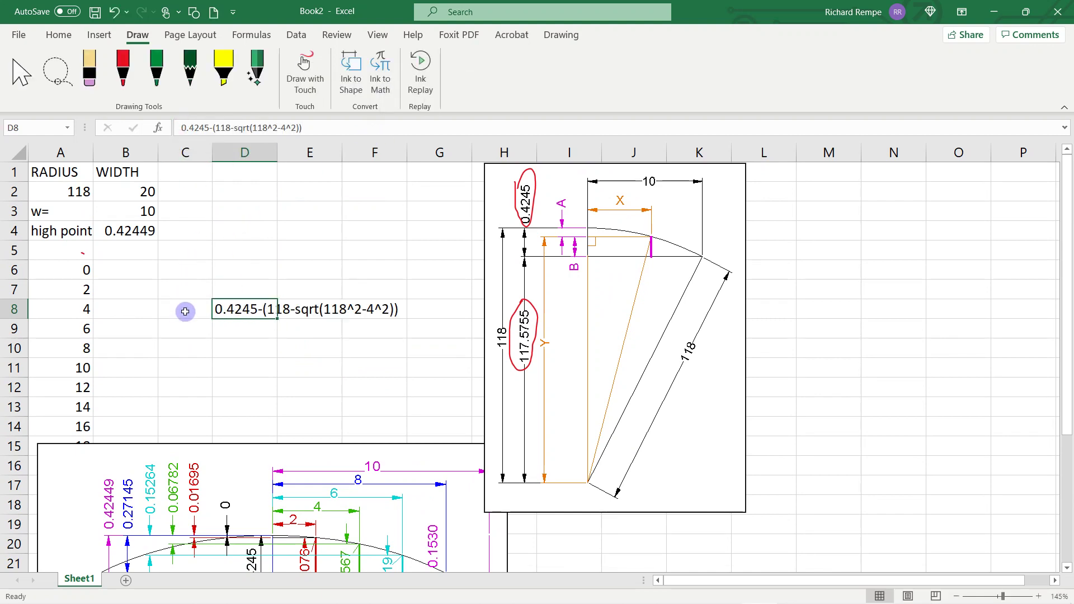
{"action": "left_click", "coordinate": [186, 311]}
{"action": "type", "text": "="}
{"action": "key", "text": "ctrl+v"}
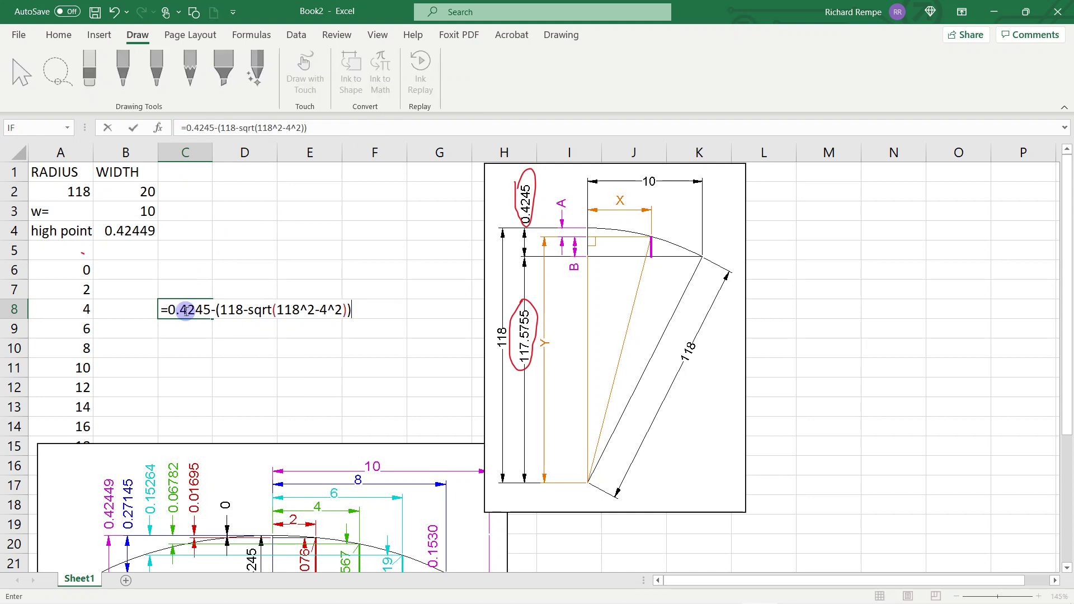
{"action": "key", "text": "Return"}
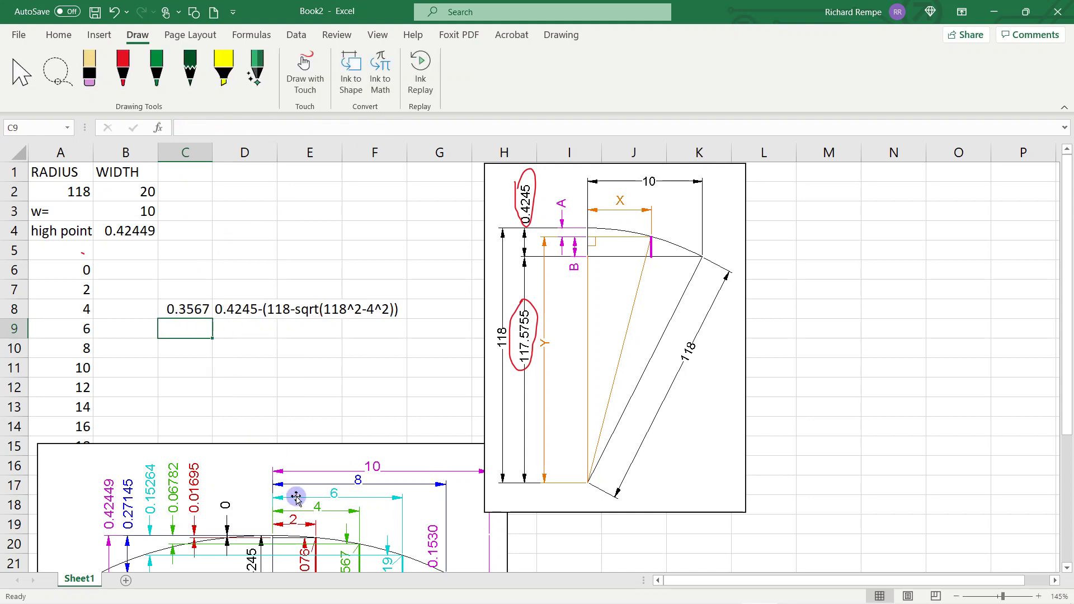
{"action": "scroll", "coordinate": [296, 497], "scroll_direction": "down", "scroll_amount": 1}
{"action": "scroll", "coordinate": [281, 364], "scroll_direction": "up", "scroll_amount": 1}
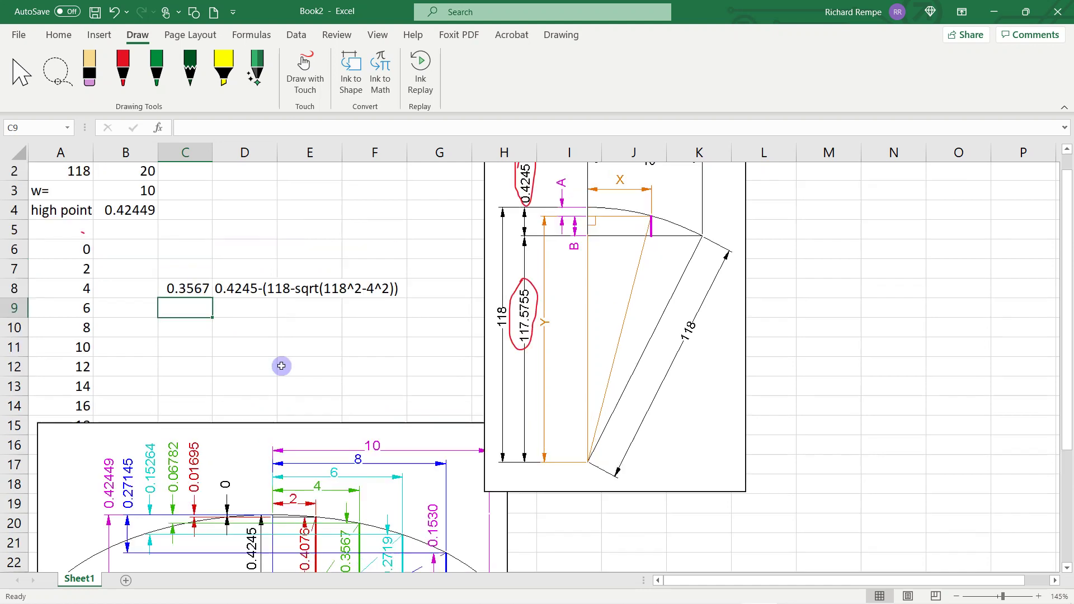
{"action": "left_click", "coordinate": [201, 310]}
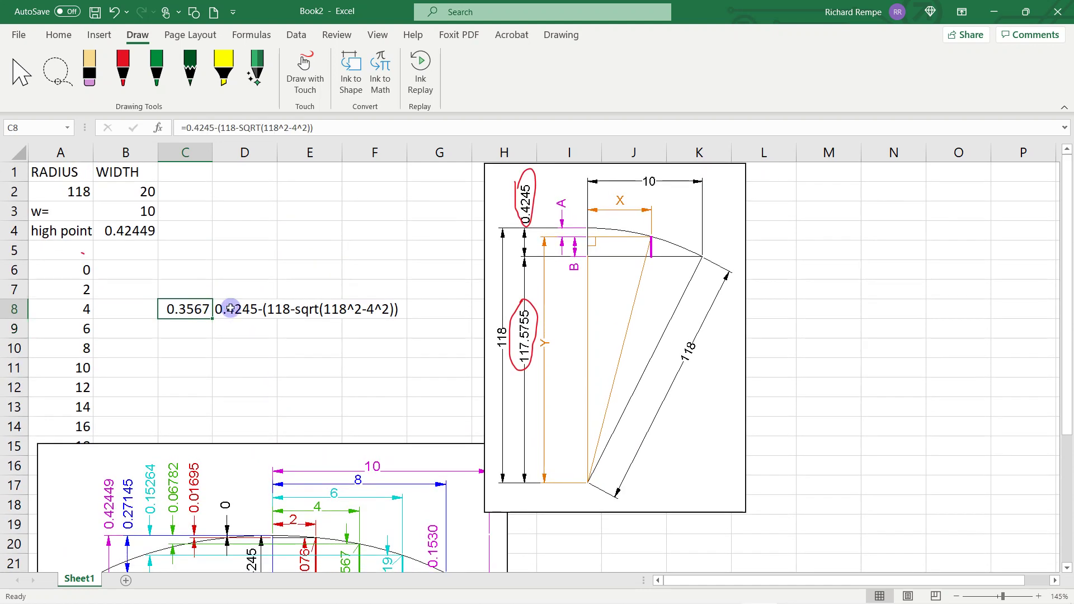
{"action": "left_click", "coordinate": [258, 308]}
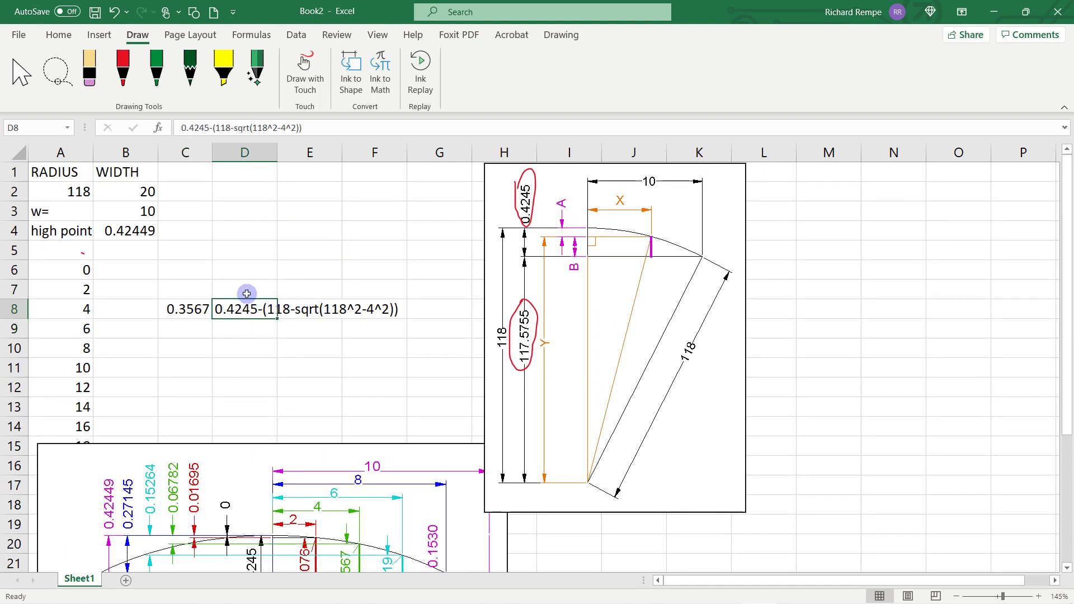
Step: Enter the height formula =$B$4-($A$2-SQRT($A$2^2-A7^2)) in D7, with fixed references to the high point and radius
{"action": "left_click", "coordinate": [244, 293]}
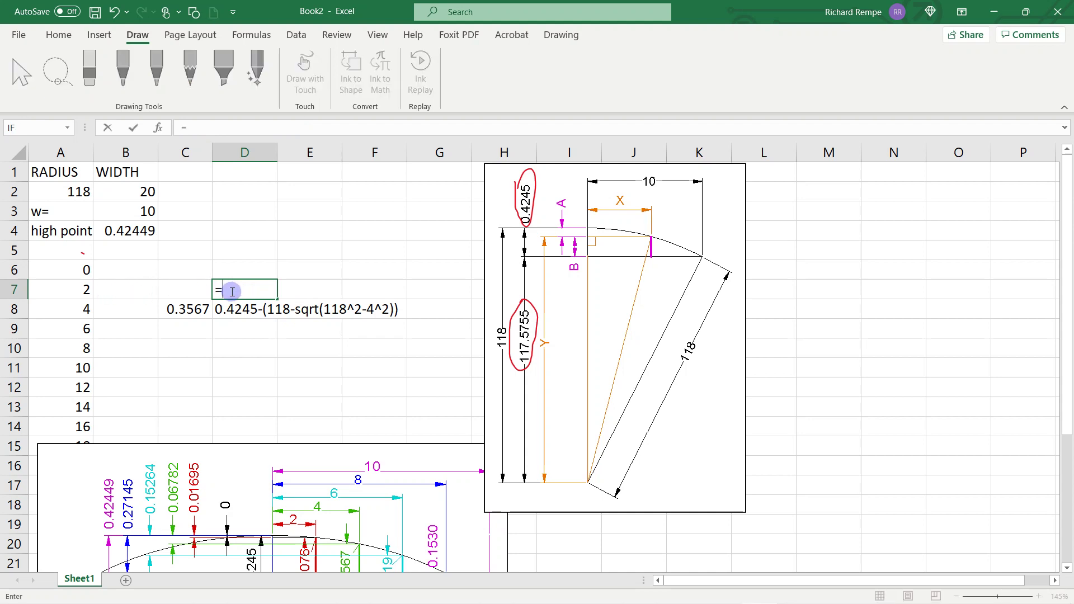
{"action": "left_click", "coordinate": [135, 229]}
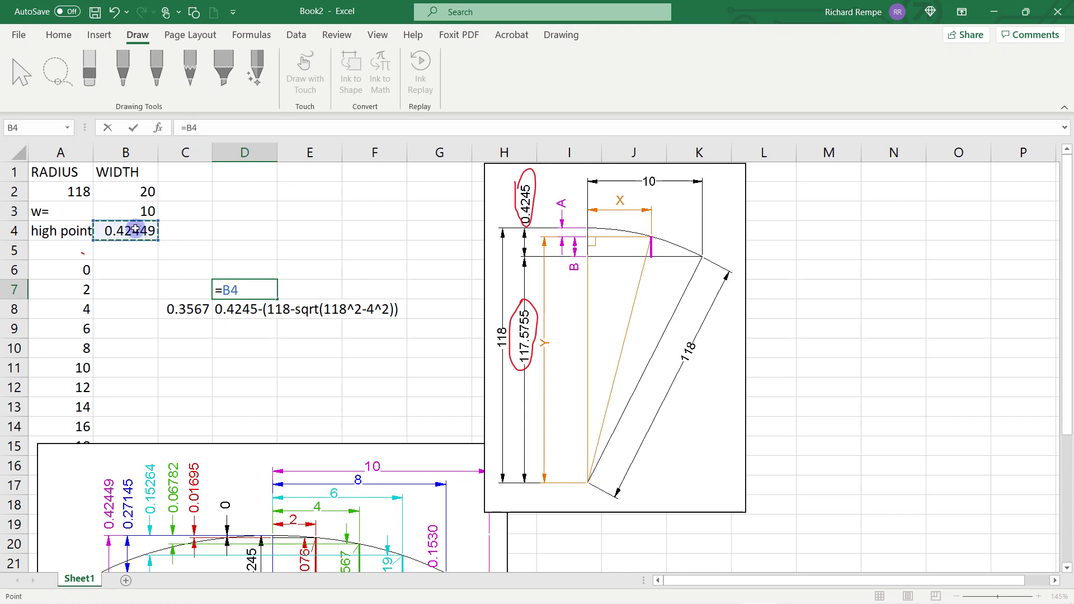
{"action": "left_click", "coordinate": [224, 286]}
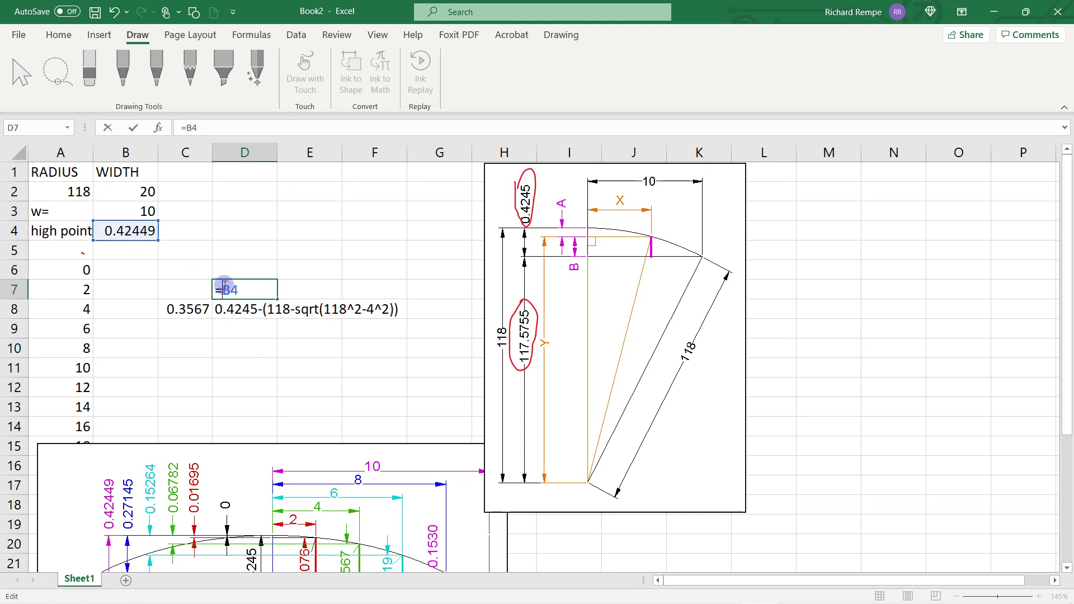
{"action": "type", "text": "$B$4-("}
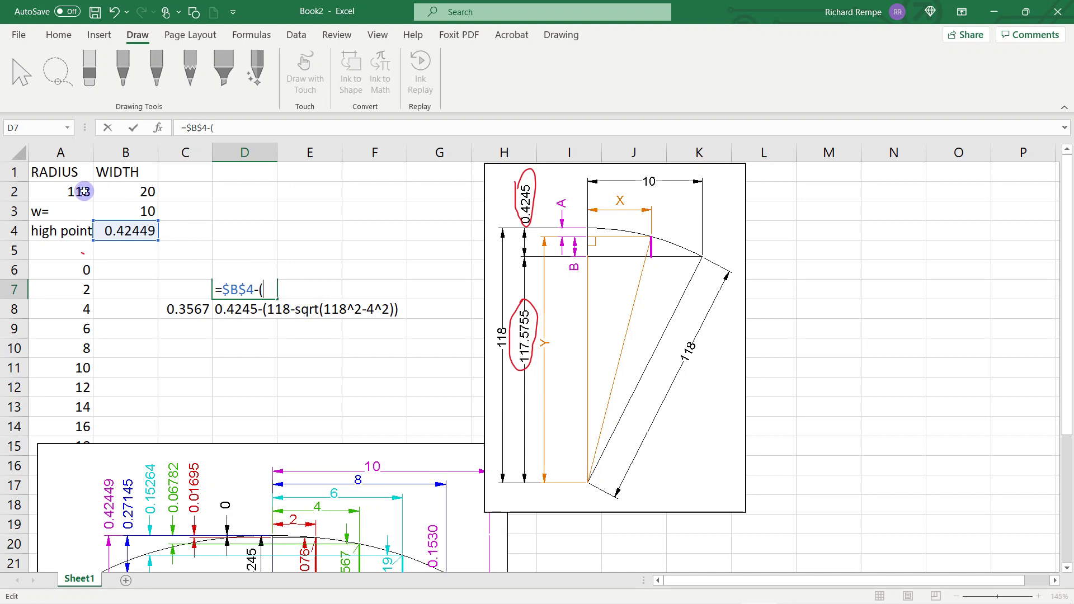
{"action": "left_click", "coordinate": [83, 191]}
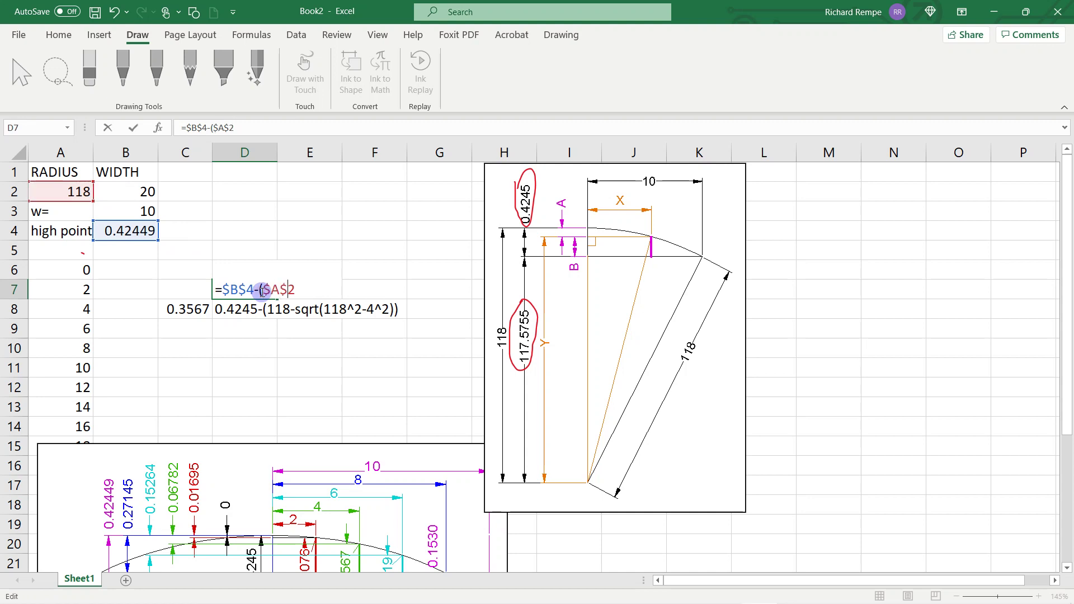
{"action": "left_click", "coordinate": [302, 292]}
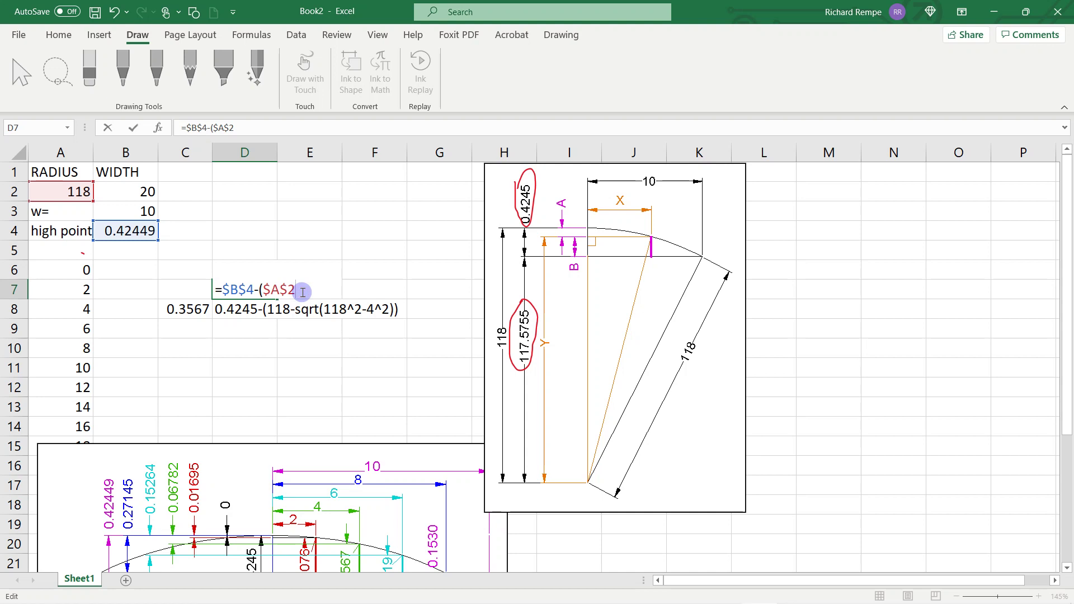
{"action": "type", "text": "-sqrt("}
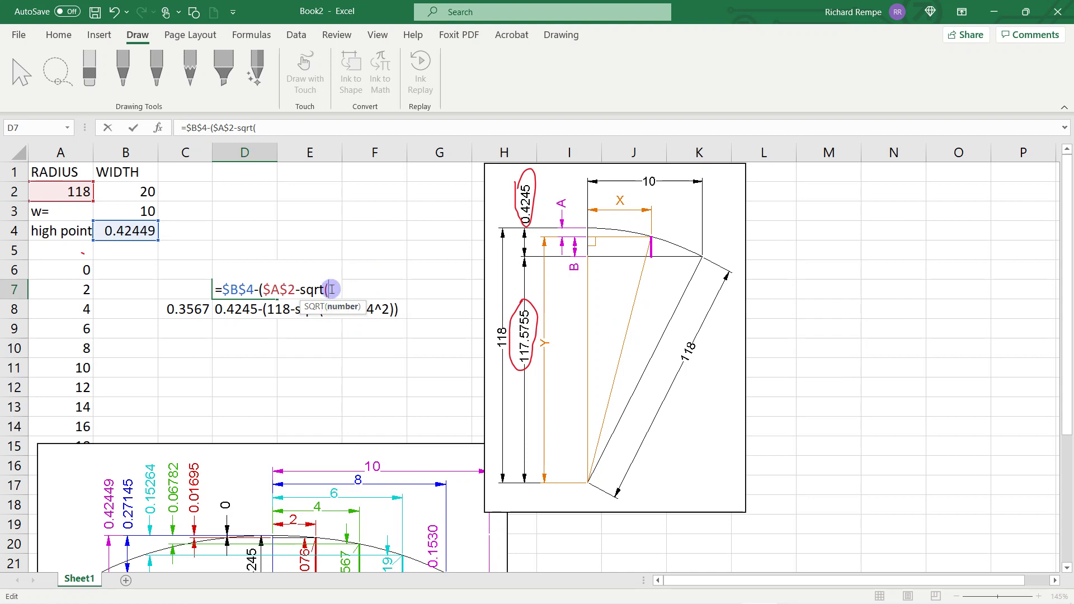
{"action": "left_click", "coordinate": [73, 191]}
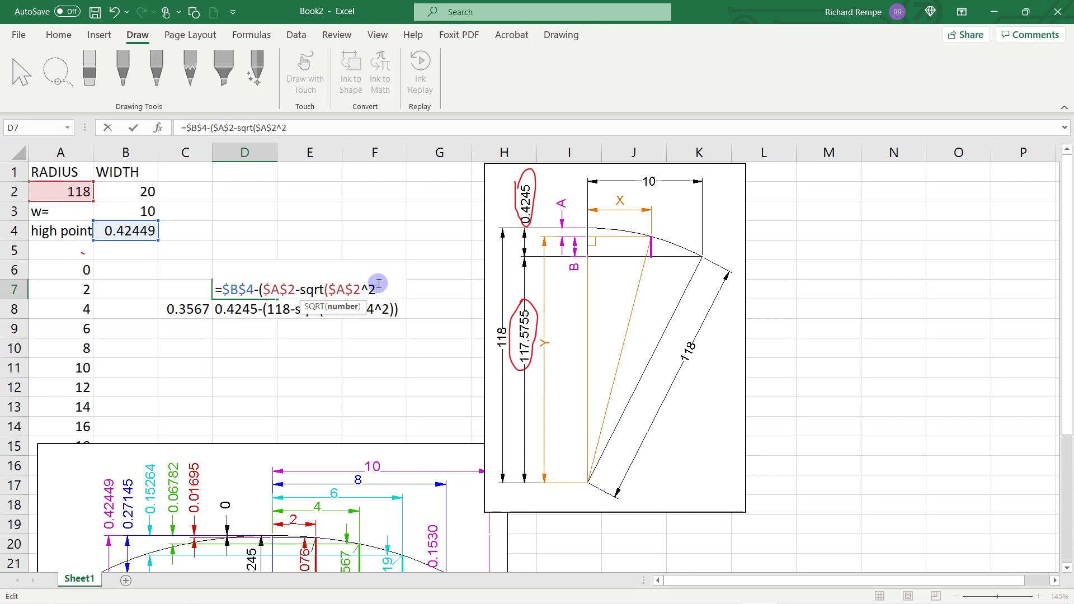
{"action": "left_click", "coordinate": [74, 291]}
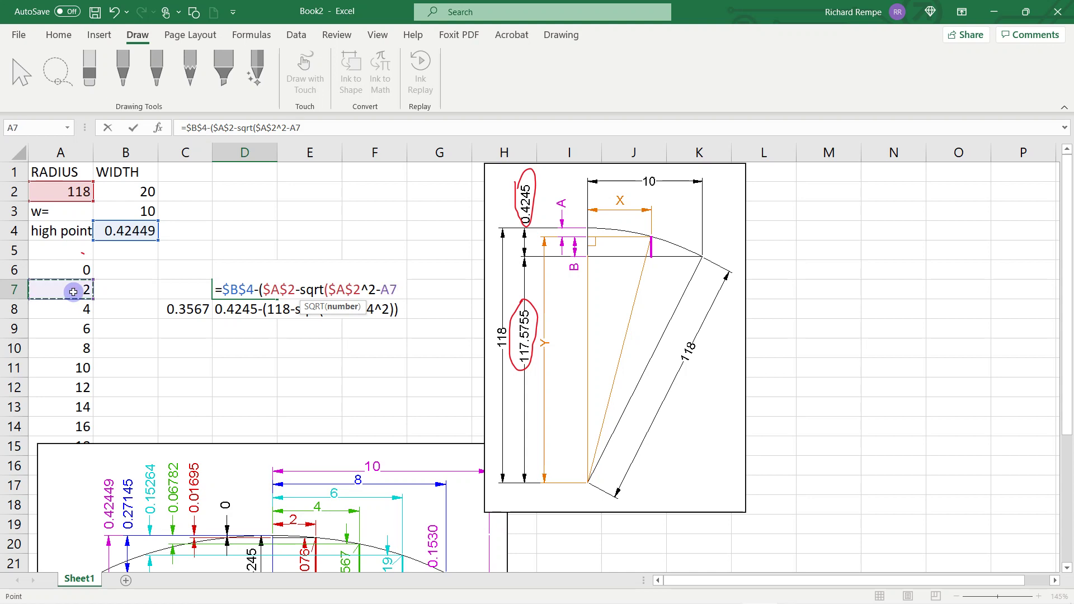
{"action": "type", "text": "^2)"}
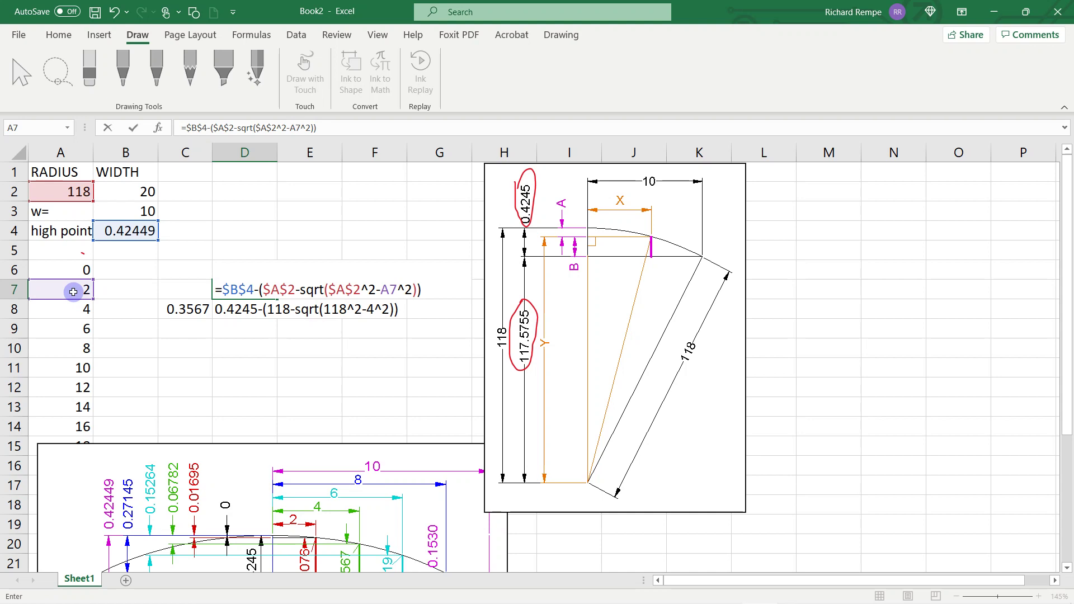
{"action": "key", "text": "Return"}
{"action": "left_click", "coordinate": [168, 386]}
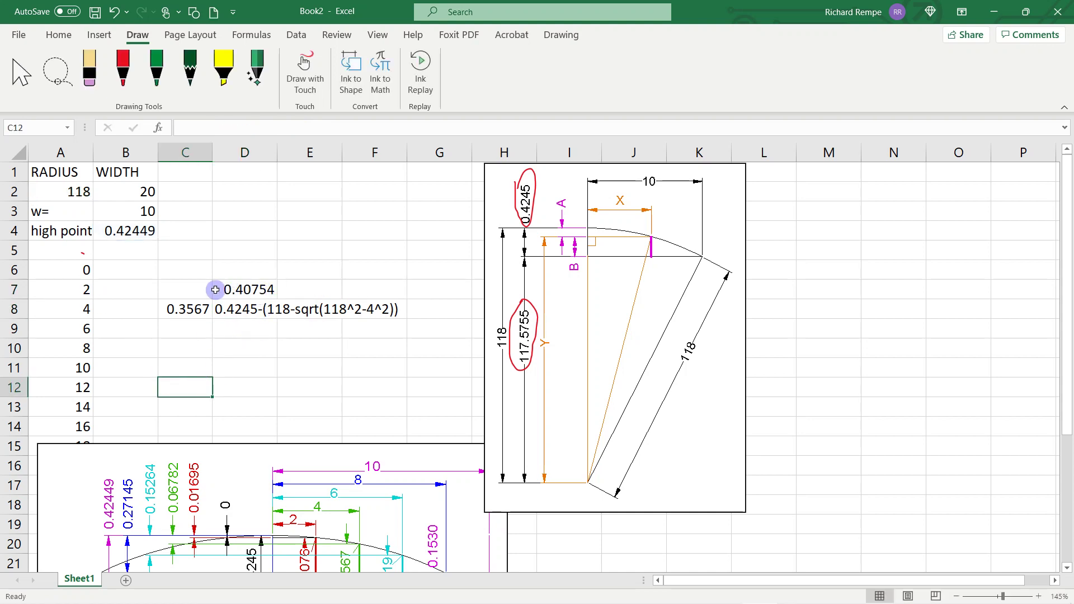
Step: Check the cell references in the D7 height formula, and move the formula to B7 beside the 2 offset
{"action": "scroll", "coordinate": [297, 502], "scroll_direction": "down", "scroll_amount": 2}
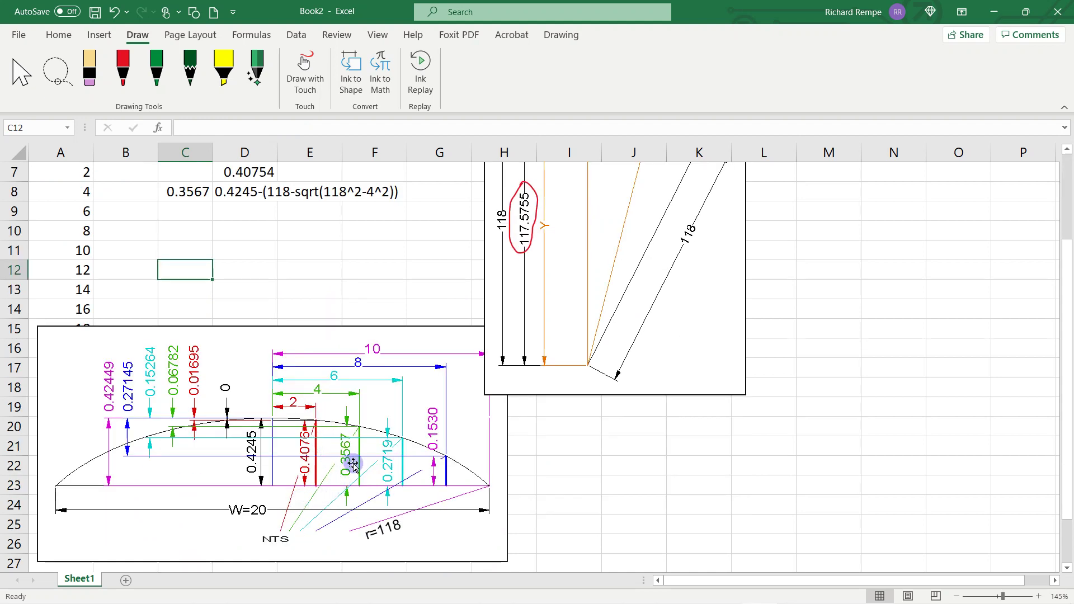
{"action": "scroll", "coordinate": [358, 474], "scroll_direction": "up", "scroll_amount": 1}
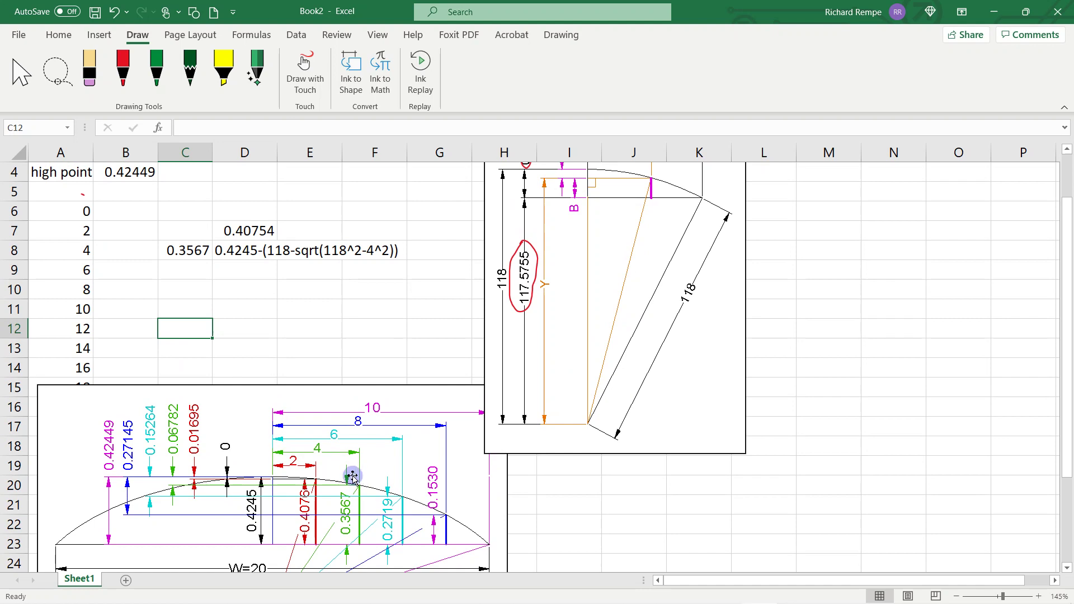
{"action": "left_click", "coordinate": [229, 232]}
{"action": "double_click", "coordinate": [229, 232]}
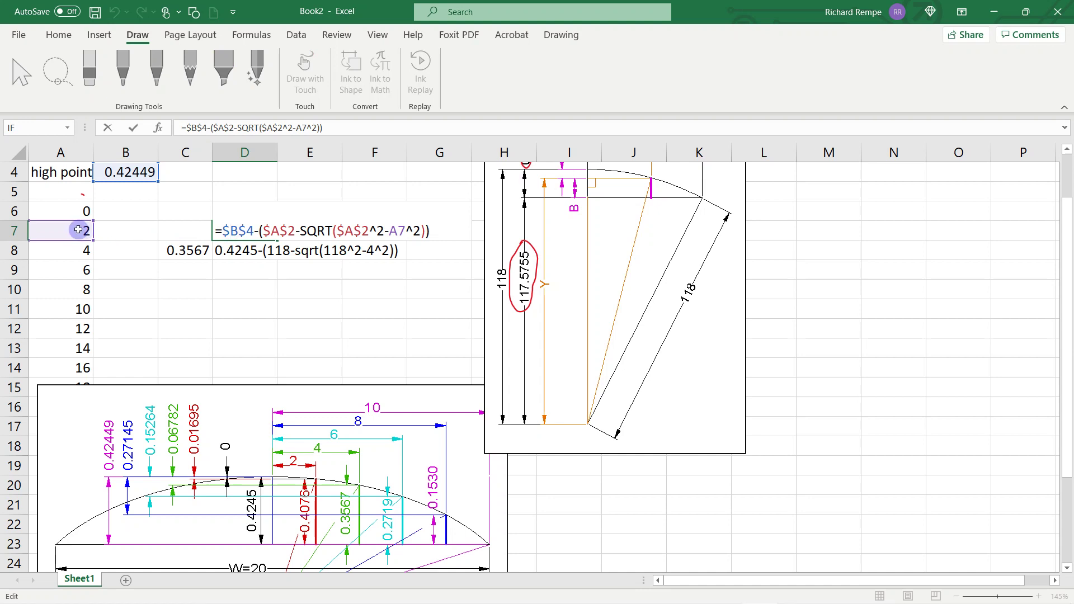
{"action": "key", "text": "Escape"}
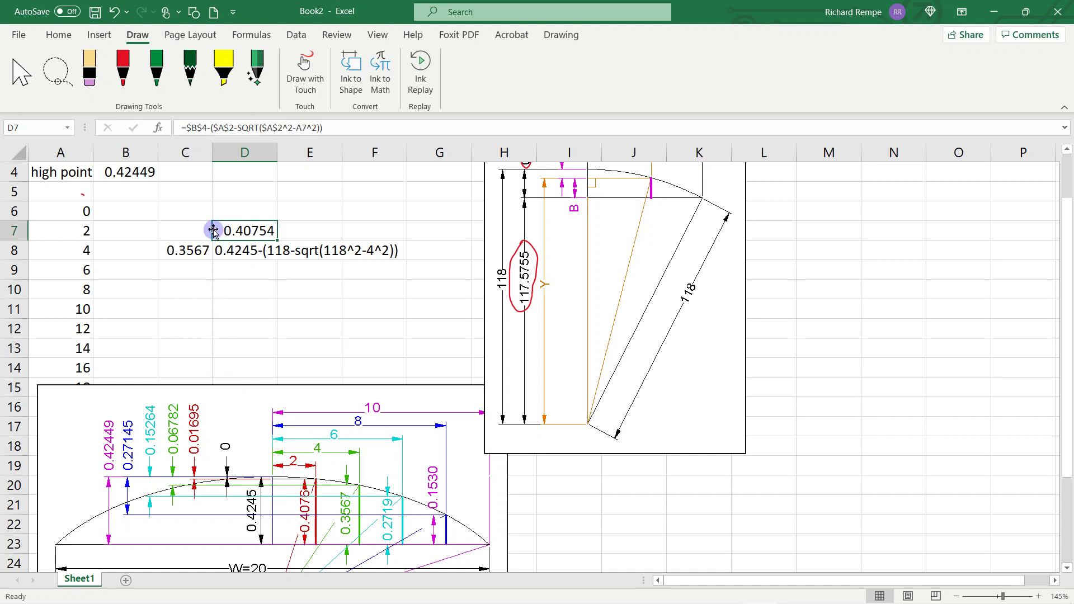
{"action": "left_click_drag", "start_coordinate": [213, 230], "coordinate": [155, 235]}
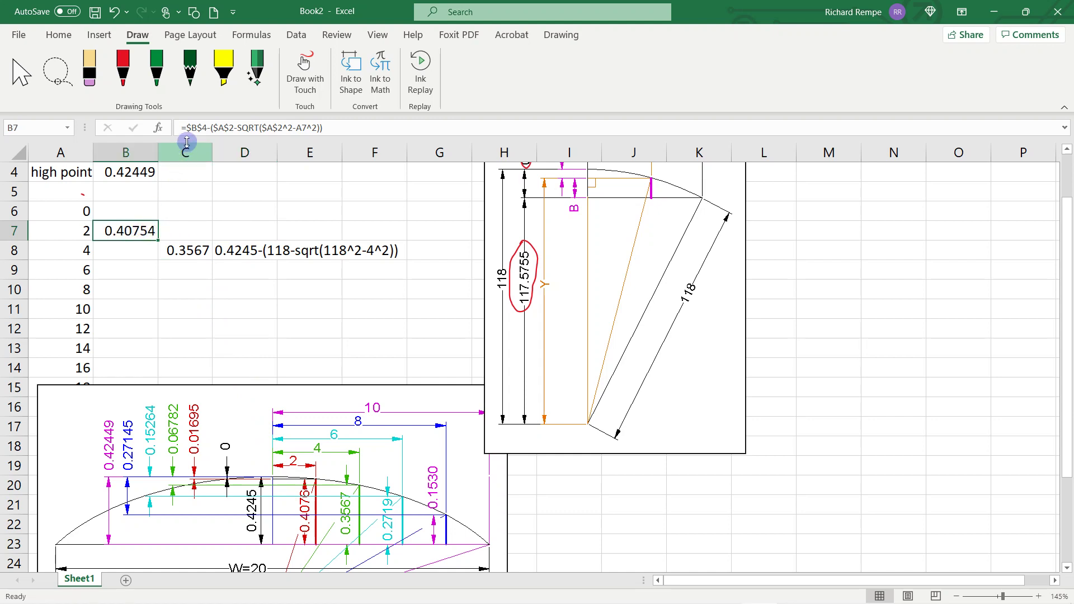
Step: Copy the B7 formula without its equals sign into C7 as the plain text $B$4-($A$2-SQRT($A$2^2-A7^2))
{"action": "left_click_drag", "start_coordinate": [187, 127], "coordinate": [363, 130]}
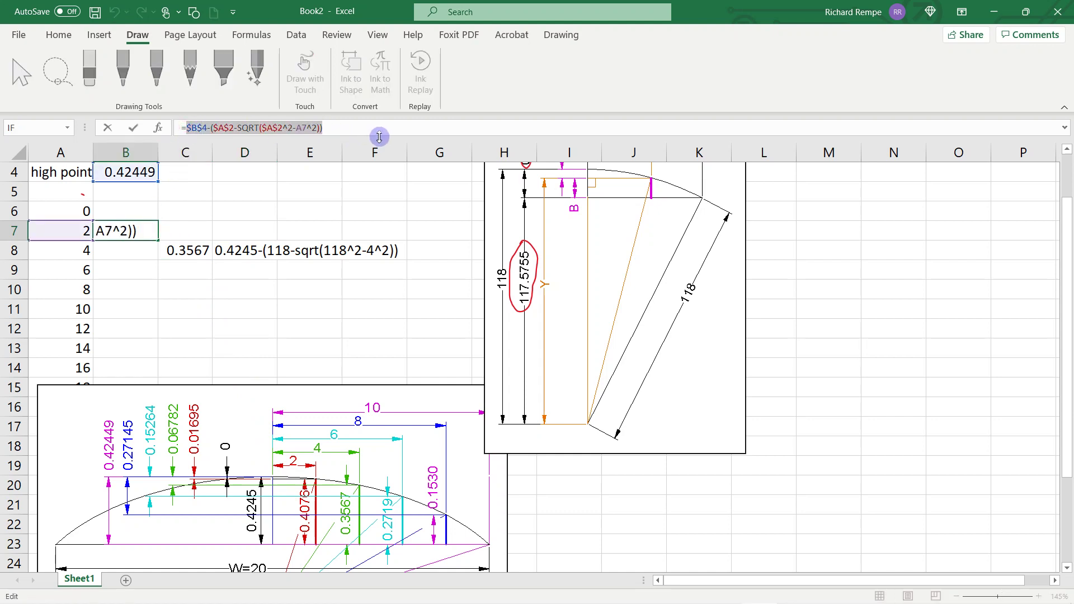
{"action": "key", "text": "Escape"}
{"action": "left_click", "coordinate": [195, 231]}
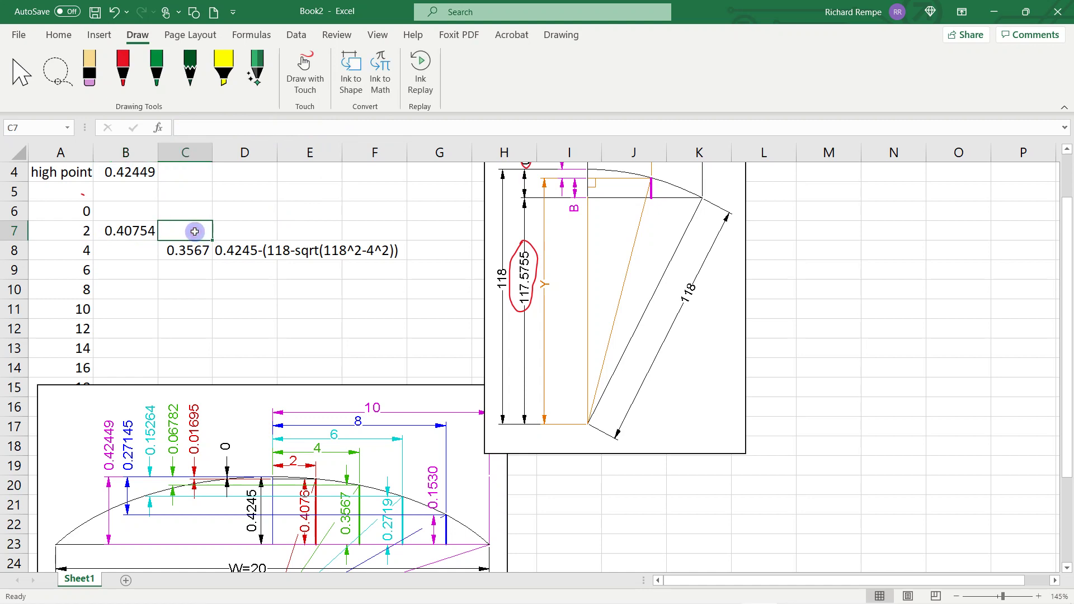
{"action": "key", "text": "ctrl+v"}
{"action": "left_click", "coordinate": [224, 284]}
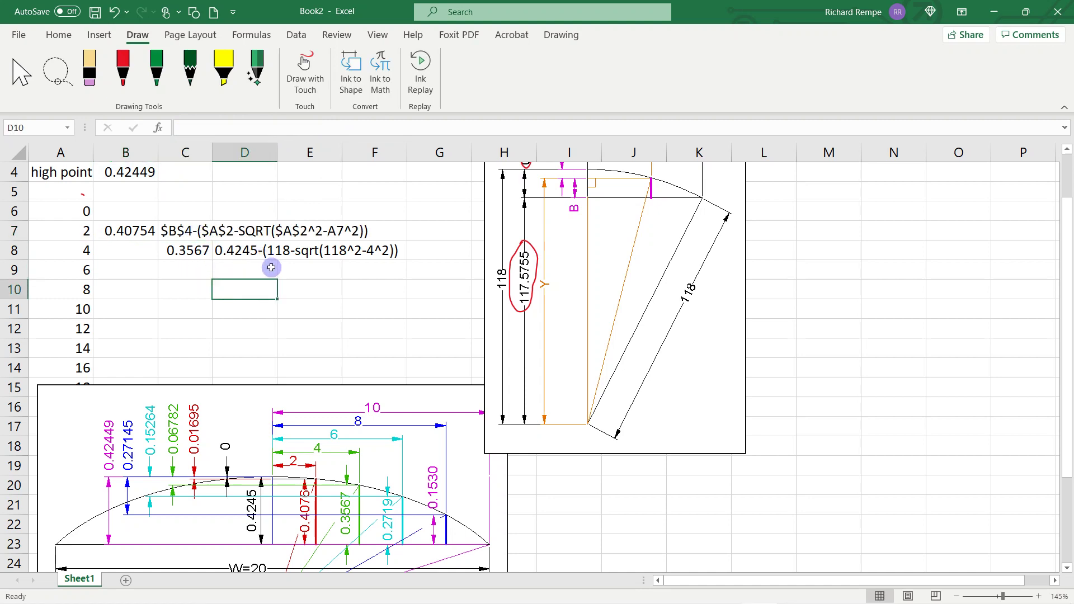
Step: Shift the worked 4-offset formula and its text expression one column over, from C8 and D8 to D8 and E8
{"action": "left_click", "coordinate": [168, 257]}
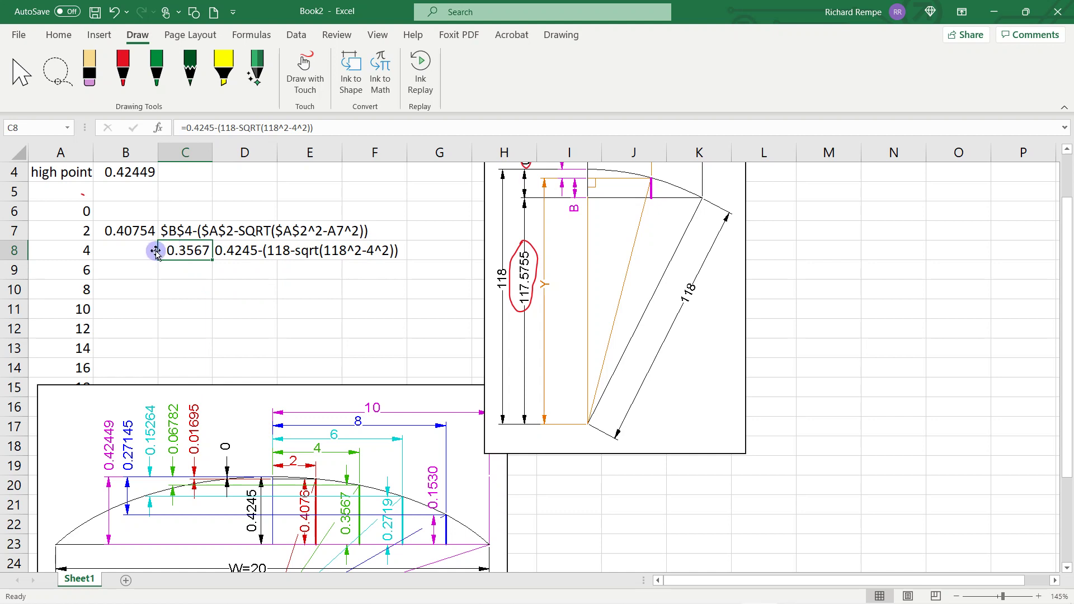
{"action": "left_click_drag", "start_coordinate": [161, 250], "coordinate": [236, 249]}
{"action": "key", "text": "Escape"}
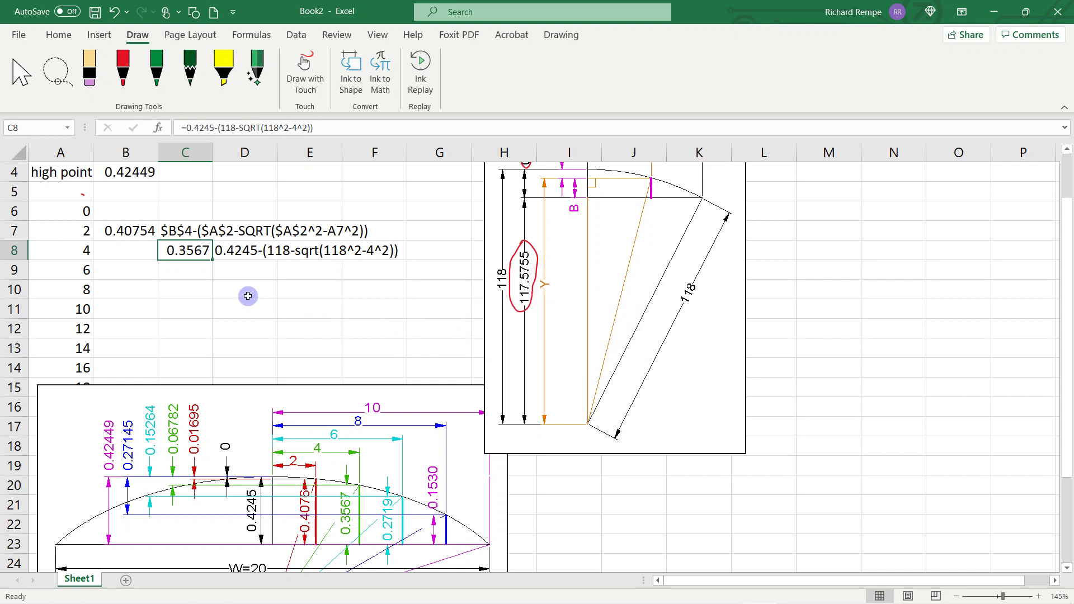
{"action": "left_click", "coordinate": [230, 249]}
{"action": "left_click_drag", "start_coordinate": [197, 250], "coordinate": [288, 262]}
{"action": "left_click", "coordinate": [255, 263]}
{"action": "left_click", "coordinate": [252, 253]}
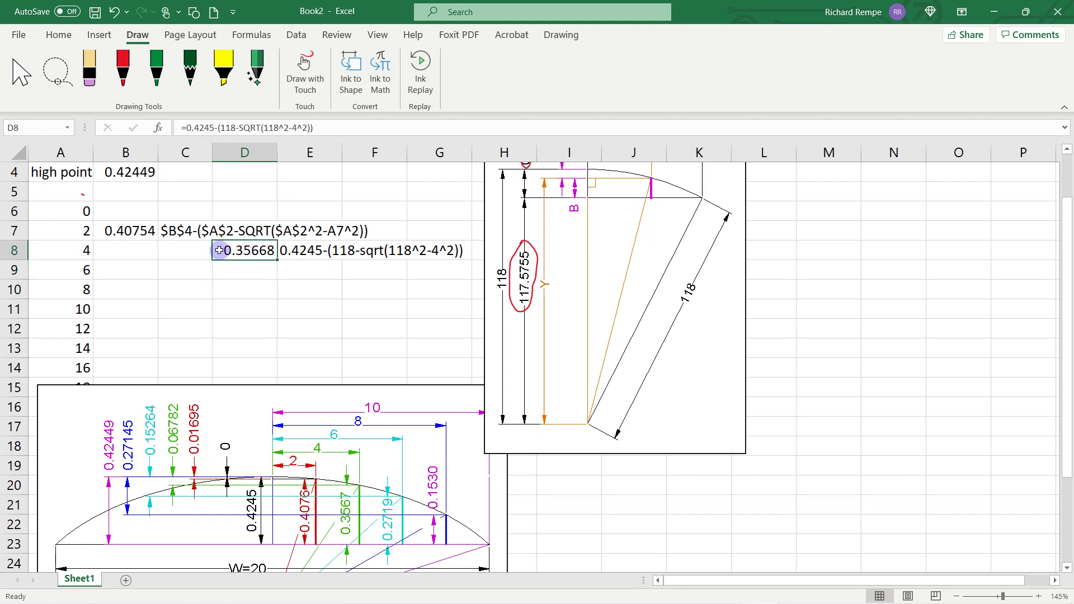
Step: Fill the height formula from B7 up into B6 for the 0 offset
{"action": "left_click", "coordinate": [144, 229]}
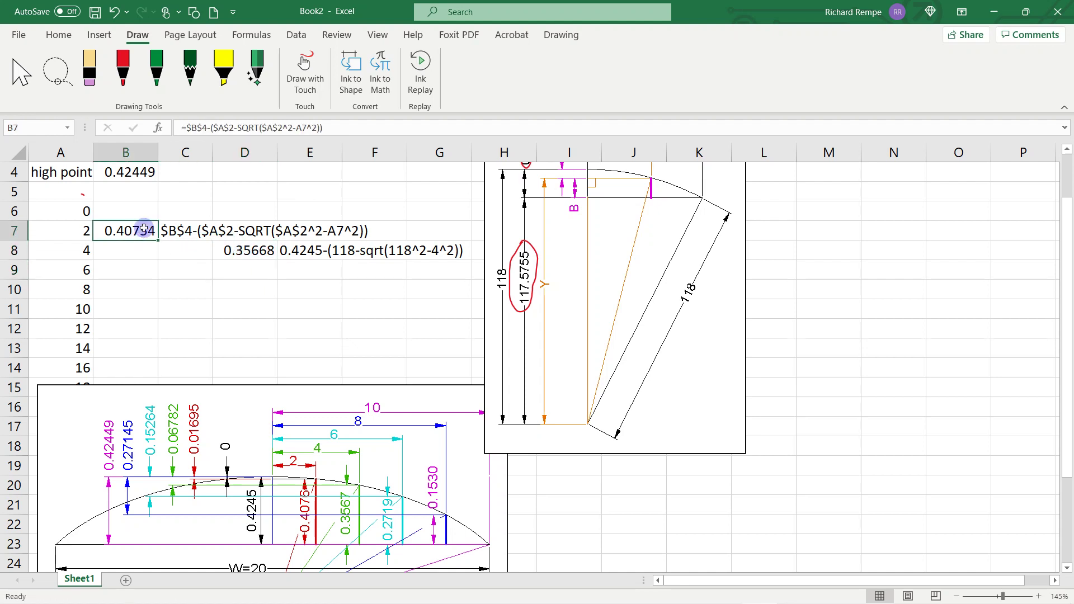
{"action": "left_click_drag", "start_coordinate": [157, 243], "coordinate": [159, 215]}
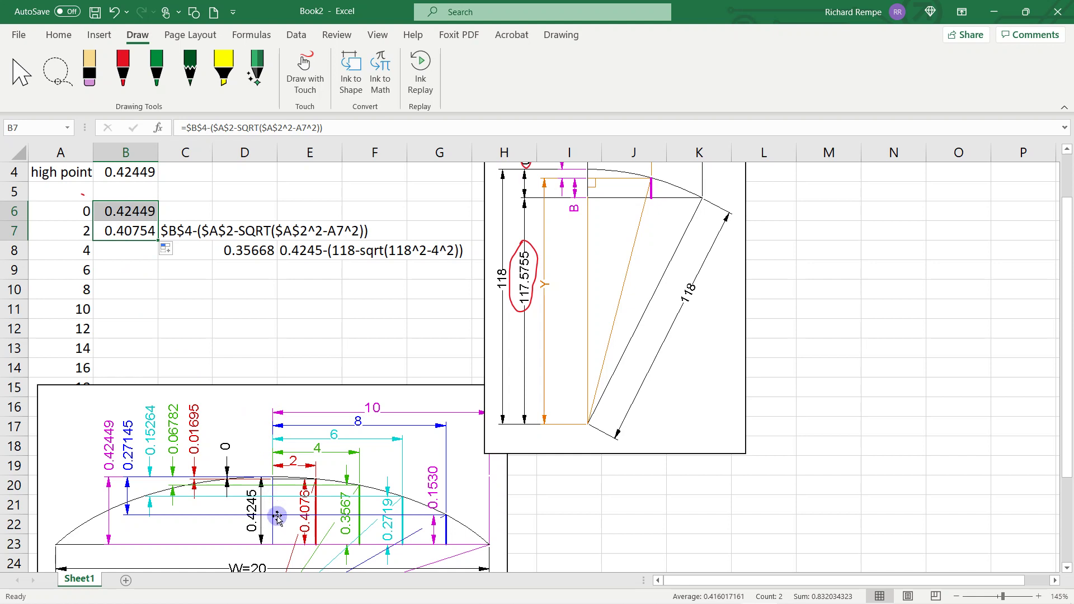
{"action": "scroll", "coordinate": [542, 218], "scroll_direction": "up", "scroll_amount": 1}
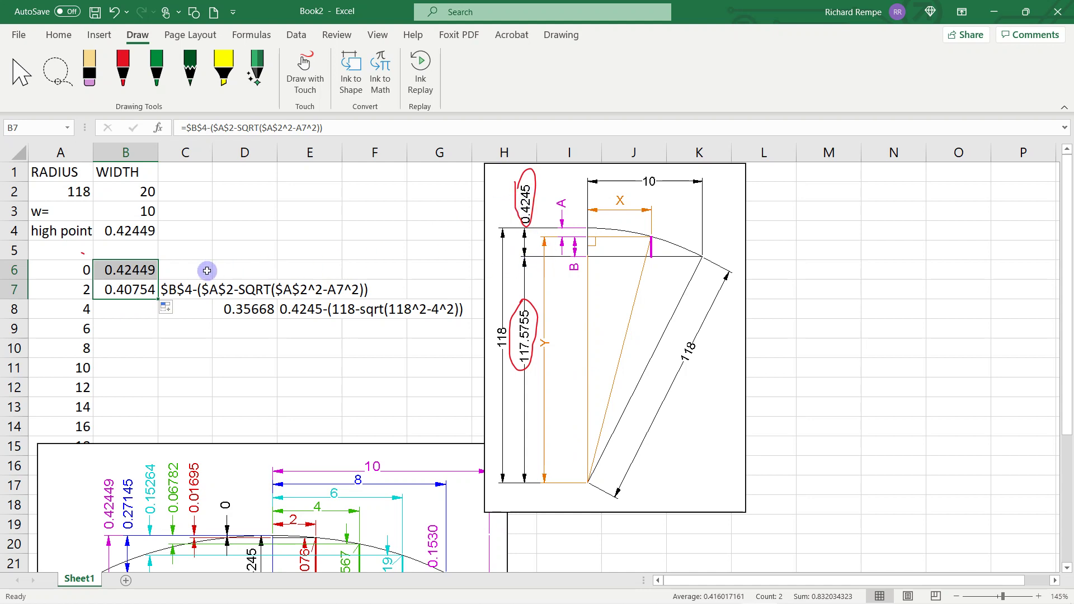
Step: Fill the height formula from B7 down through B15, and compare the heights with the dimensioned arc diagram
{"action": "left_click", "coordinate": [143, 270]}
{"action": "left_click", "coordinate": [149, 287]}
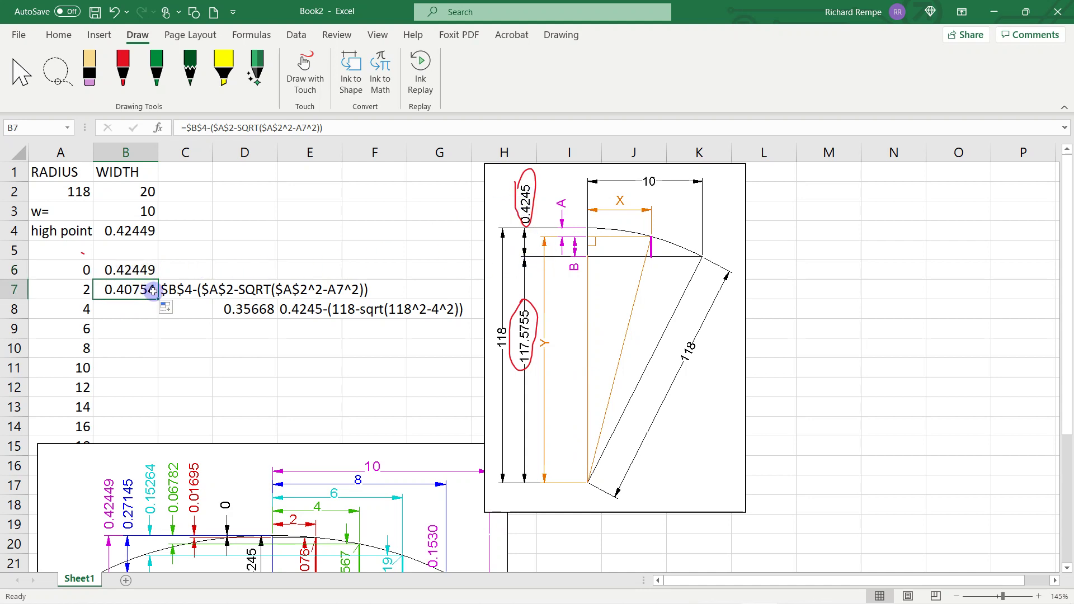
{"action": "left_click_drag", "start_coordinate": [159, 298], "coordinate": [137, 455]}
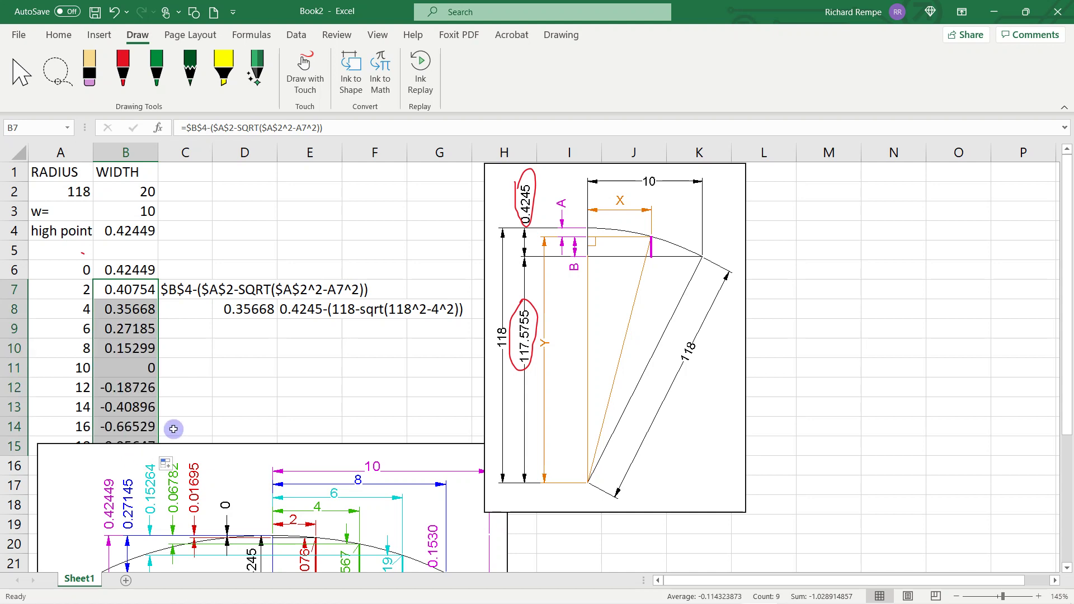
{"action": "left_click", "coordinate": [206, 401]}
{"action": "scroll", "coordinate": [206, 401], "scroll_direction": "down", "scroll_amount": 1}
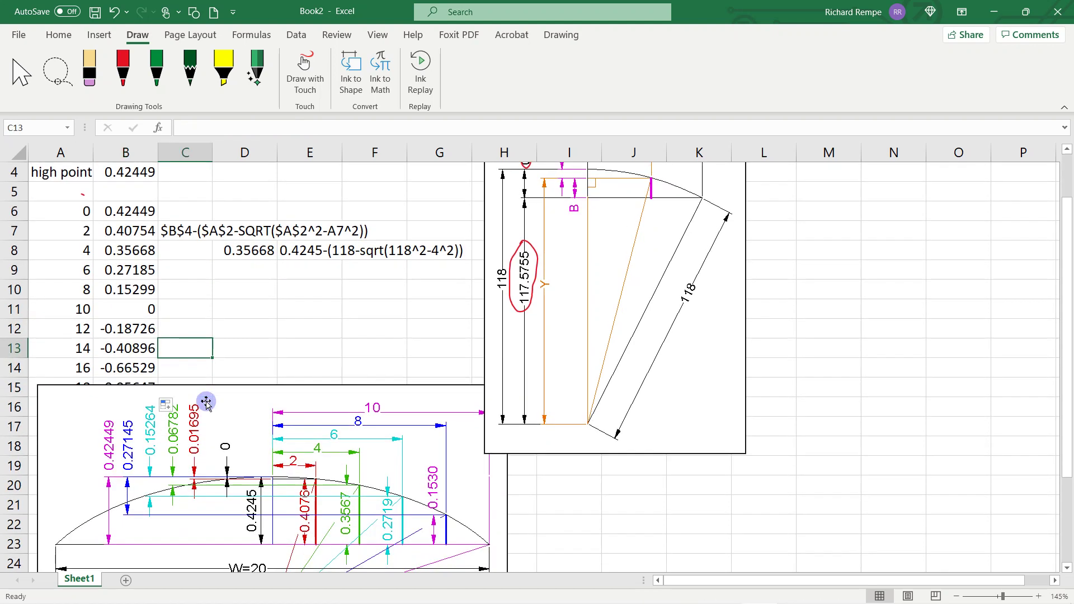
{"action": "scroll", "coordinate": [140, 368], "scroll_direction": "down", "scroll_amount": 1}
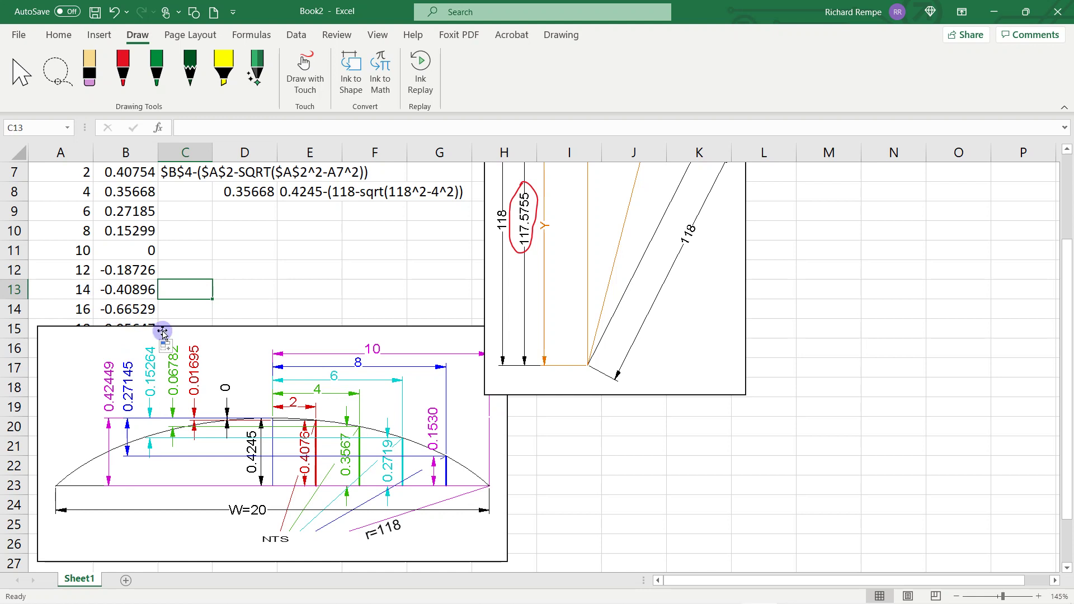
Step: Switch to the DesignCAD layout drawing and move the pasted table image to about X 389.6, Y 350.3
{"action": "mouse_move", "coordinate": [566, 601]}
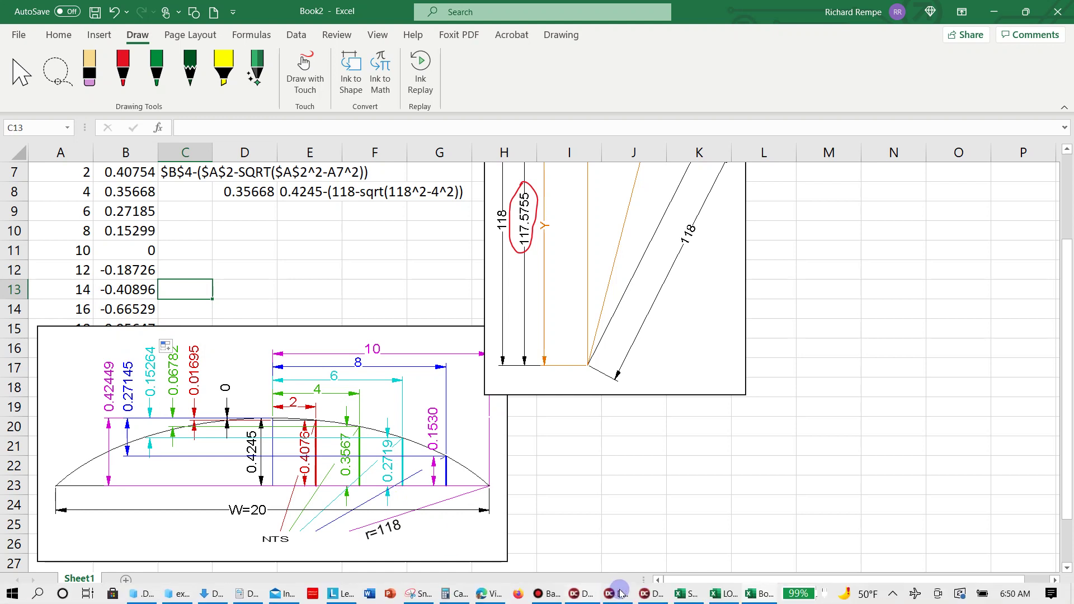
{"action": "left_click", "coordinate": [615, 593]}
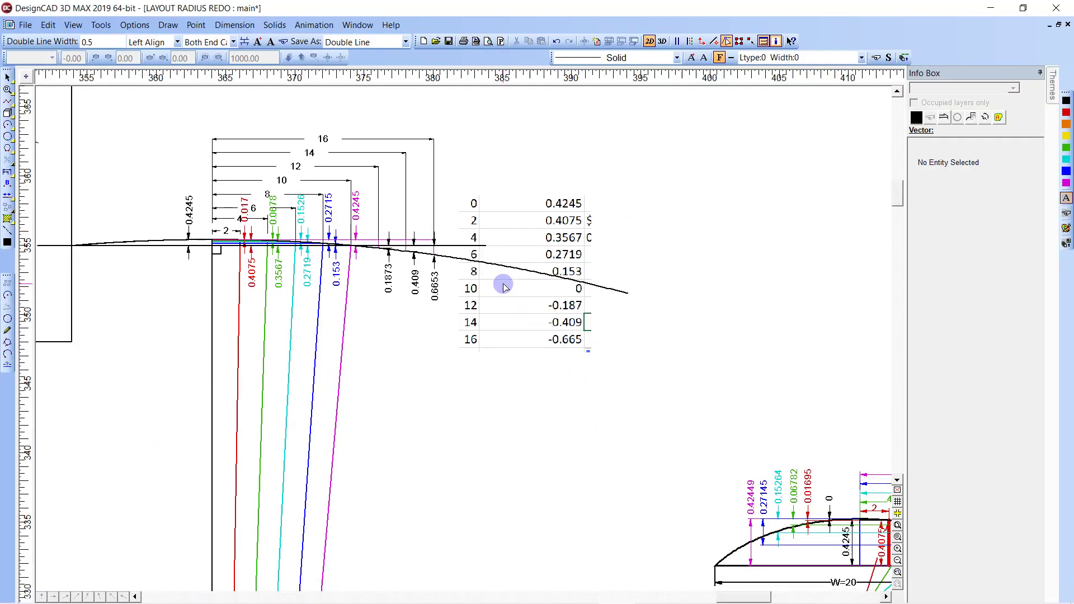
{"action": "left_click_drag", "start_coordinate": [504, 284], "coordinate": [611, 240]}
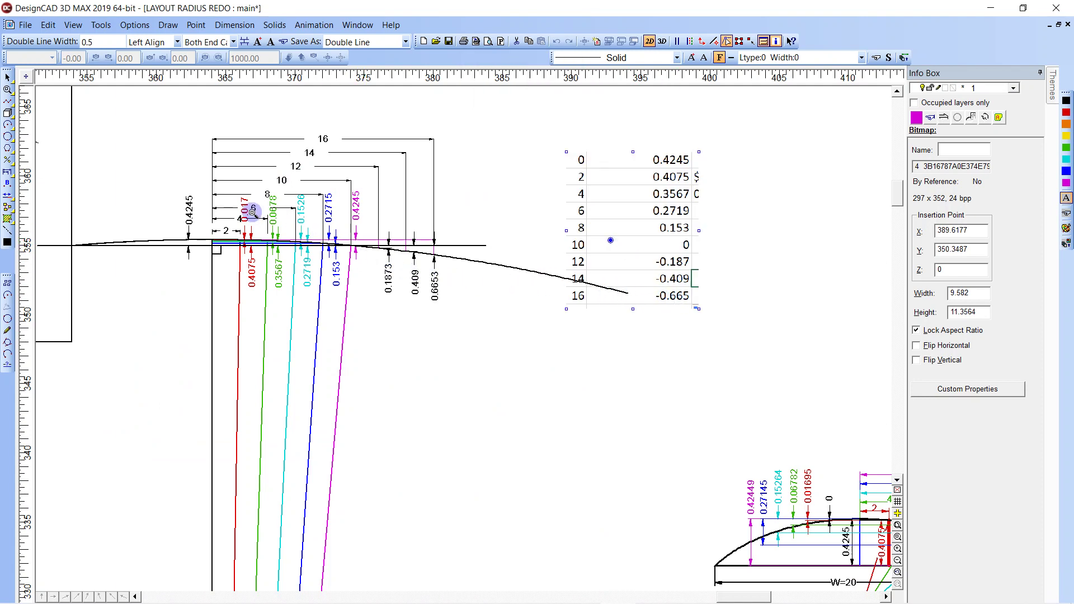
Step: Compare the arc's height dimensions at offsets up to 16 with the values in the pasted table image
{"action": "scroll", "coordinate": [473, 310], "scroll_direction": "up", "scroll_amount": 3}
{"action": "scroll", "coordinate": [484, 297], "scroll_direction": "up", "scroll_amount": 2}
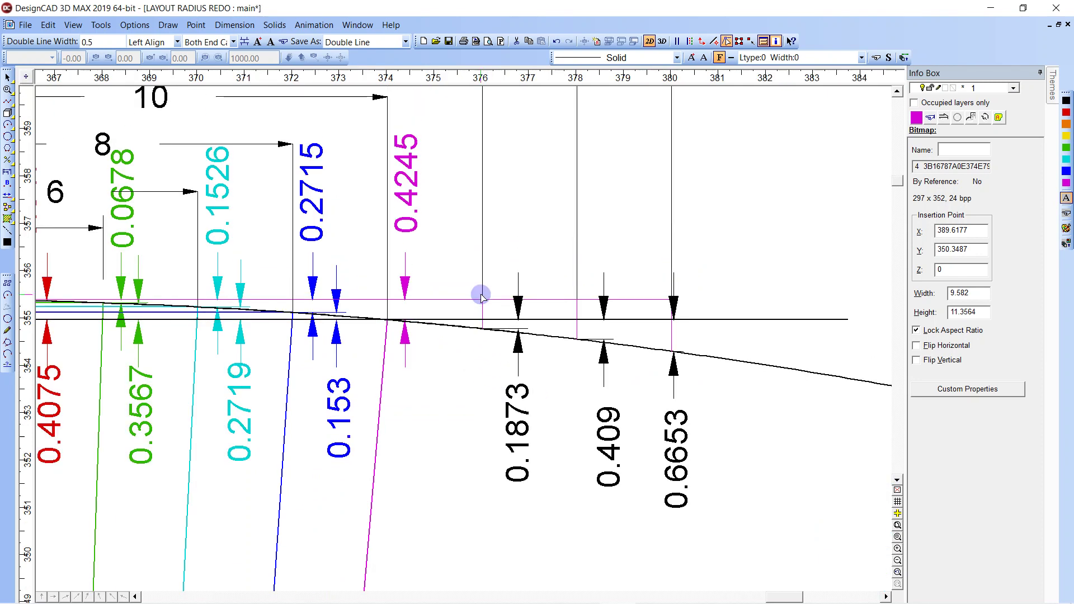
{"action": "scroll", "coordinate": [470, 330], "scroll_direction": "down", "scroll_amount": 2}
{"action": "left_click", "coordinate": [572, 157]}
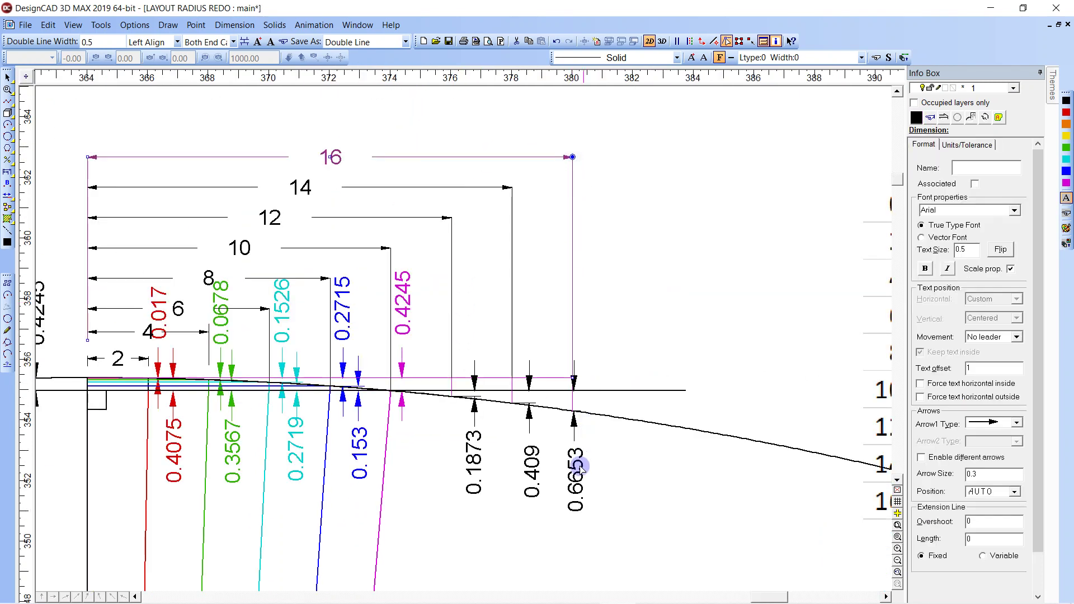
{"action": "scroll", "coordinate": [590, 468], "scroll_direction": "down", "scroll_amount": 1}
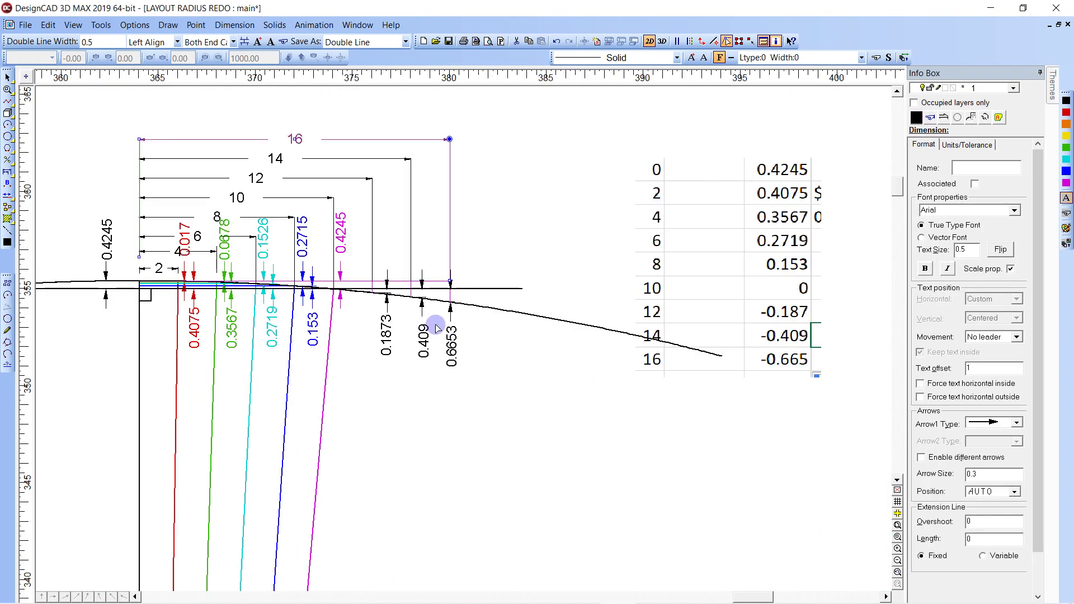
{"action": "scroll", "coordinate": [468, 343], "scroll_direction": "down", "scroll_amount": 1}
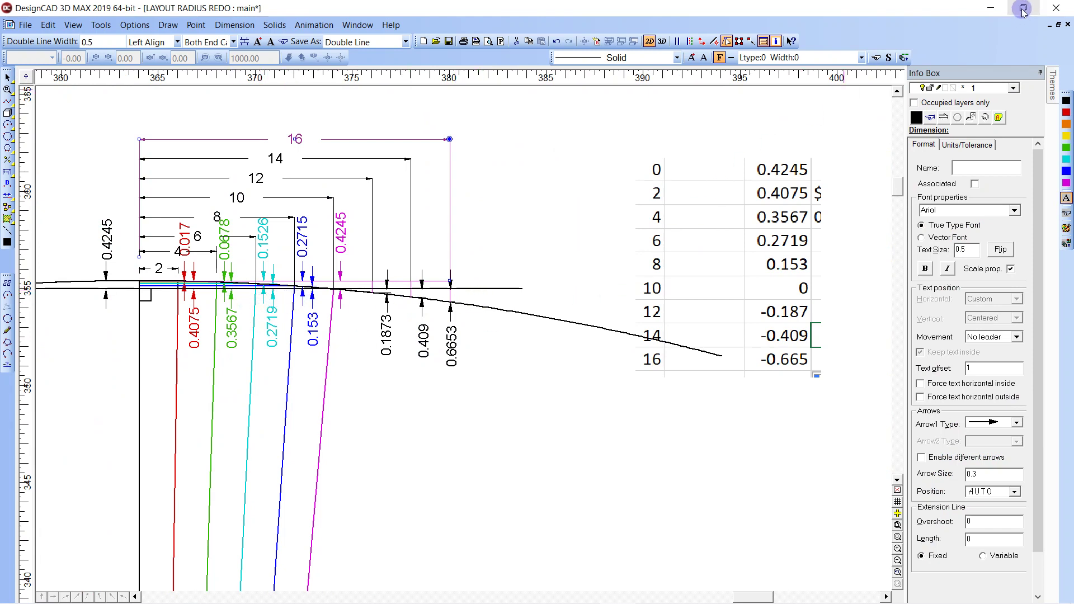
Step: Switch back to the Excel workbook and copy the B4 high point formula into D5 as the plain text A2-SQRT(A2^2-B3^2)
{"action": "mouse_move", "coordinate": [779, 600]}
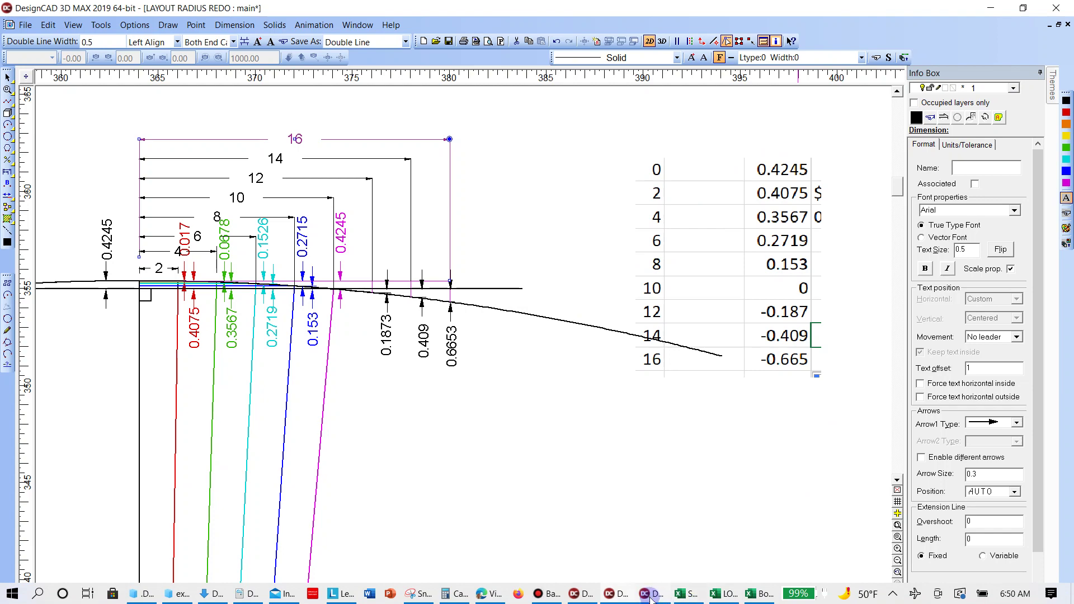
{"action": "left_click", "coordinate": [623, 595]}
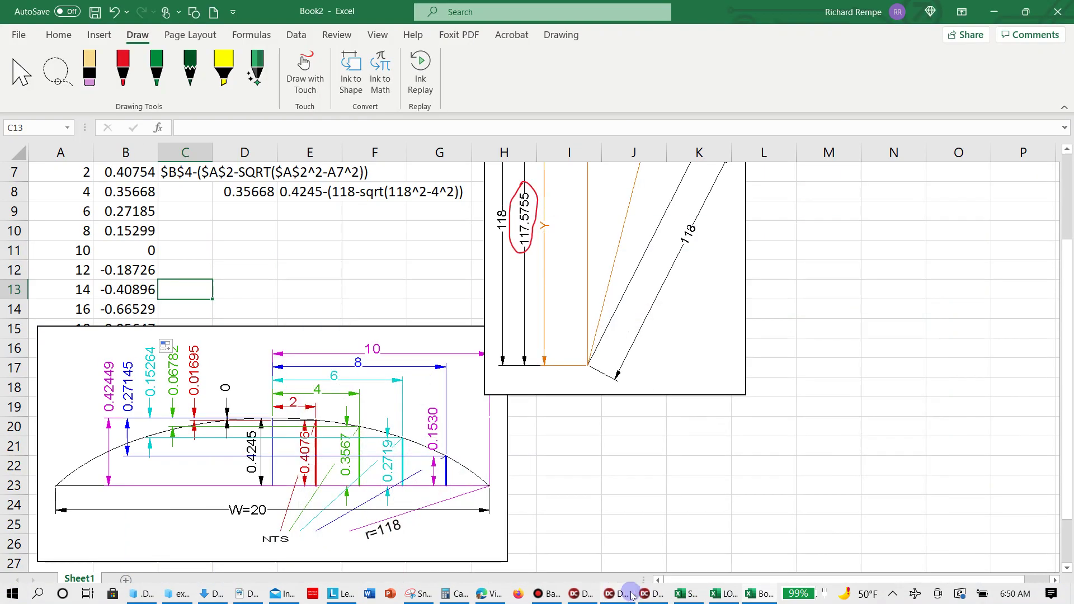
{"action": "scroll", "coordinate": [487, 470], "scroll_direction": "up", "scroll_amount": 2}
{"action": "left_click", "coordinate": [268, 326]}
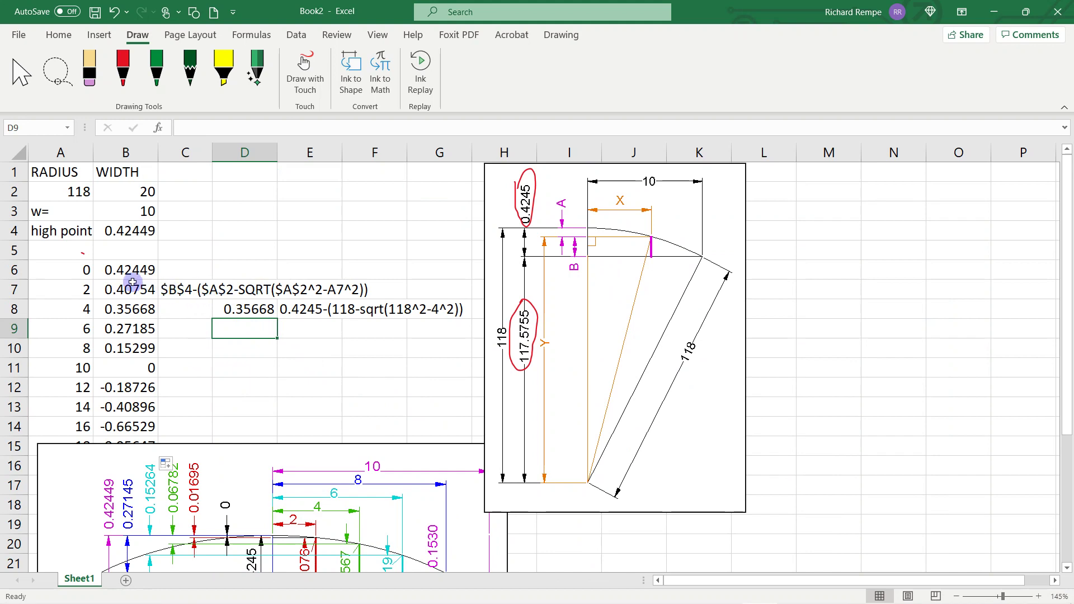
{"action": "left_click", "coordinate": [130, 234]}
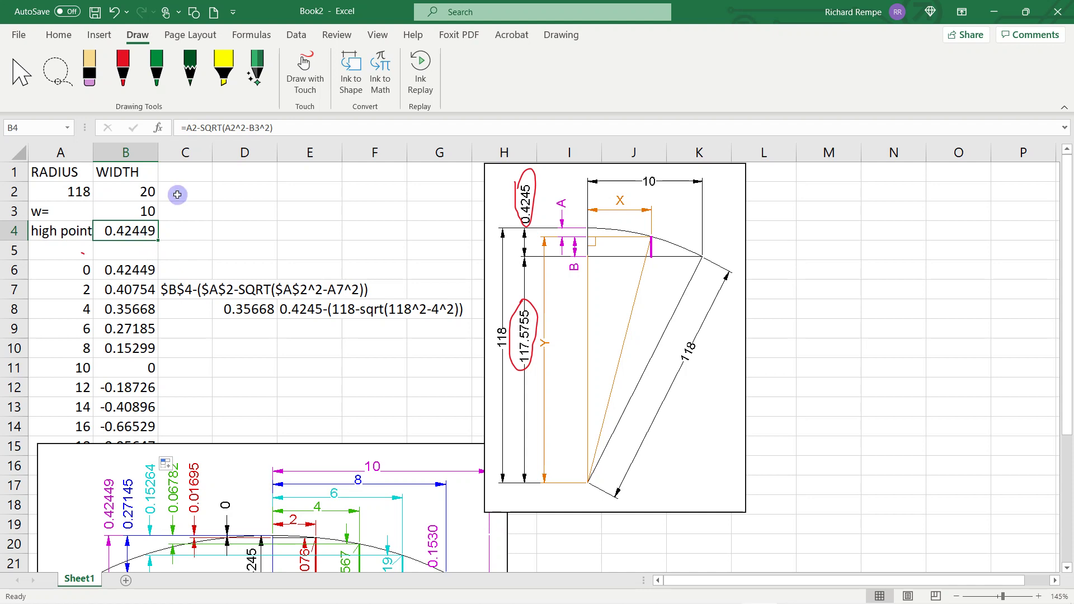
{"action": "left_click", "coordinate": [188, 127]}
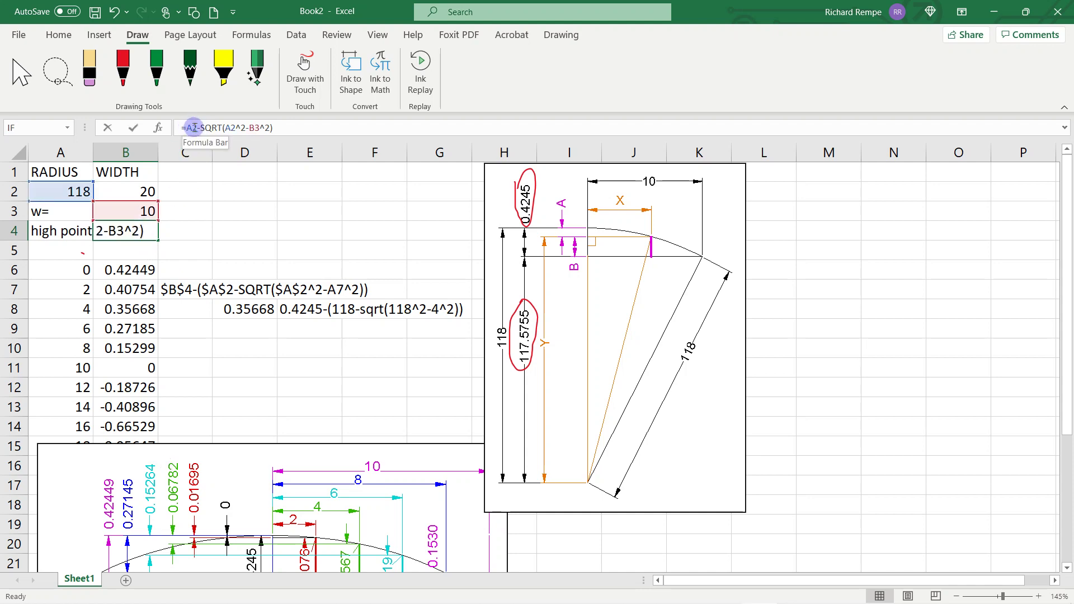
{"action": "left_click_drag", "start_coordinate": [187, 127], "coordinate": [278, 129]}
{"action": "key", "text": "ctrl+c"}
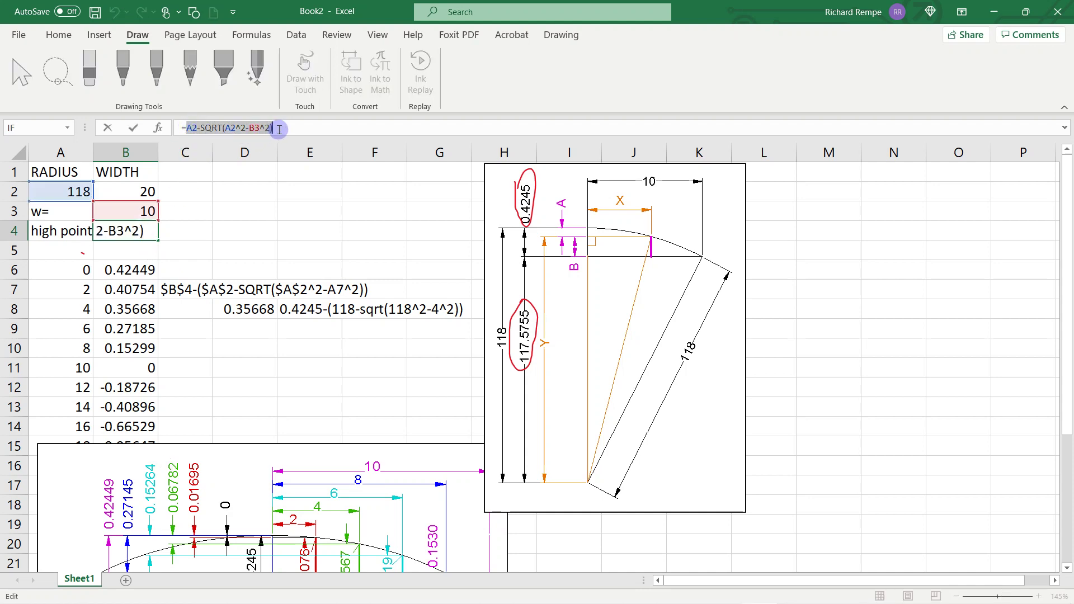
{"action": "key", "text": "Escape"}
{"action": "left_click", "coordinate": [241, 249]}
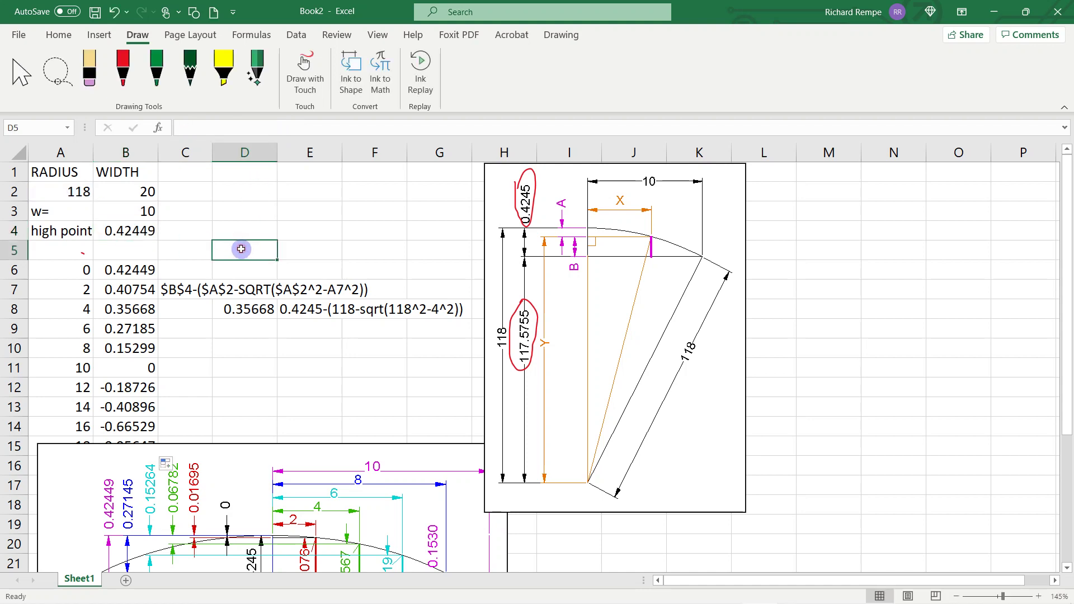
{"action": "double_click", "coordinate": [241, 249]}
{"action": "key", "text": "ctrl+v"}
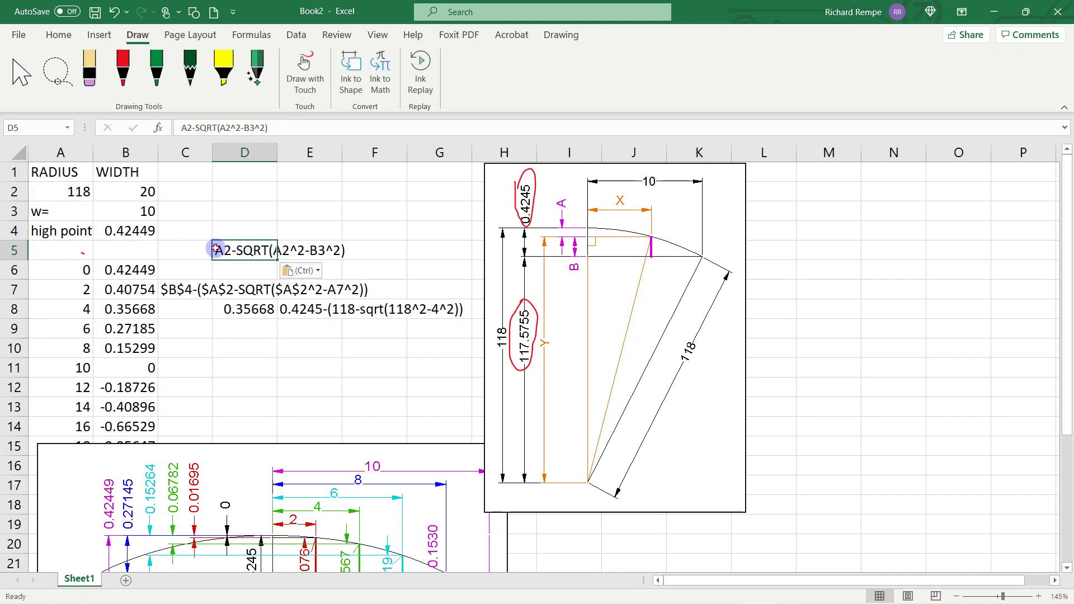
Step: Enclose the formula text in D5 in parentheses so it reads (A2-SQRT(A2^2-B3^2))
{"action": "type", "text": ")"}
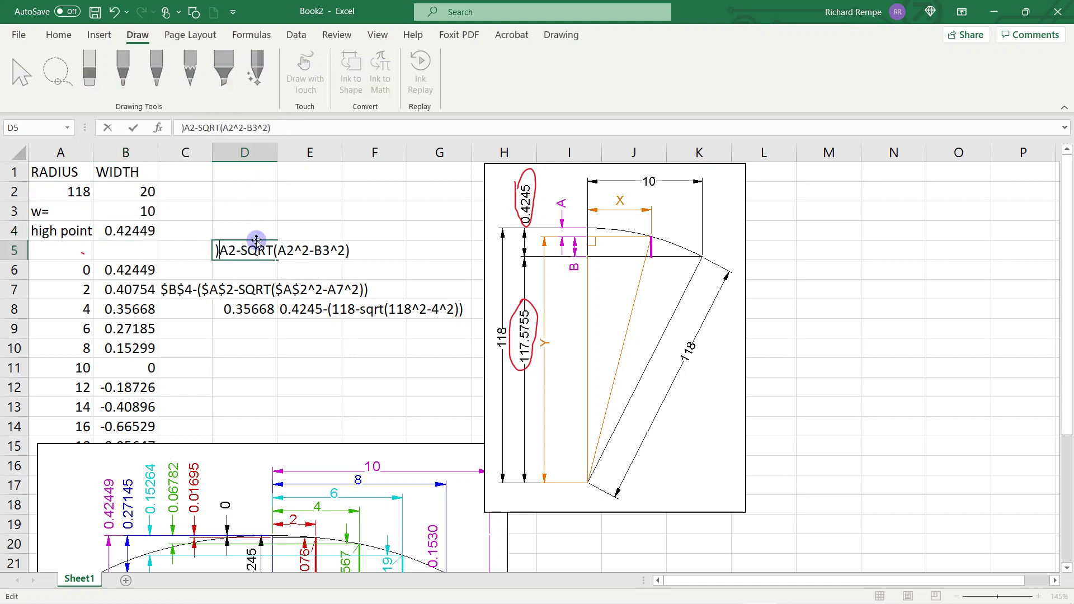
{"action": "key", "text": "BackSpace"}
{"action": "type", "text": "("}
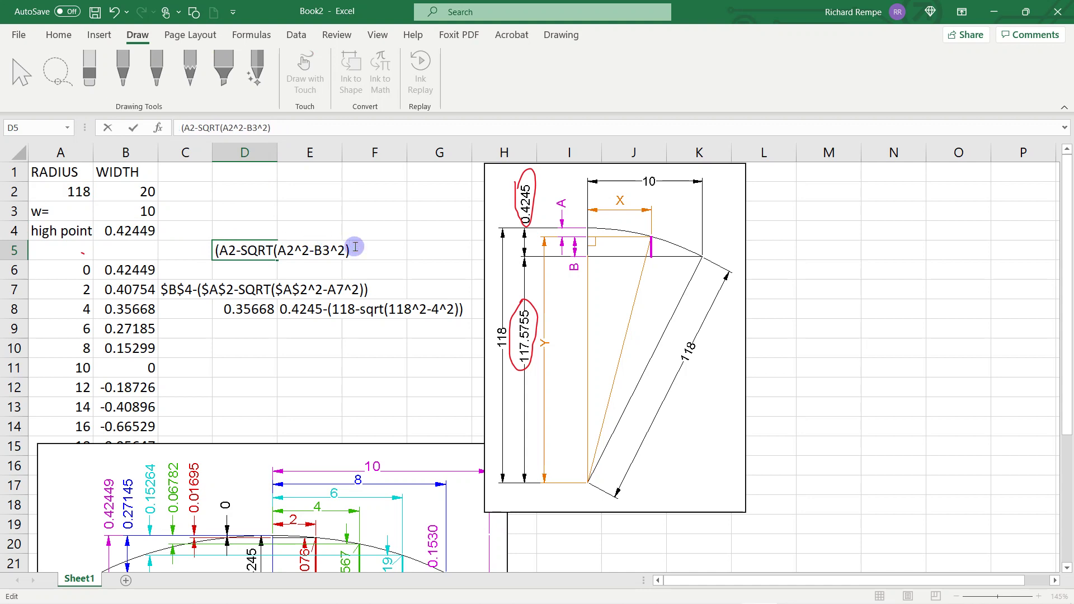
{"action": "key", "text": "Return"}
{"action": "type", "text": "\\"}
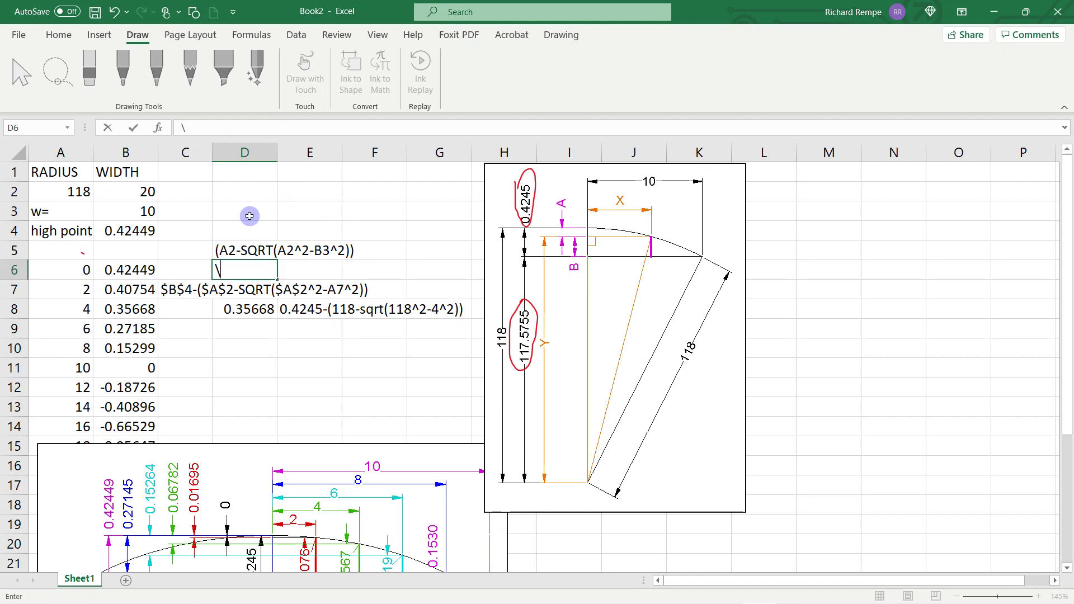
{"action": "key", "text": "Escape"}
{"action": "left_click", "coordinate": [235, 249]}
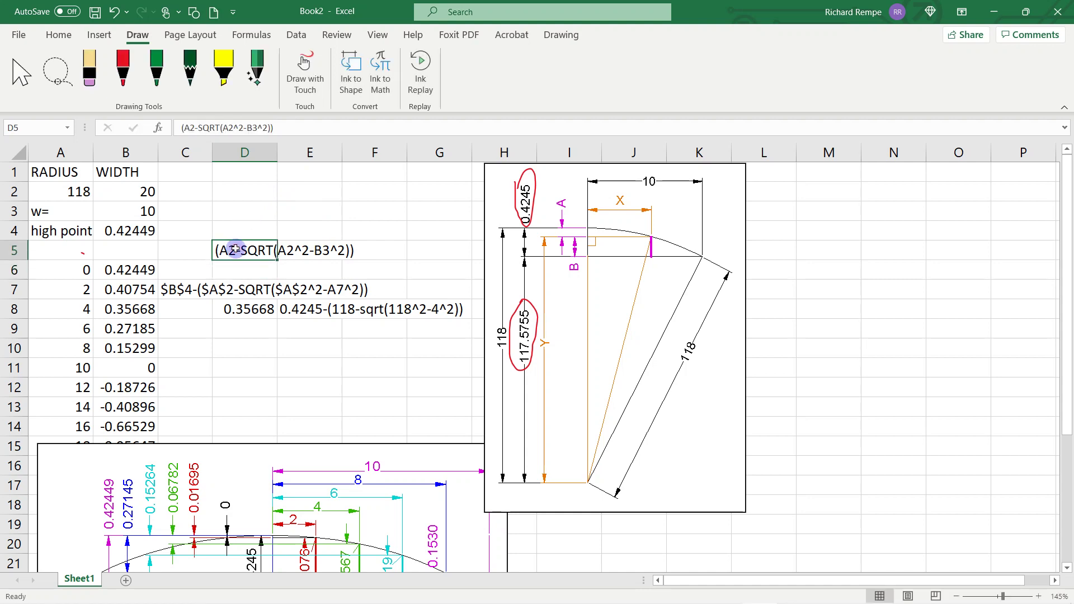
{"action": "left_click_drag", "start_coordinate": [179, 128], "coordinate": [308, 128]}
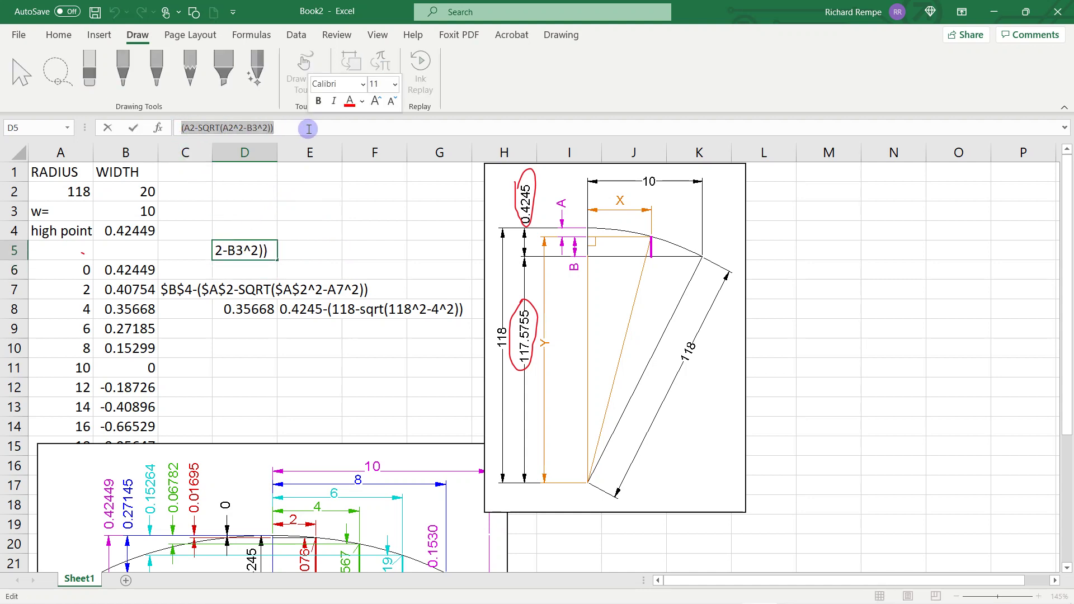
{"action": "key", "text": "Escape"}
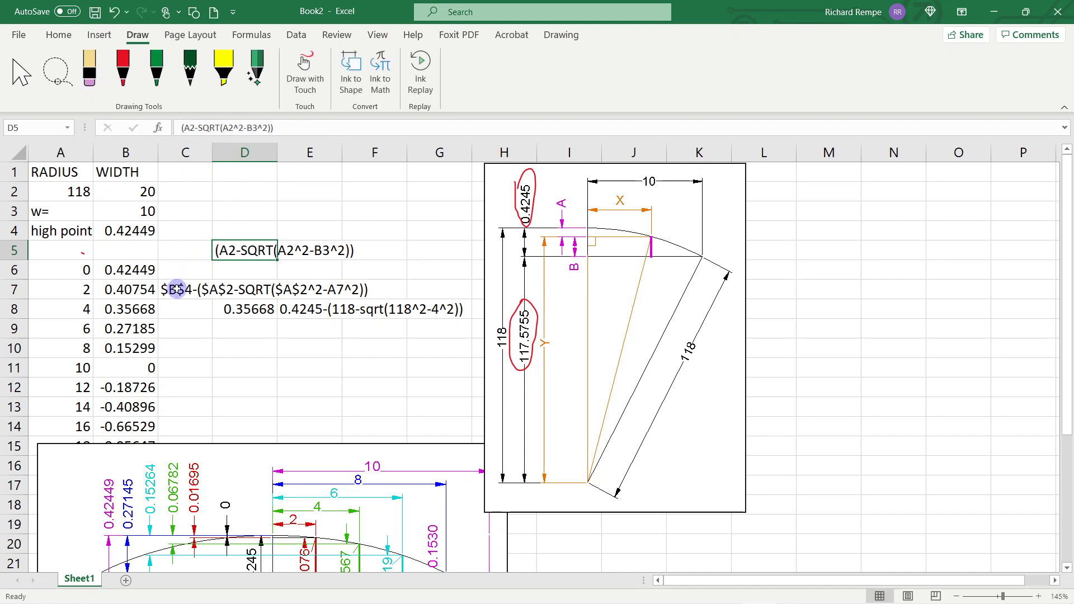
{"action": "left_click", "coordinate": [176, 289]}
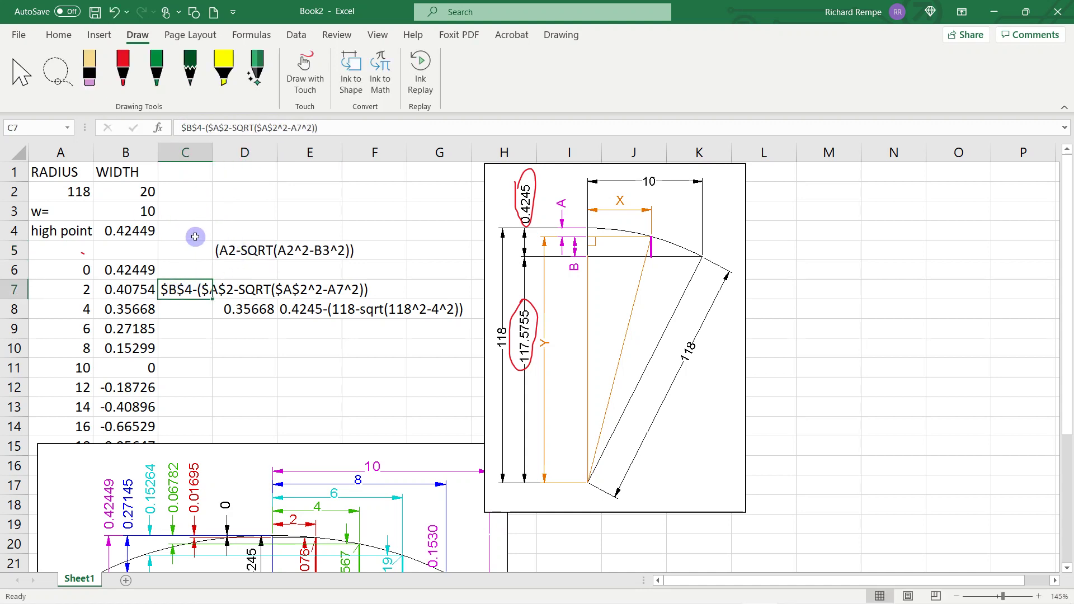
Step: Make both A2 references in the D5 formula text absolute as $A$2
{"action": "double_click", "coordinate": [234, 250]}
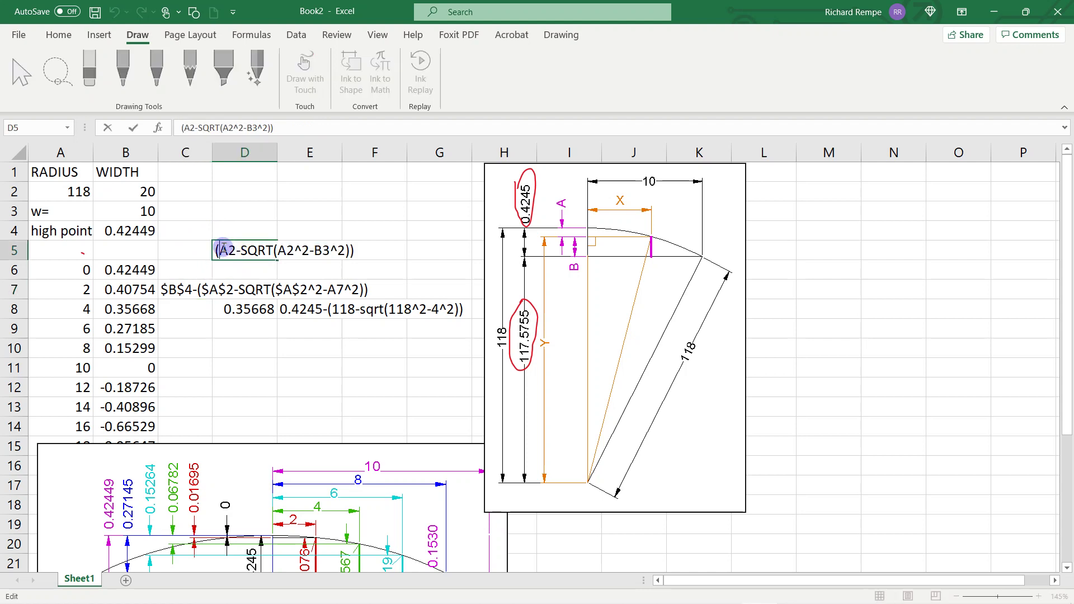
{"action": "type", "text": "$"}
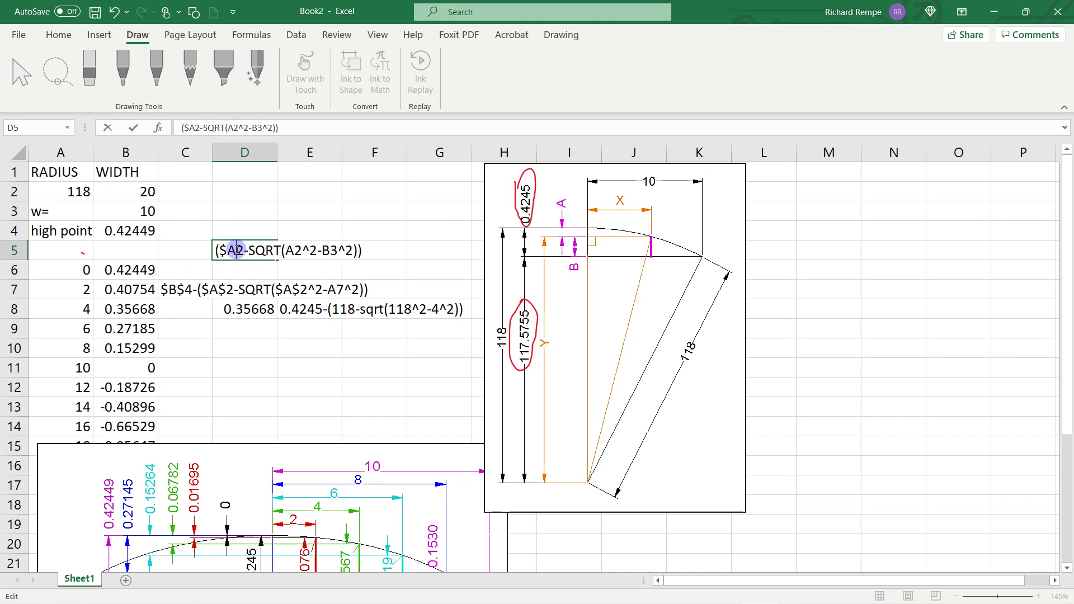
{"action": "left_click", "coordinate": [236, 250]}
{"action": "type", "text": "$"}
{"action": "left_click", "coordinate": [292, 250]}
{"action": "type", "text": "$"}
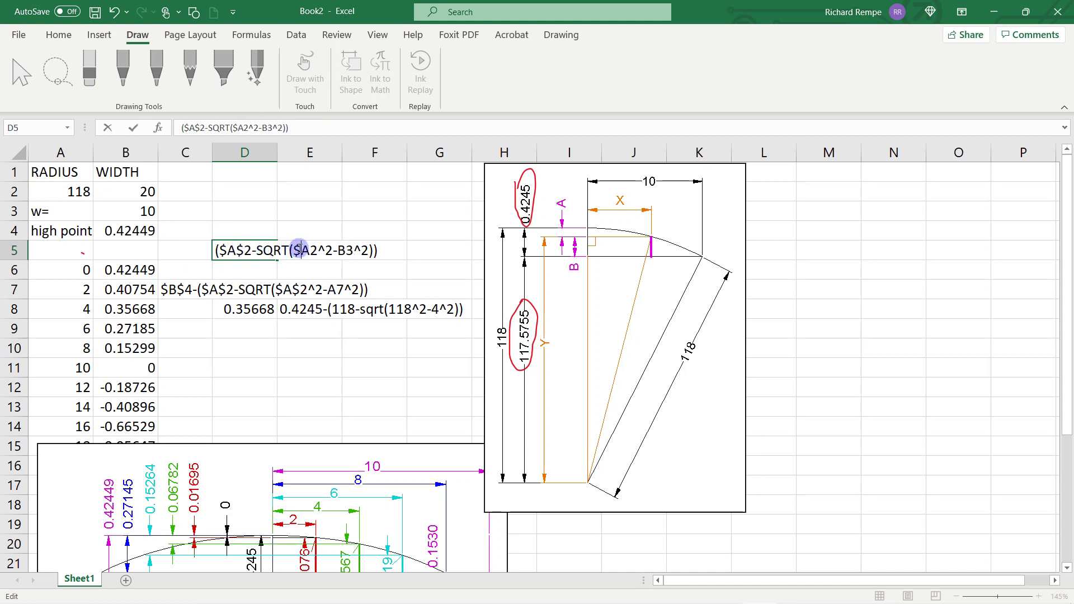
{"action": "left_click", "coordinate": [310, 250]}
{"action": "type", "text": "$"}
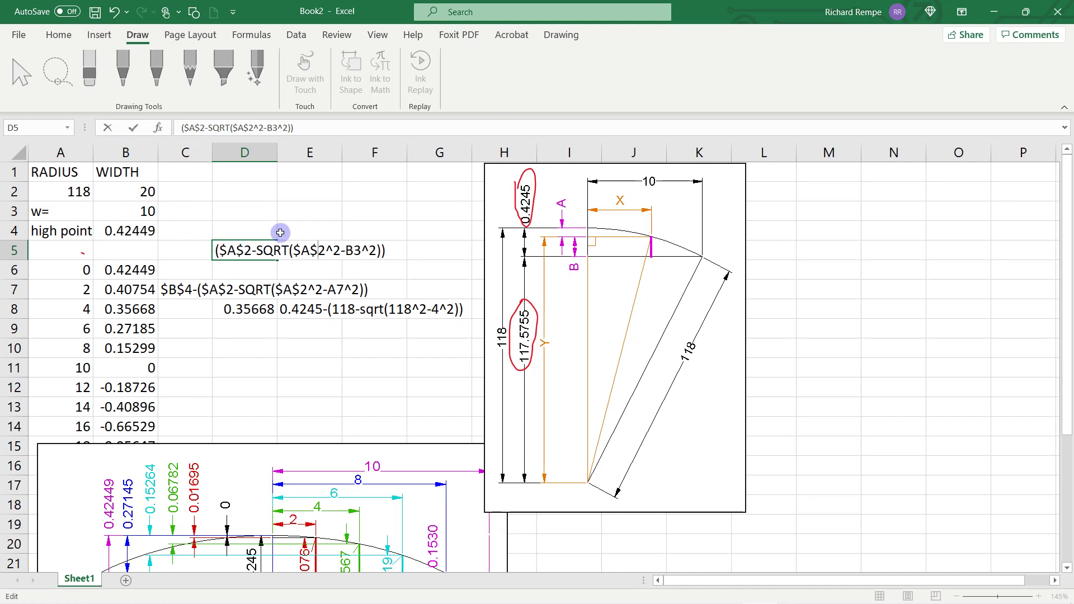
Step: Replace the B3^2 term in the D5 formula text with ($b$2^2), referencing the full width cell absolutely
{"action": "left_click", "coordinate": [348, 250]}
{"action": "type", "text": "$B$"}
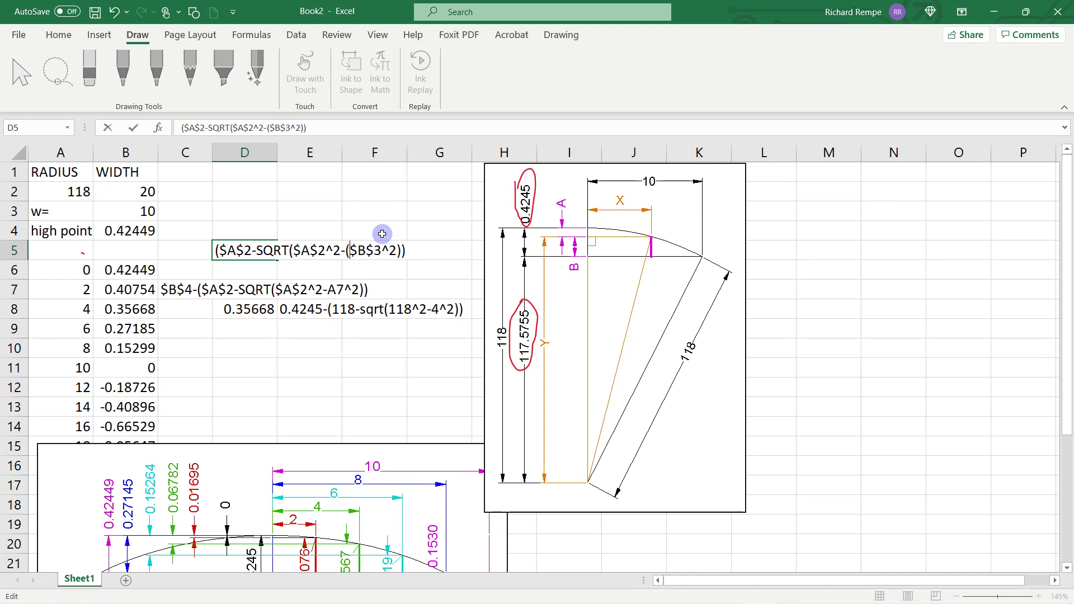
{"action": "key", "text": "Delete"}
{"action": "key", "text": "Delete"}
{"action": "key", "text": "Delete"}
{"action": "key", "text": "Delete"}
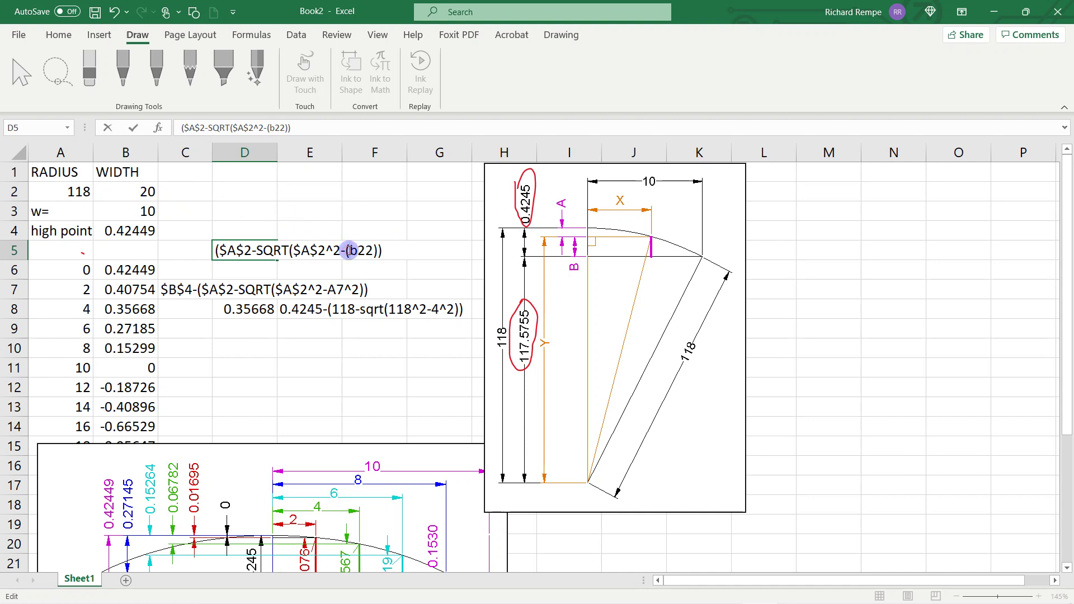
{"action": "type", "text": "$"}
{"action": "key", "text": "Right"}
{"action": "type", "text": "$"}
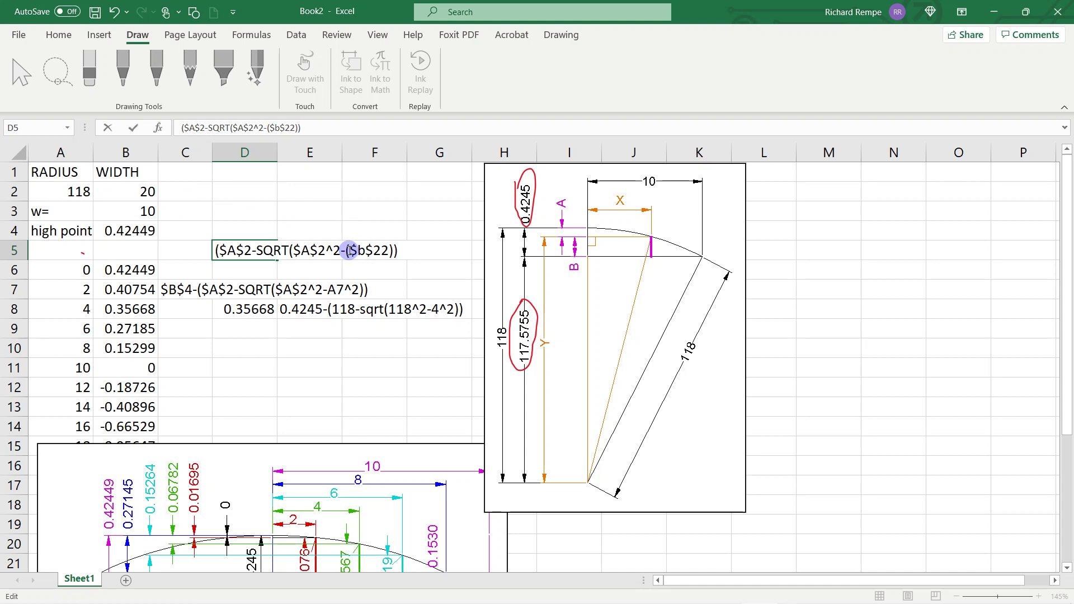
{"action": "left_click", "coordinate": [397, 248]}
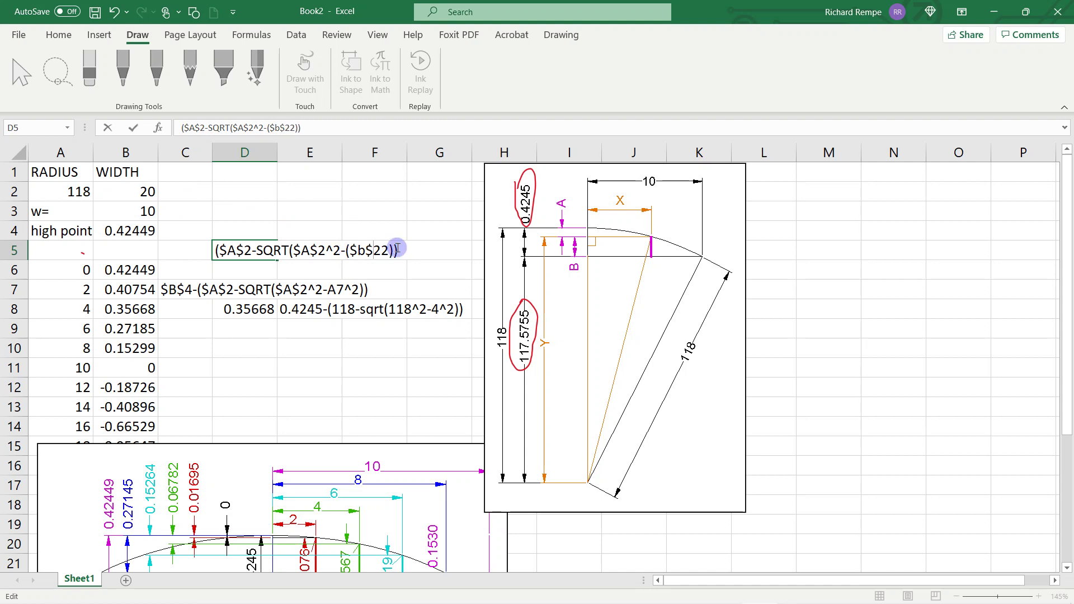
{"action": "double_click", "coordinate": [381, 250]}
{"action": "type", "text": "2^2"}
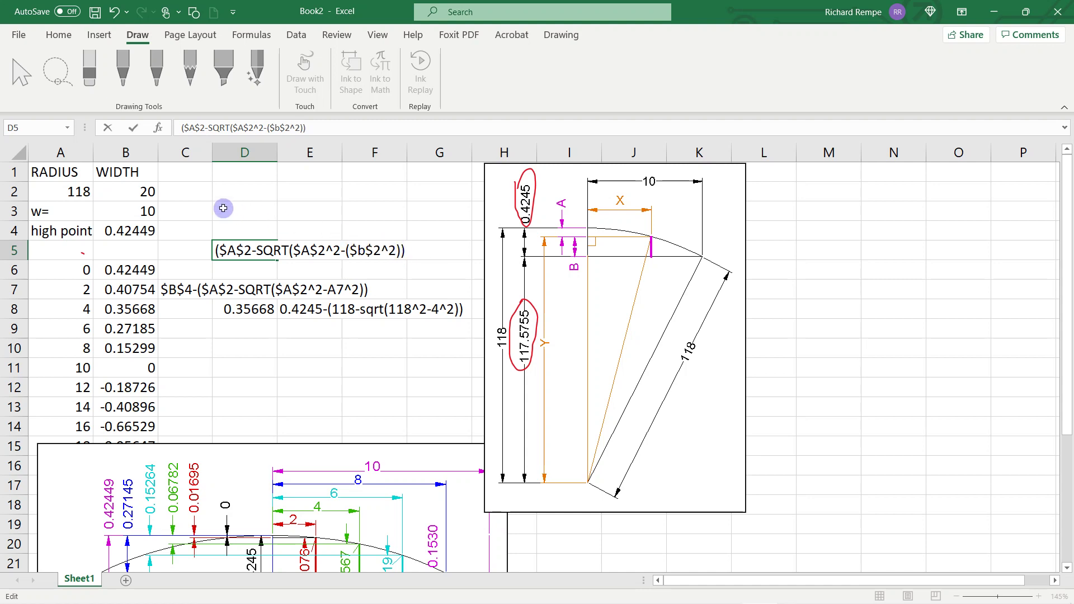
Step: Change the width term in D5 to (($b$2/2)^2) and copy the whole expression, discarding the cell edit
{"action": "left_click", "coordinate": [350, 250]}
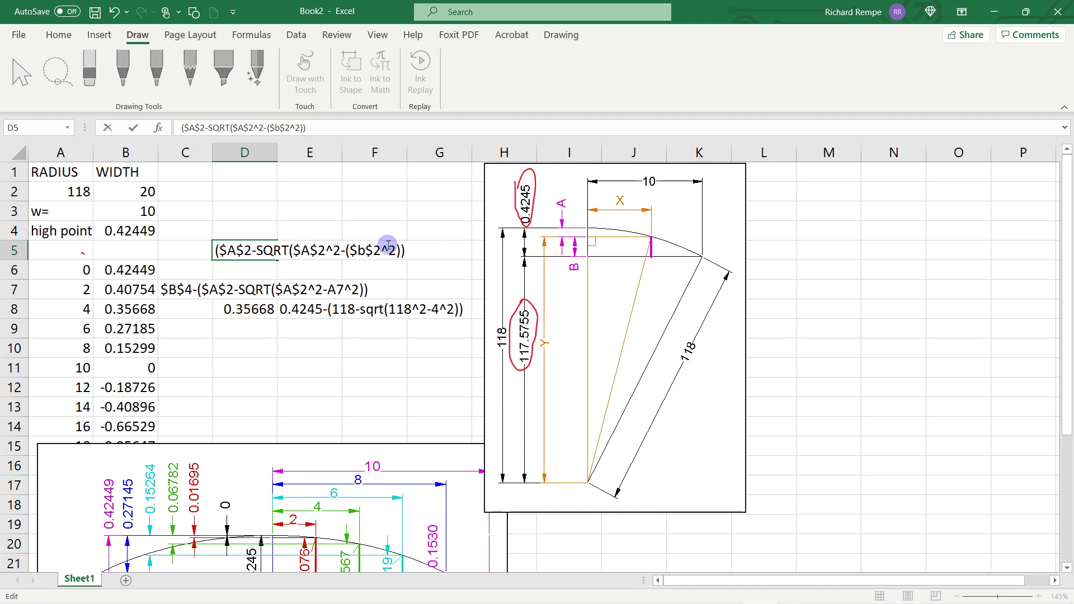
{"action": "type", "text": "("}
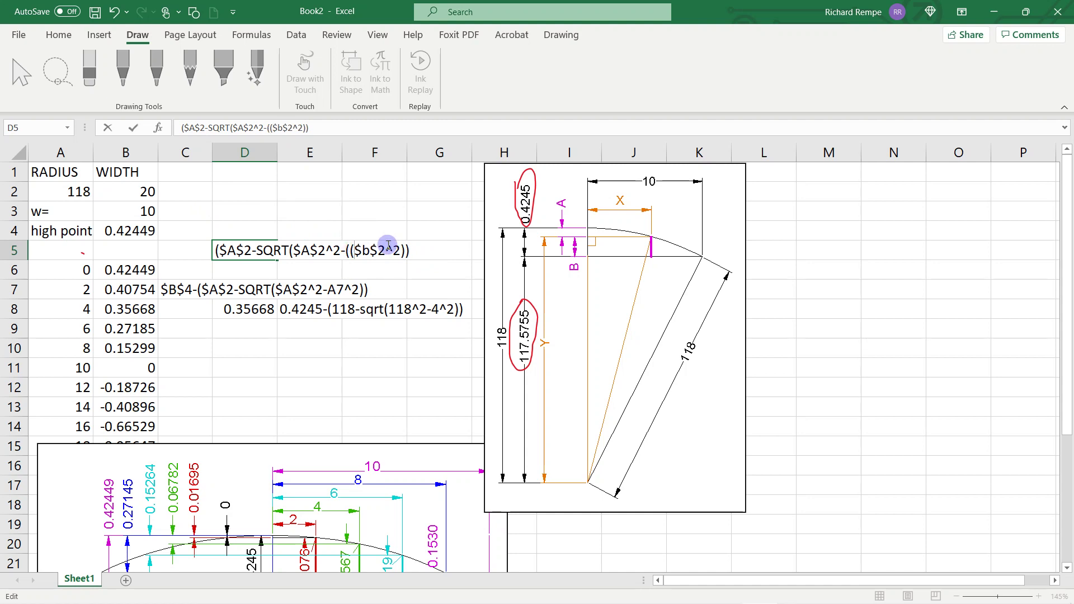
{"action": "left_click", "coordinate": [384, 250]}
{"action": "type", "text": "/2)"}
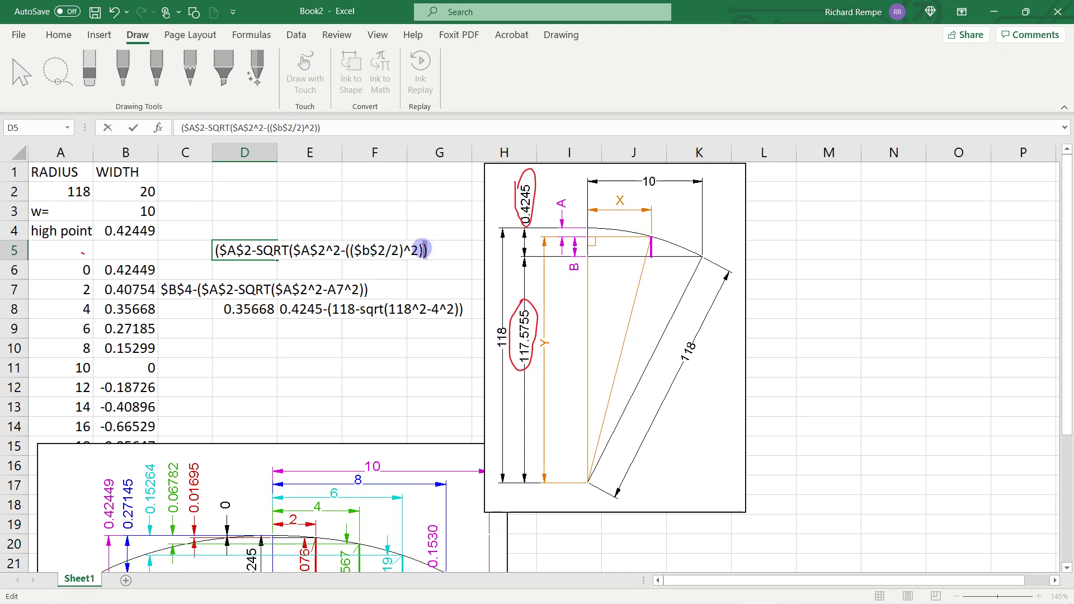
{"action": "left_click_drag", "start_coordinate": [424, 250], "coordinate": [207, 248]}
{"action": "key", "text": "ctrl+c"}
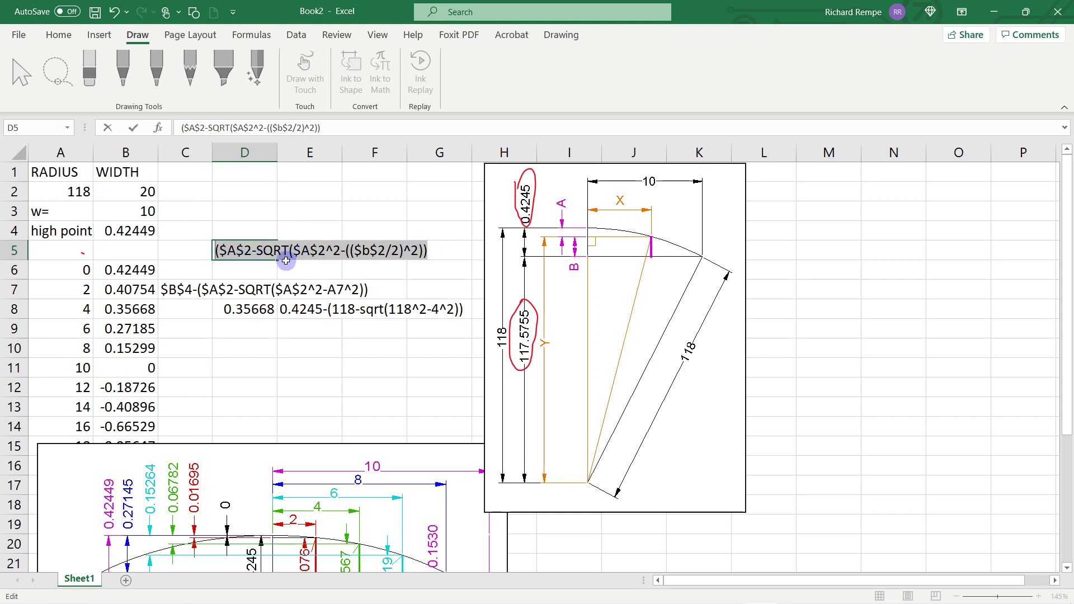
{"action": "key", "text": "Escape"}
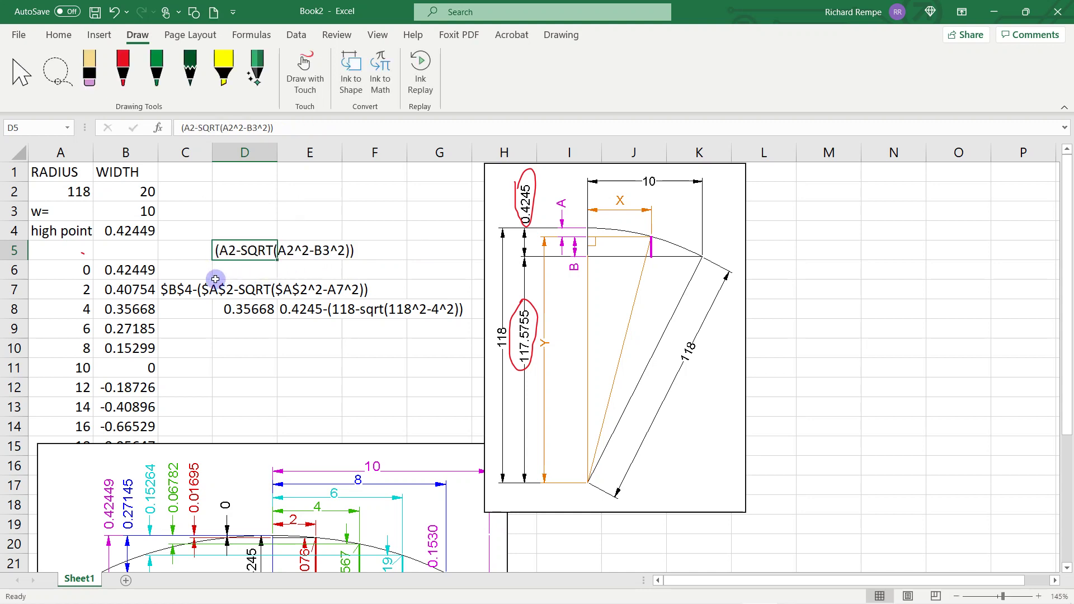
Step: Substitute the copied expression for $B$4 in the C7 formula text and copy the combined formula, discarding the cell edit
{"action": "left_click", "coordinate": [182, 290]}
{"action": "double_click", "coordinate": [184, 290]}
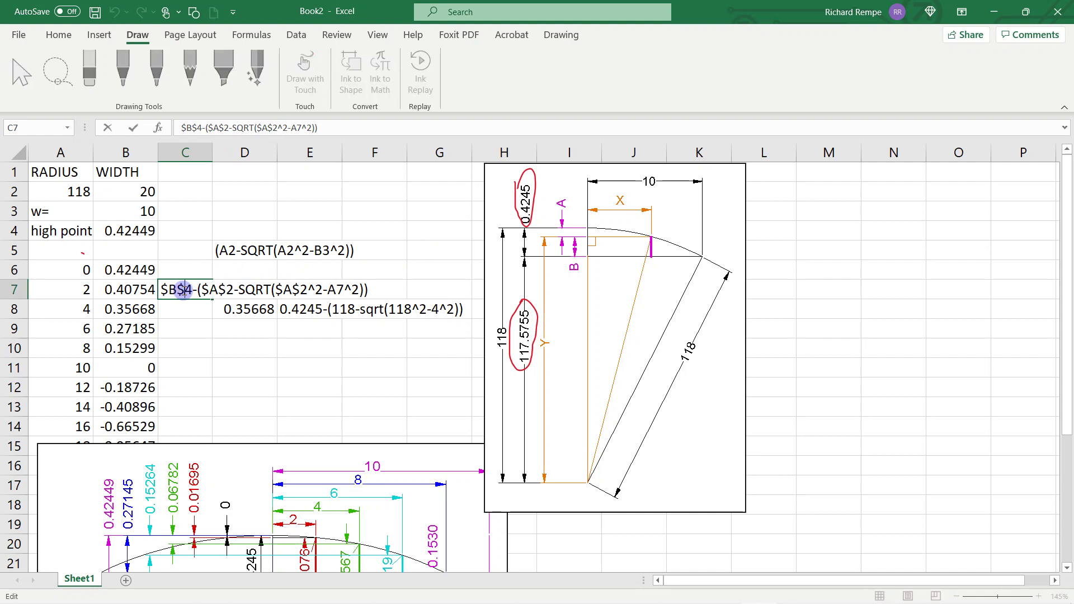
{"action": "double_click", "coordinate": [186, 289]}
{"action": "key", "text": "ctrl+v"}
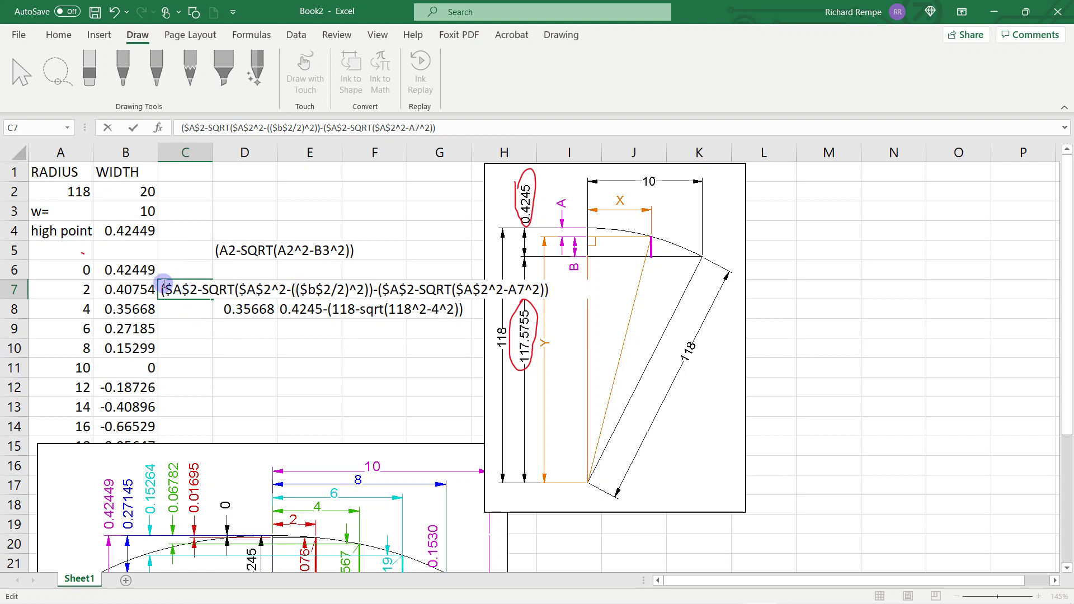
{"action": "left_click_drag", "start_coordinate": [161, 288], "coordinate": [561, 280]}
{"action": "key", "text": "Escape"}
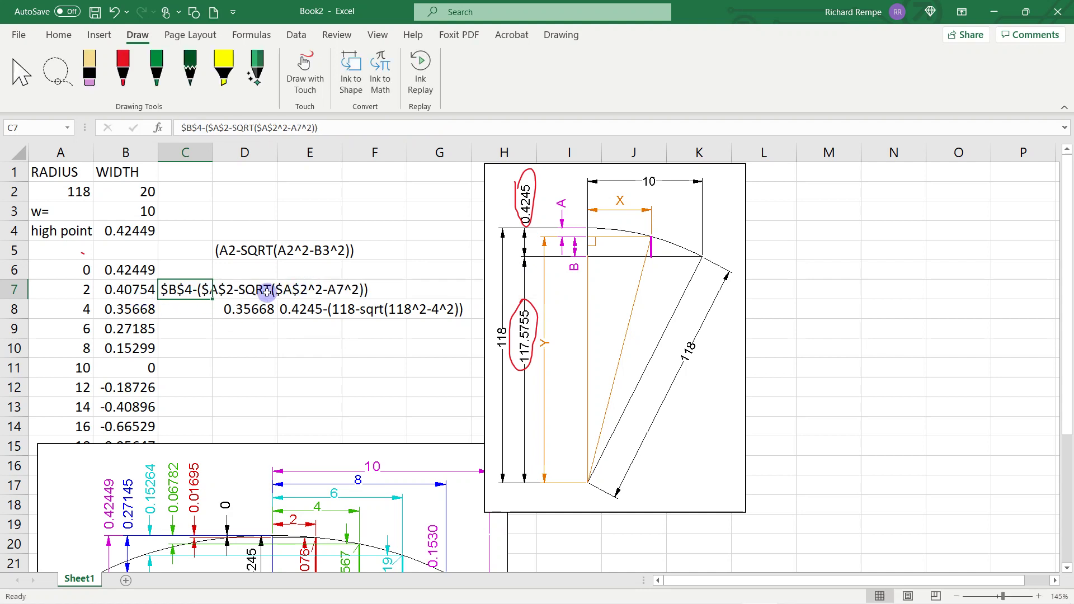
Step: Replace the B7 formula with the copied combined formula and accept the suggested correction: =($A$2-SQRT($A$2^2-(($B$2/2)^2))-($A$2-SQRT($A$2^2-A7^2)))
{"action": "left_click", "coordinate": [115, 291]}
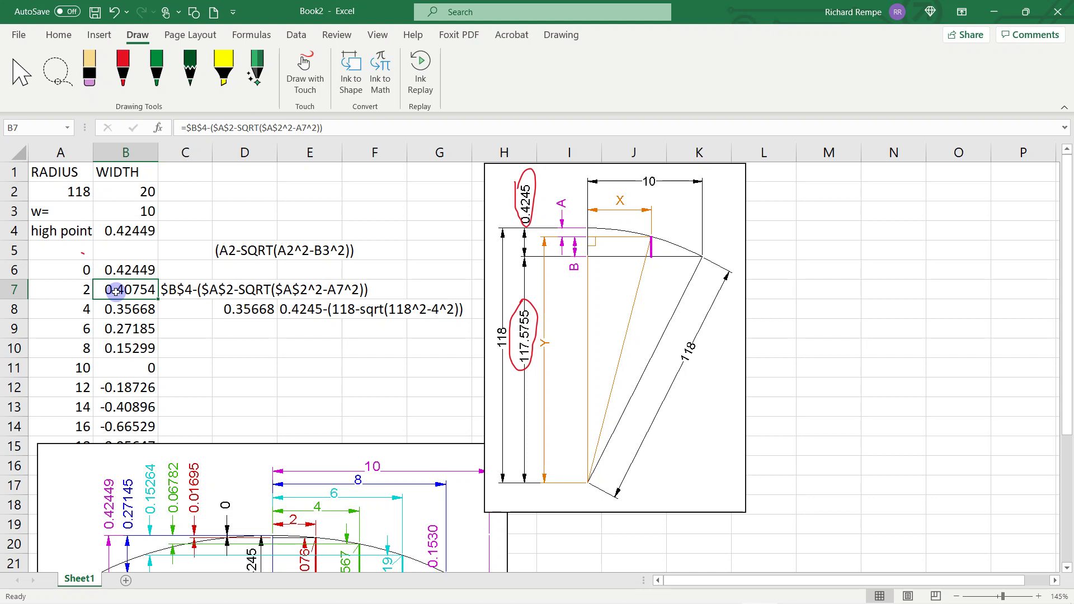
{"action": "double_click", "coordinate": [115, 292]}
{"action": "key", "text": "ctrl+v"}
{"action": "key", "text": "Return"}
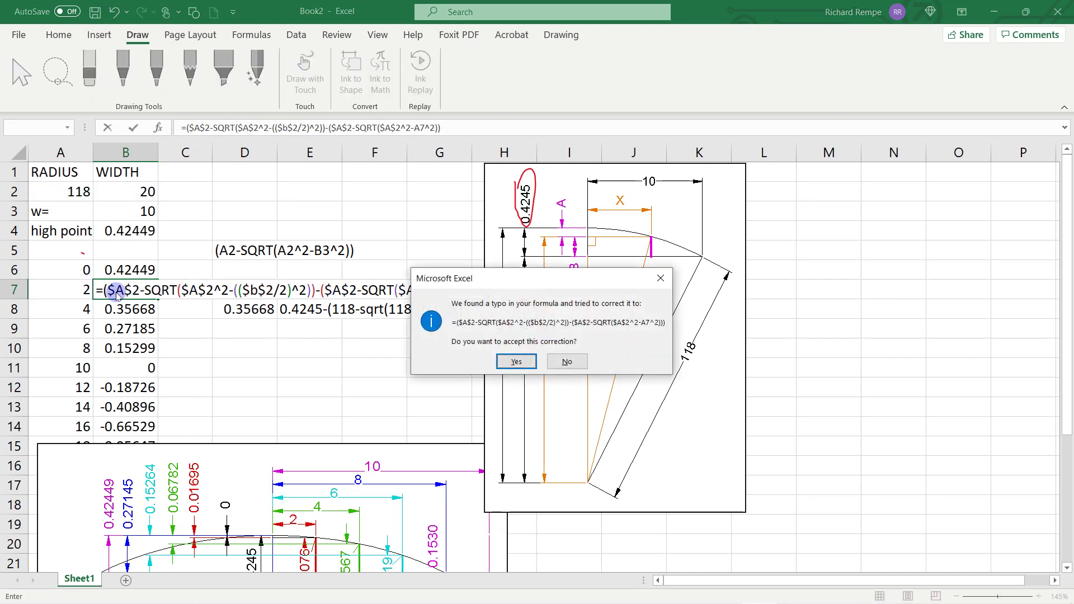
{"action": "left_click", "coordinate": [525, 360]}
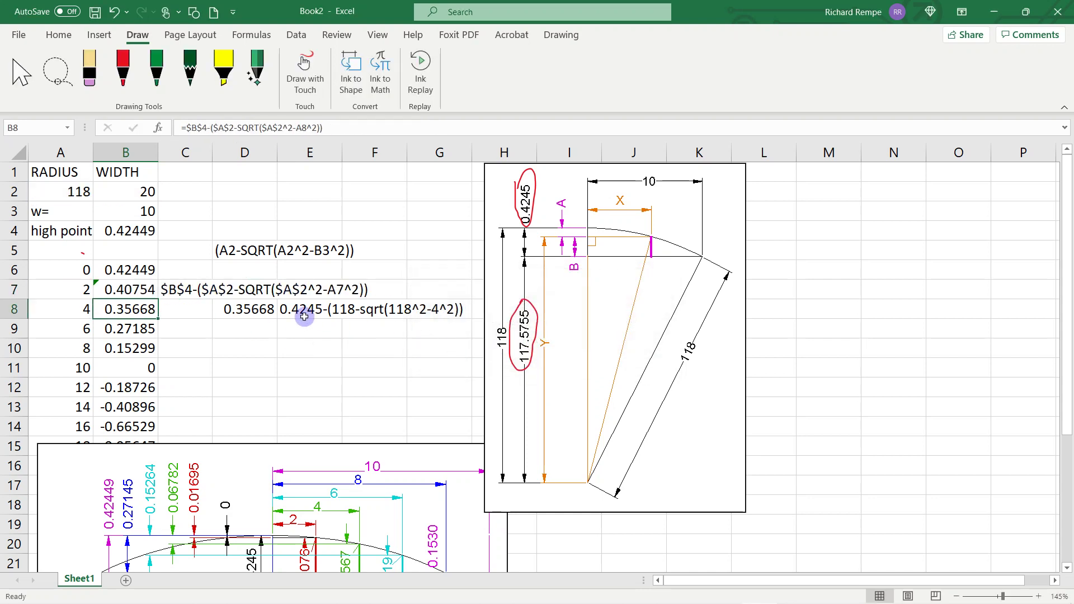
Step: Fill the combined formula from B7 down through B14 and up into B6
{"action": "left_click", "coordinate": [146, 292]}
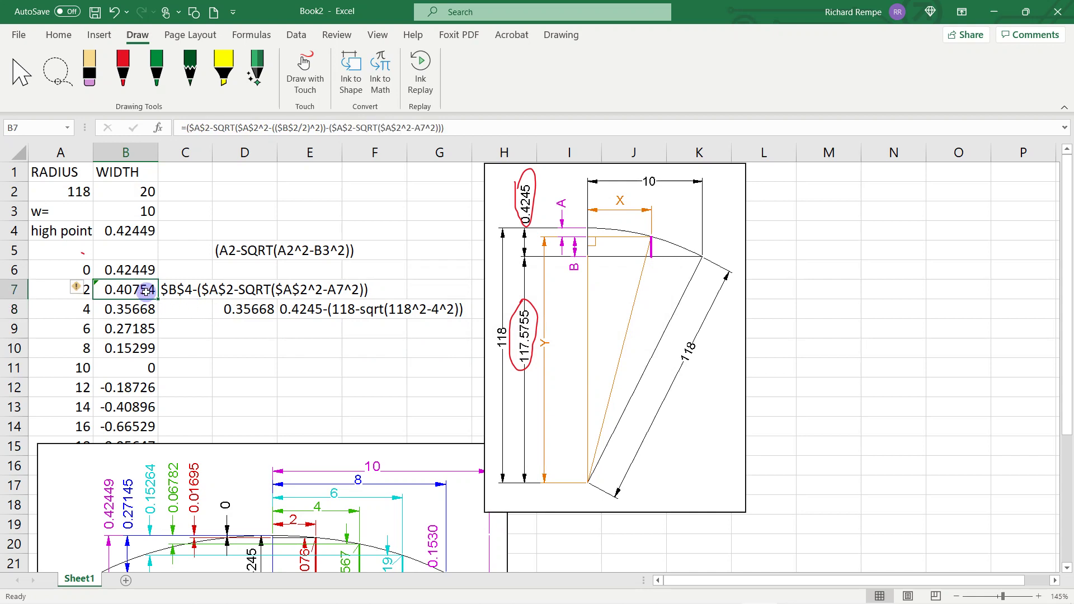
{"action": "left_click_drag", "start_coordinate": [158, 300], "coordinate": [160, 431]}
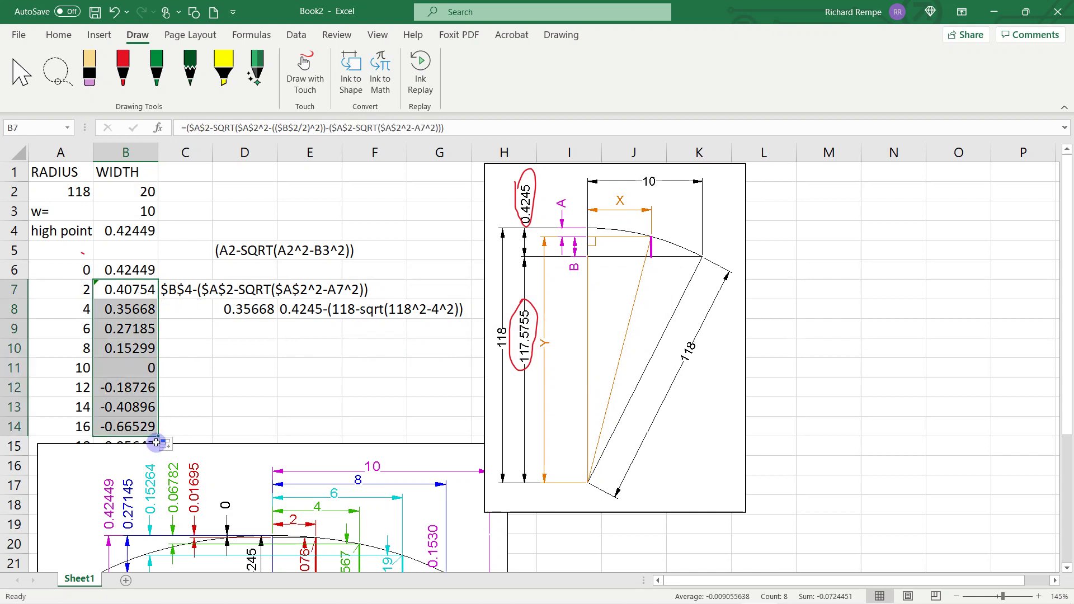
{"action": "left_click", "coordinate": [155, 284]}
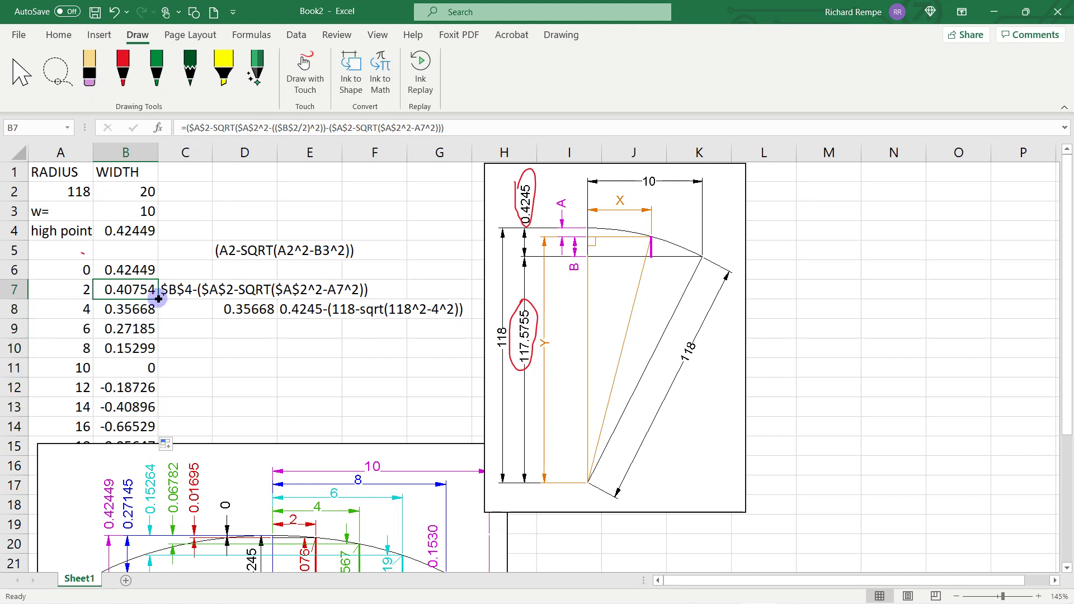
{"action": "left_click_drag", "start_coordinate": [158, 299], "coordinate": [158, 280]}
Step: Clear the helper entries in A3:B4 and the formula notes in C4:G10
{"action": "left_click", "coordinate": [212, 266]}
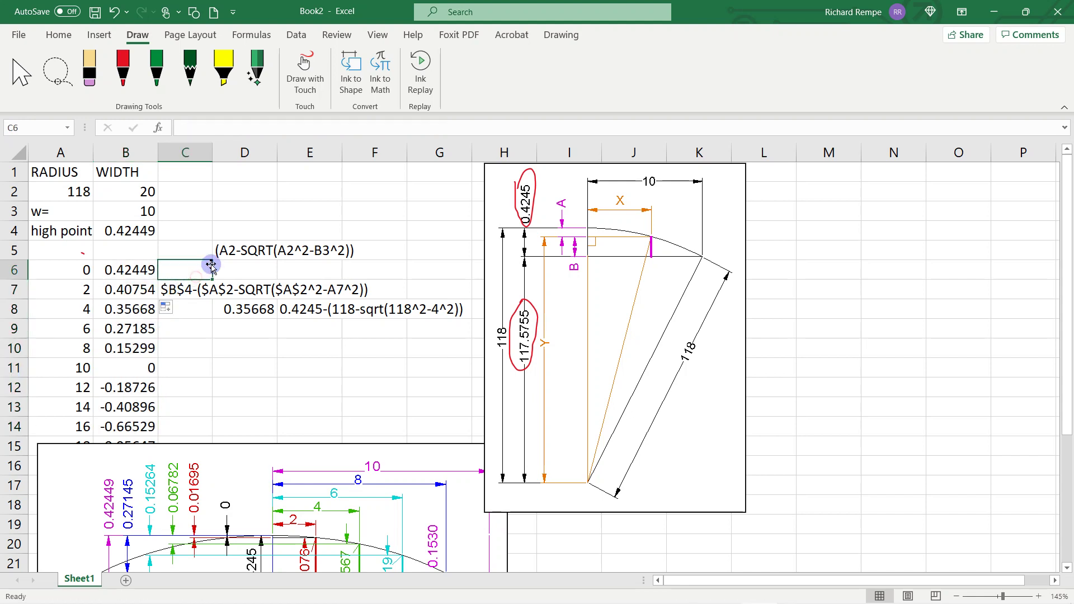
{"action": "left_click_drag", "start_coordinate": [67, 208], "coordinate": [405, 341]}
{"action": "key", "text": "Delete"}
{"action": "key", "text": "Delete"}
Step: Move the embedded arc diagram off the table's last rows to the area right of column B, starting around C7
{"action": "scroll", "coordinate": [263, 329], "scroll_direction": "down", "scroll_amount": 1}
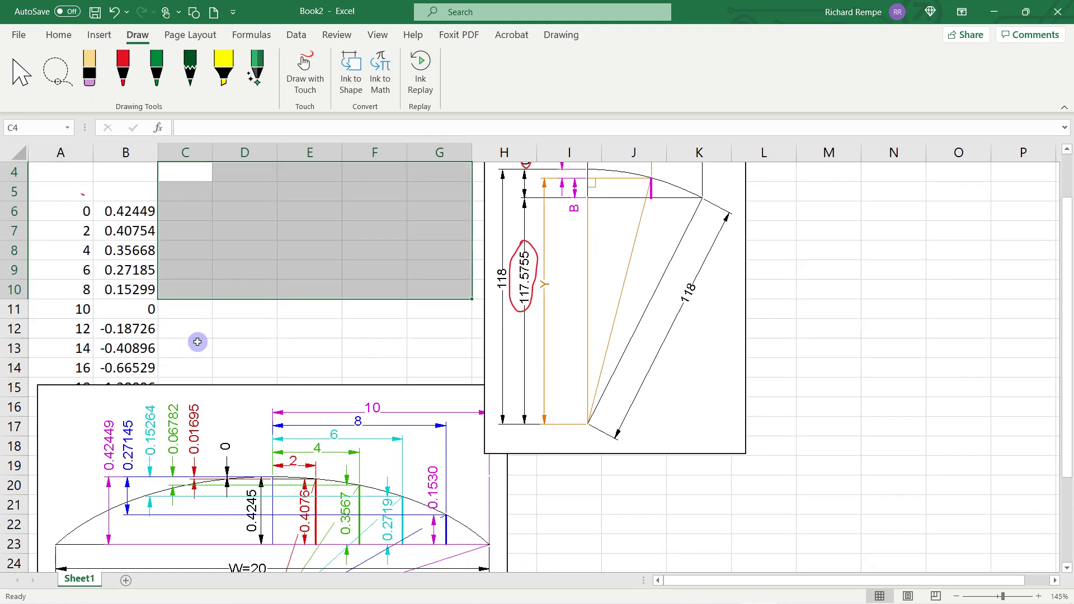
{"action": "left_click", "coordinate": [195, 424]}
{"action": "left_click", "coordinate": [203, 289]}
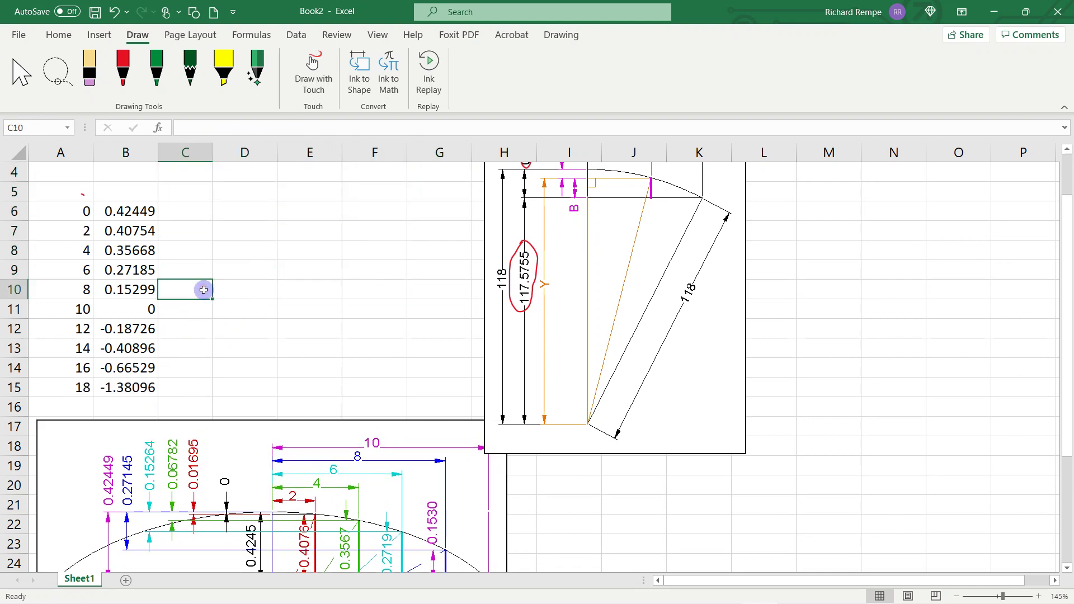
{"action": "scroll", "coordinate": [204, 289], "scroll_direction": "up", "scroll_amount": 1}
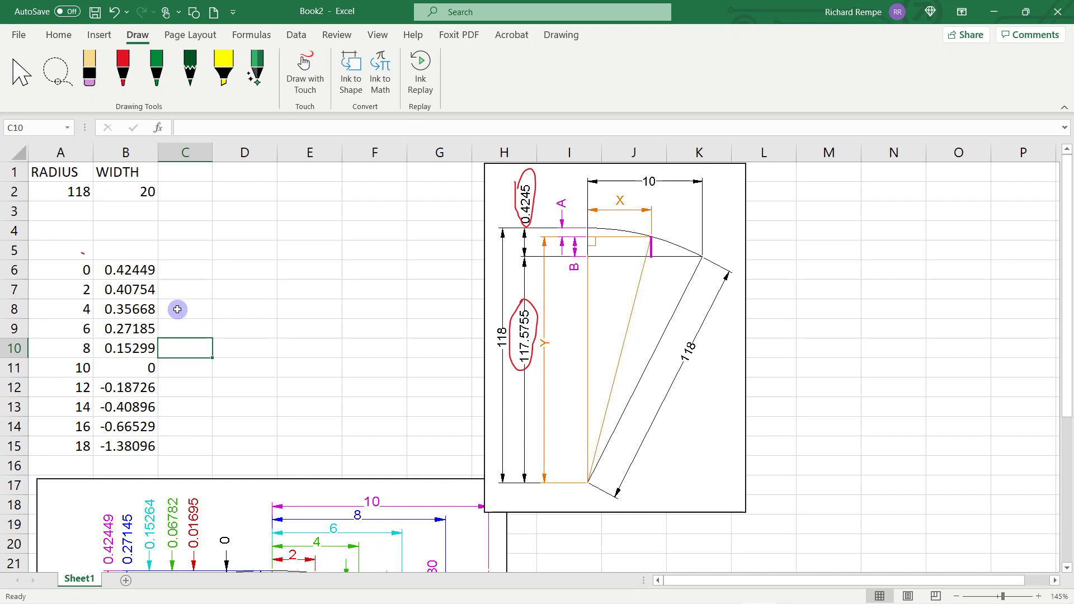
{"action": "scroll", "coordinate": [185, 310], "scroll_direction": "down", "scroll_amount": 1}
{"action": "mouse_move", "coordinate": [233, 422]}
{"action": "left_mouse_down"}
{"action": "mouse_move", "coordinate": [412, 270]}
{"action": "mouse_move", "coordinate": [395, 223]}
{"action": "left_mouse_up"}
{"action": "scroll", "coordinate": [223, 269], "scroll_direction": "up", "scroll_amount": 1}
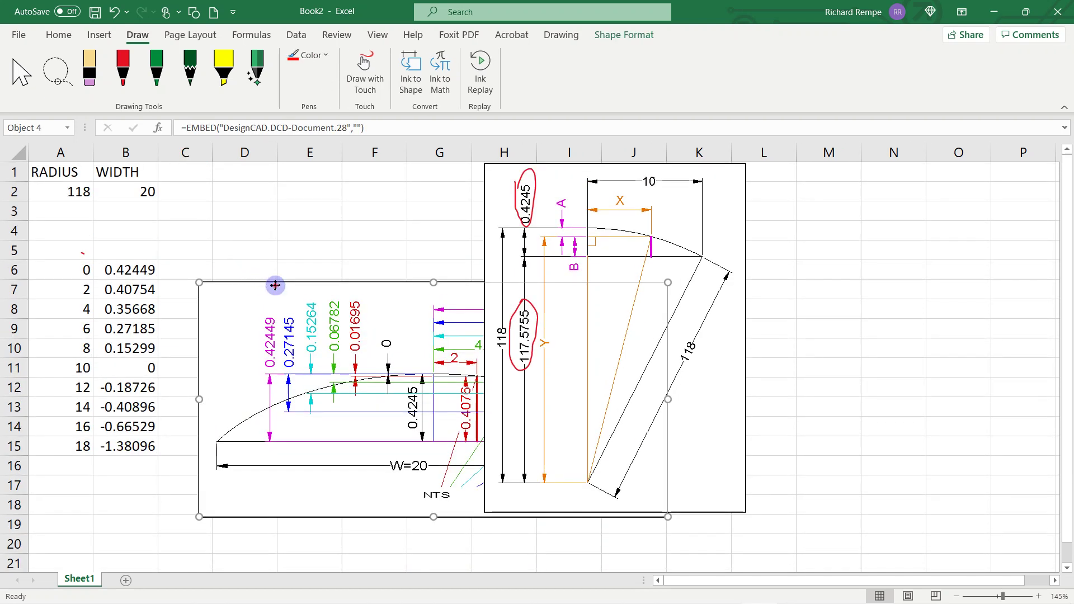
Step: Shift the arc diagram up slightly and delete the two red ink circles around the 0.4245 and 117.5755 dimensions
{"action": "left_click_drag", "start_coordinate": [274, 283], "coordinate": [280, 254]}
{"action": "left_click_drag", "start_coordinate": [528, 221], "coordinate": [710, 232]}
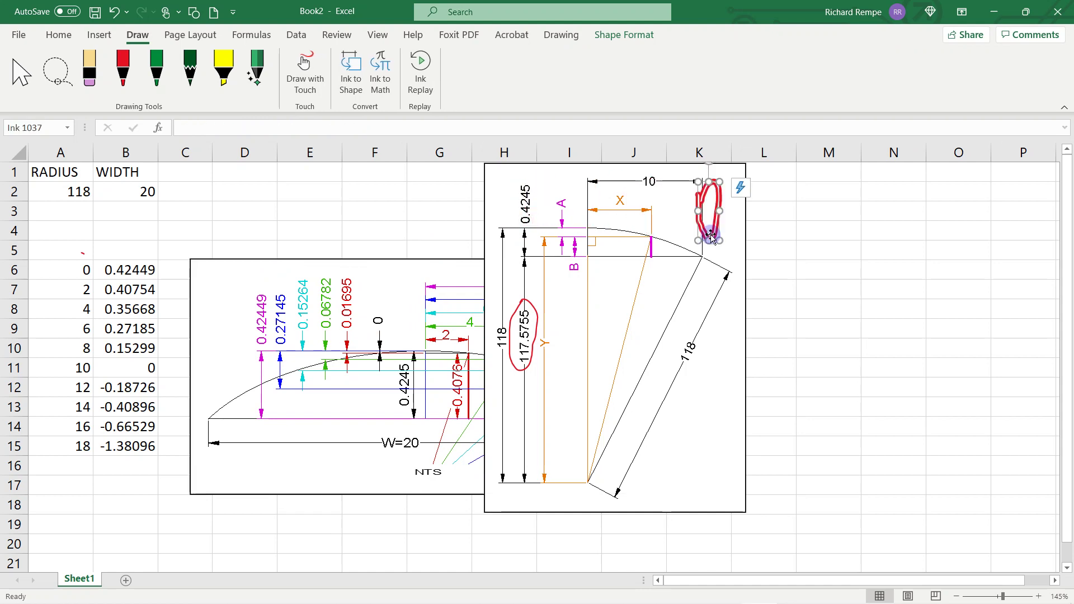
{"action": "key", "text": "Delete"}
{"action": "left_click", "coordinate": [538, 316]}
{"action": "key", "text": "Delete"}
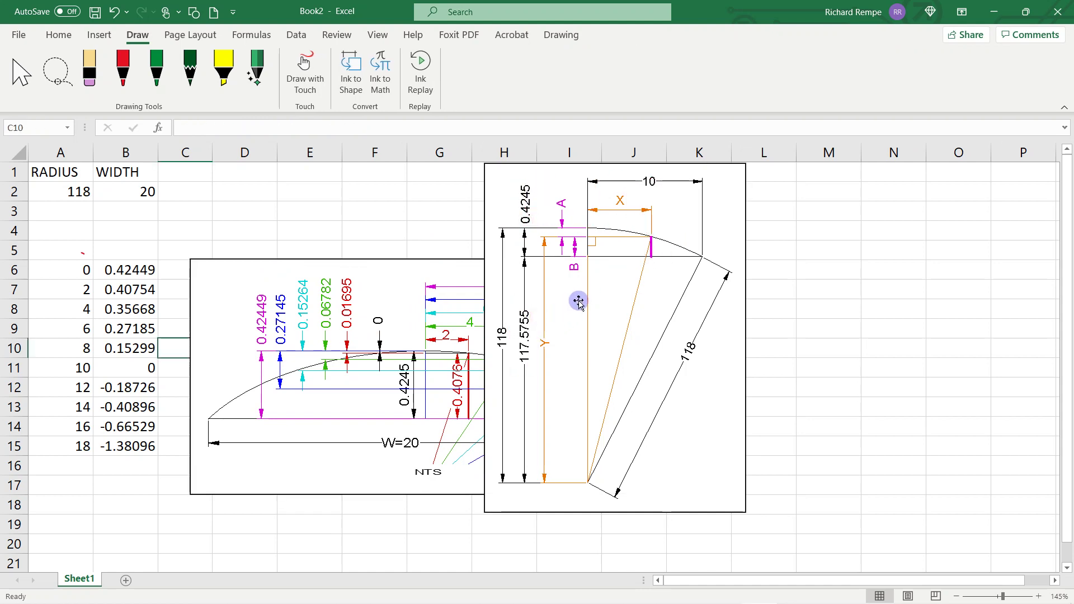
Step: Arrange the two embedded diagrams side by side, with the arc diagram starting at C7 and the radius triangle diagram directly right of it
{"action": "left_click_drag", "start_coordinate": [576, 300], "coordinate": [752, 299]}
{"action": "key", "text": "Escape"}
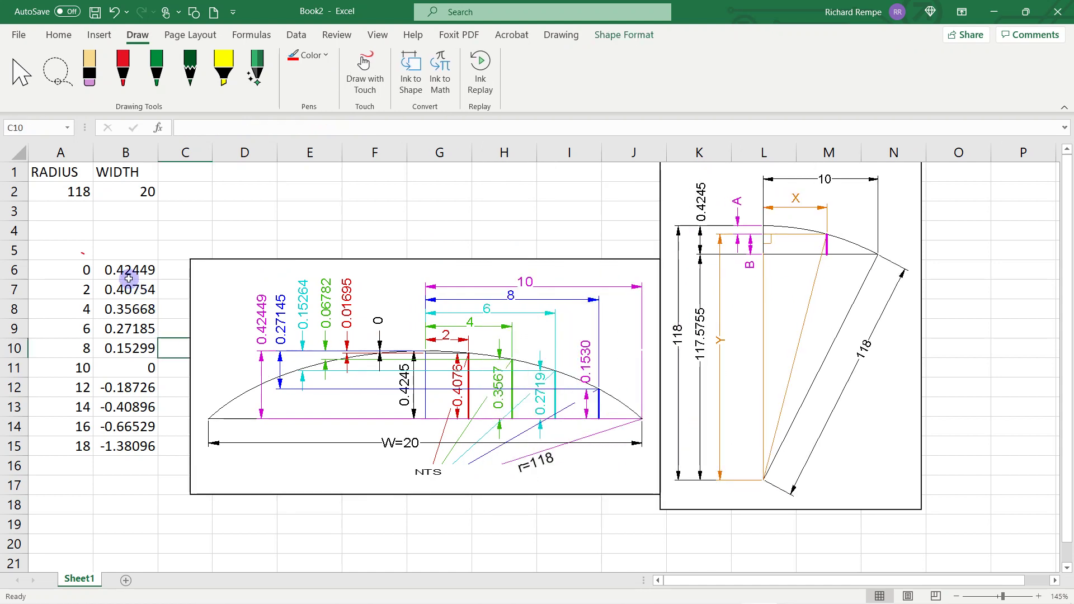
{"action": "left_click", "coordinate": [114, 271]}
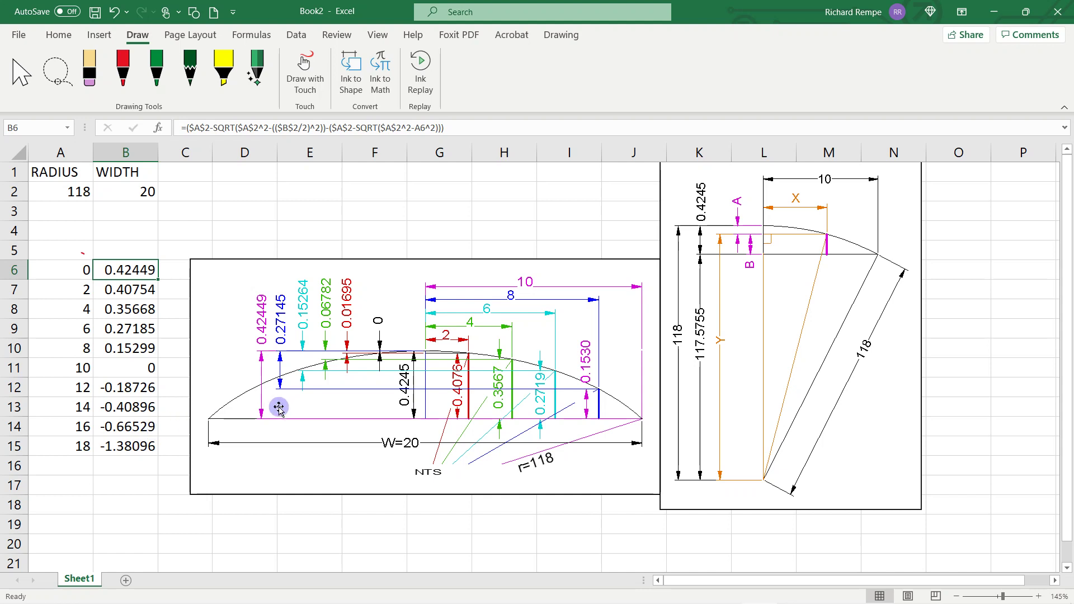
{"action": "mouse_move", "coordinate": [502, 285]}
{"action": "left_mouse_down"}
{"action": "mouse_move", "coordinate": [492, 313]}
{"action": "mouse_move", "coordinate": [476, 310]}
{"action": "left_mouse_up"}
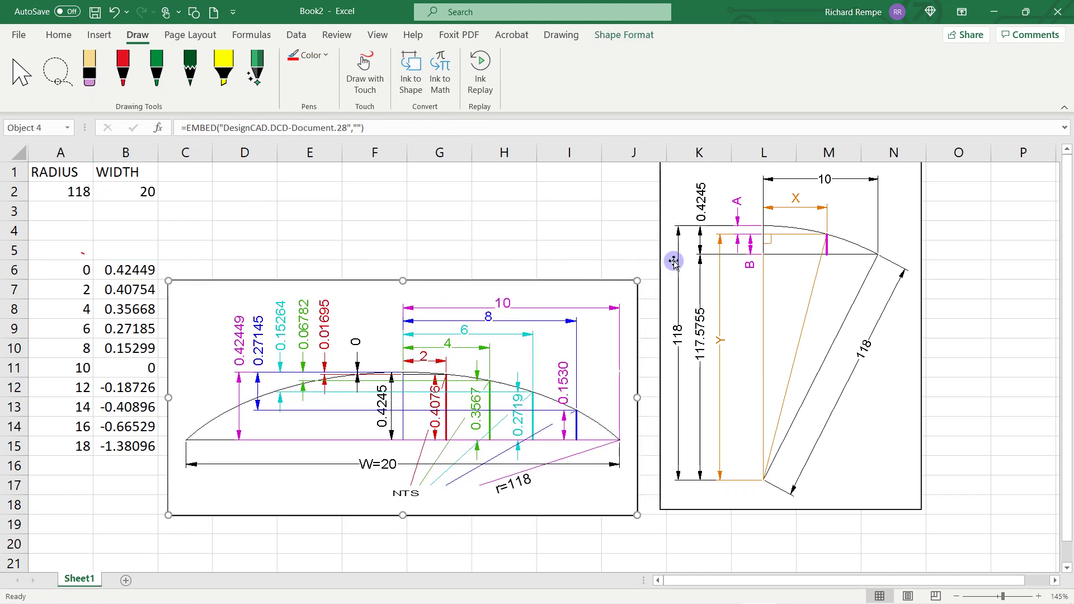
{"action": "left_click_drag", "start_coordinate": [673, 261], "coordinate": [653, 268]}
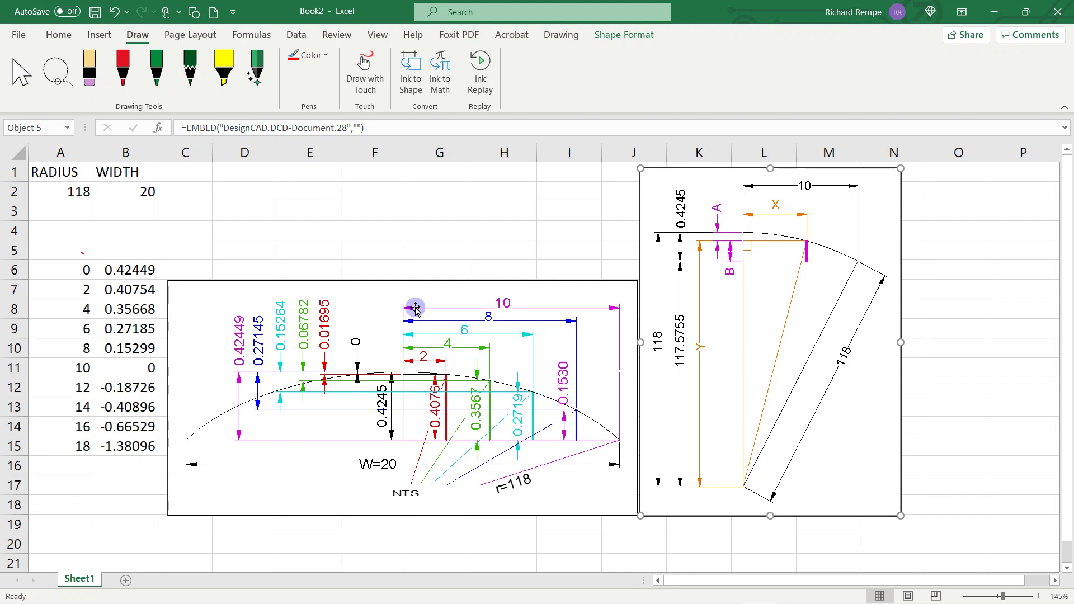
{"action": "key", "text": "Escape"}
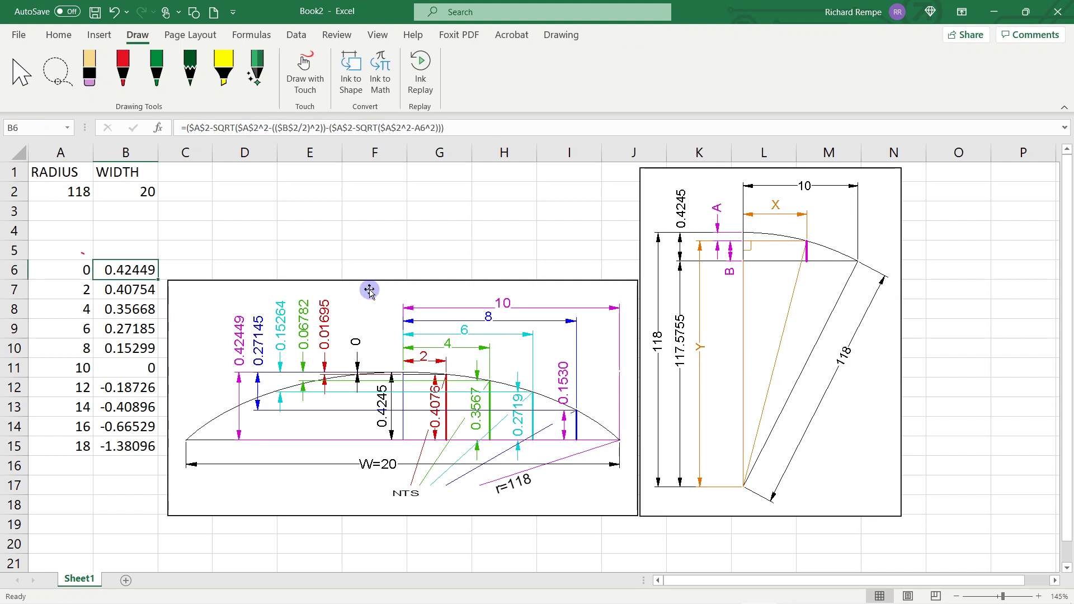
{"action": "left_click", "coordinate": [302, 235]}
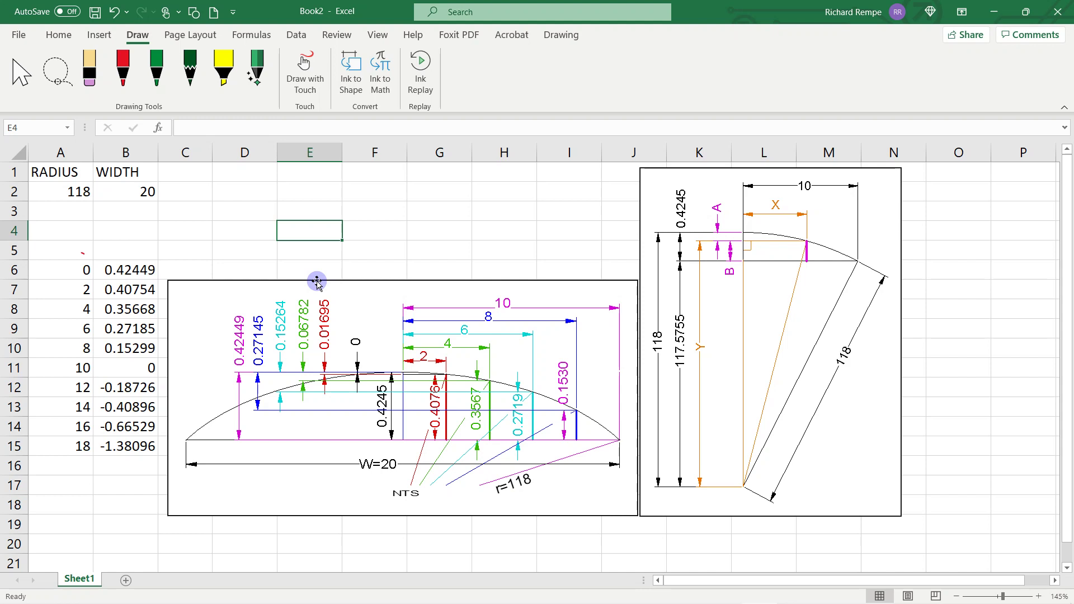
{"action": "left_click", "coordinate": [139, 228]}
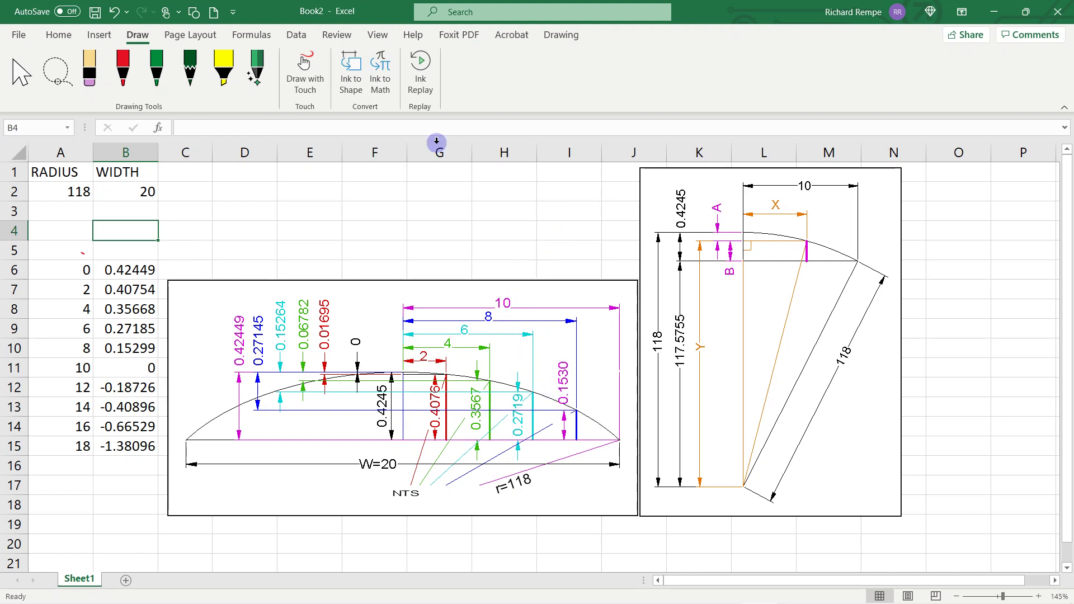
Step: Sketch a small red arc with a base line, side lines and vertical offset strokes above it in the blank cells around F2:H5
{"action": "left_click", "coordinate": [118, 68]}
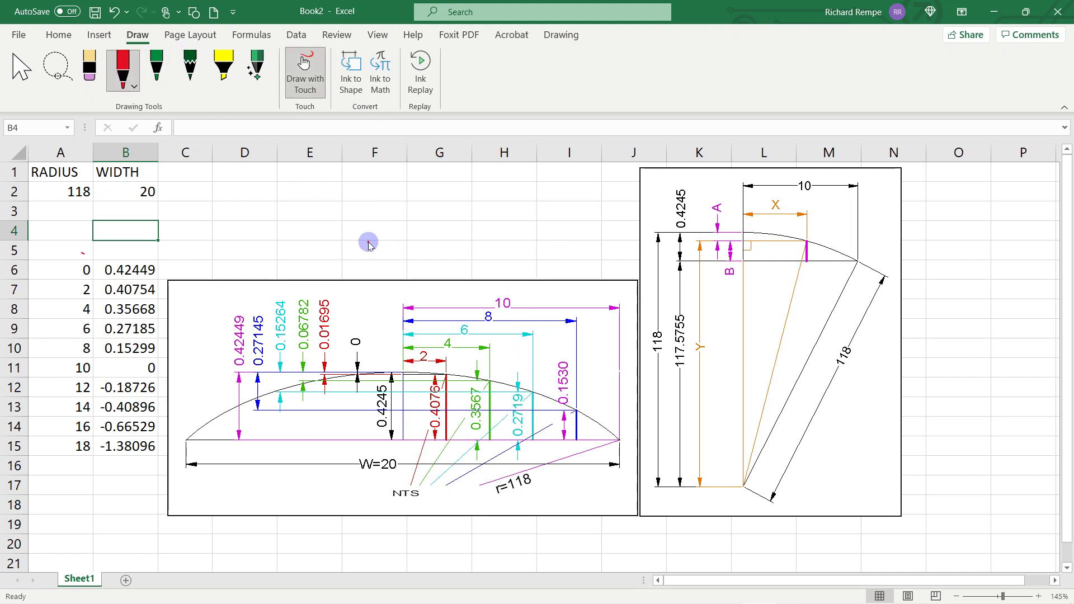
{"action": "mouse_move", "coordinate": [368, 242]}
{"action": "left_mouse_down"}
{"action": "mouse_move", "coordinate": [433, 203]}
{"action": "mouse_move", "coordinate": [485, 211]}
{"action": "mouse_move", "coordinate": [512, 245]}
{"action": "mouse_move", "coordinate": [511, 193]}
{"action": "mouse_move", "coordinate": [511, 232]}
{"action": "mouse_move", "coordinate": [491, 212]}
{"action": "left_mouse_up"}
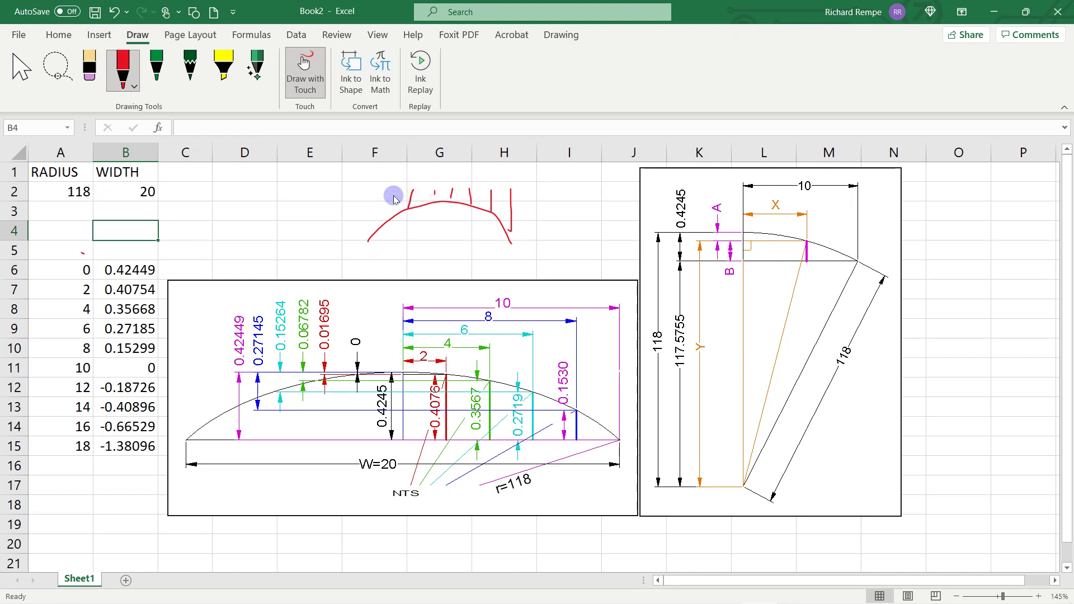
{"action": "mouse_move", "coordinate": [390, 192]}
{"action": "left_mouse_down"}
{"action": "mouse_move", "coordinate": [368, 242]}
{"action": "mouse_move", "coordinate": [510, 242]}
{"action": "left_mouse_up"}
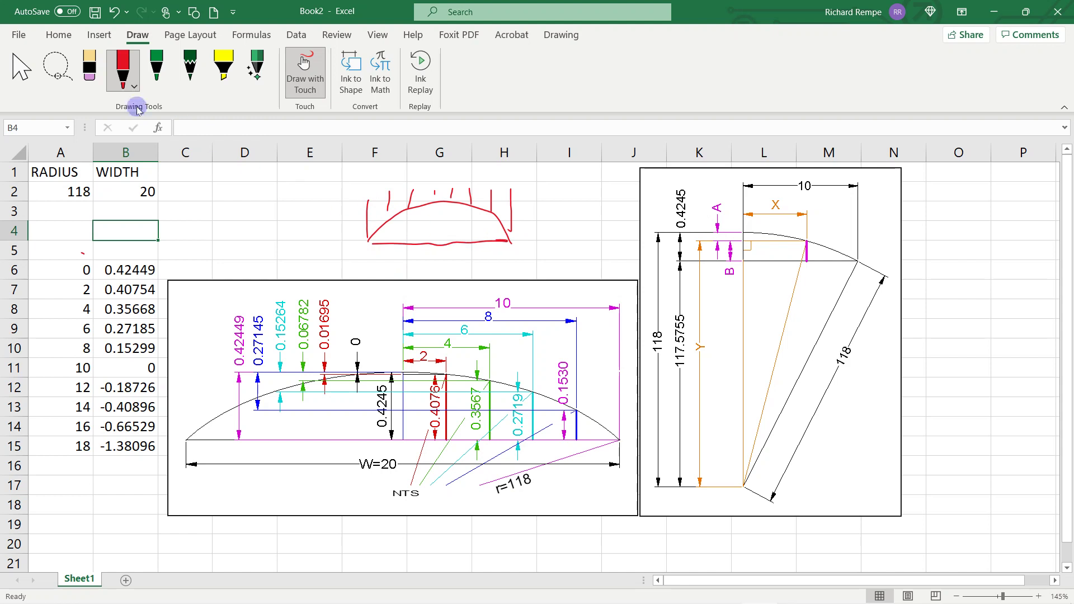
Step: Draw green vertical height lines under the sketched arc and green reference lines across its top
{"action": "left_click", "coordinate": [156, 68]}
{"action": "mouse_move", "coordinate": [389, 218]}
{"action": "left_mouse_down"}
{"action": "mouse_move", "coordinate": [385, 242]}
{"action": "mouse_move", "coordinate": [434, 228]}
{"action": "mouse_move", "coordinate": [433, 242]}
{"action": "mouse_move", "coordinate": [477, 246]}
{"action": "left_mouse_up"}
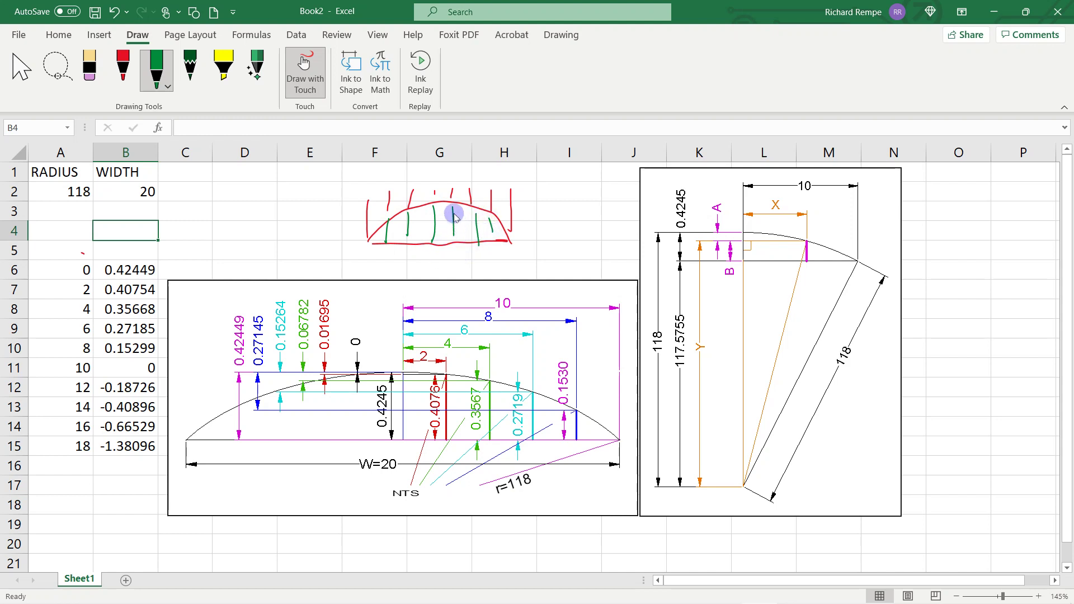
{"action": "left_click_drag", "start_coordinate": [372, 192], "coordinate": [511, 191]}
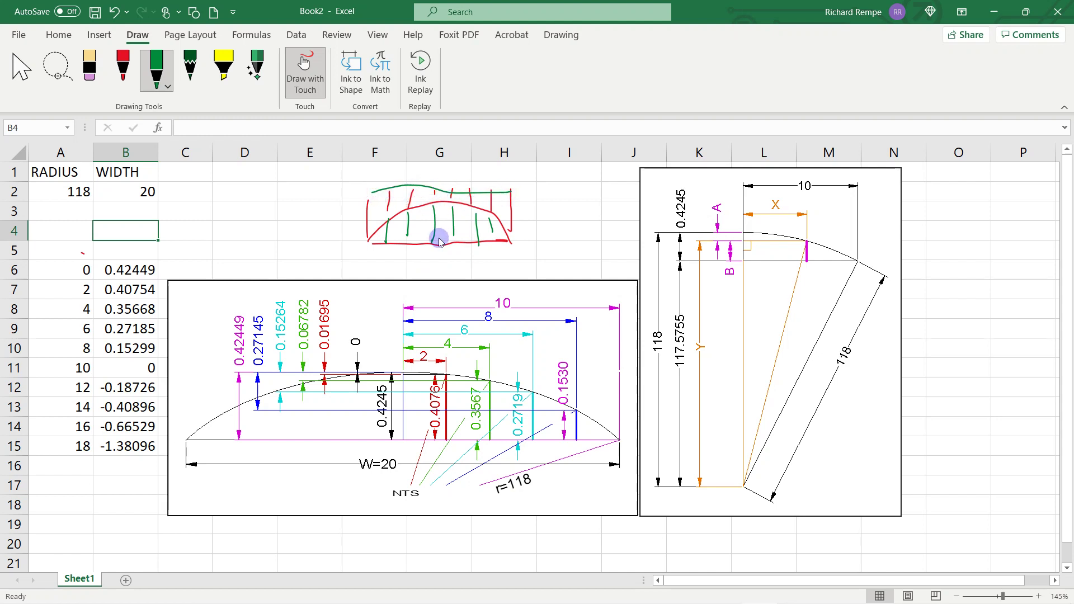
{"action": "left_click_drag", "start_coordinate": [368, 206], "coordinate": [532, 196]}
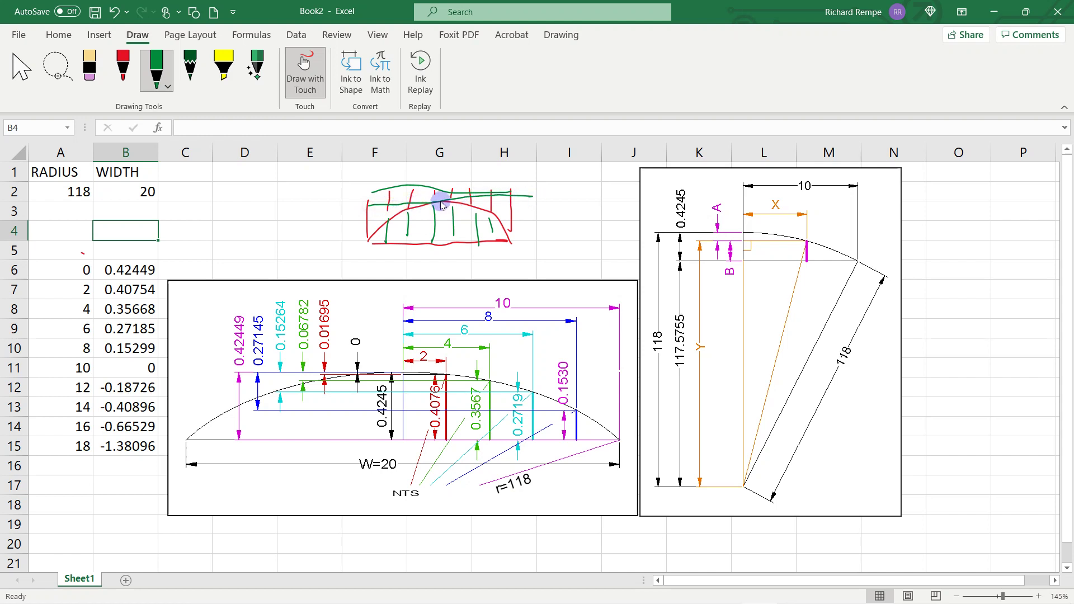
{"action": "left_click_drag", "start_coordinate": [442, 205], "coordinate": [515, 193]}
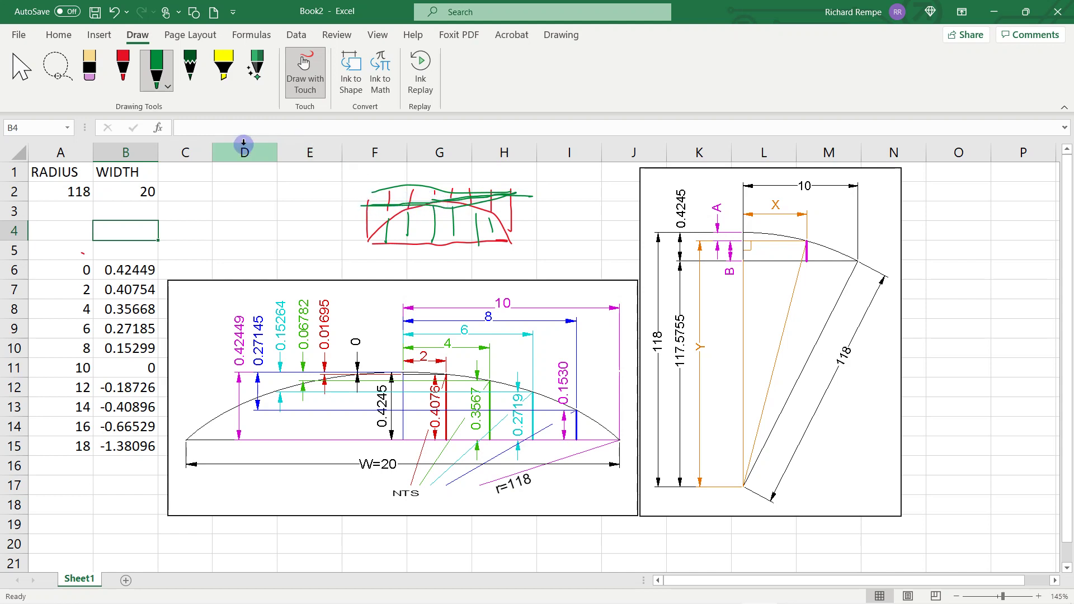
{"action": "key", "text": "Escape"}
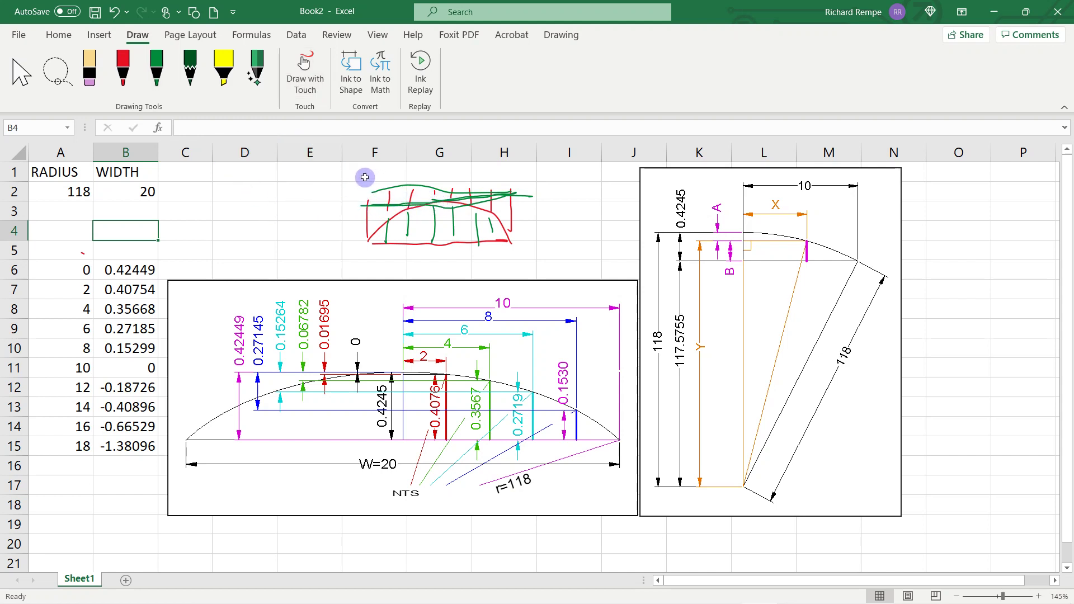
Step: Lasso the red and green arc sketch and delete it, including the remaining red base line
{"action": "left_click", "coordinate": [58, 72]}
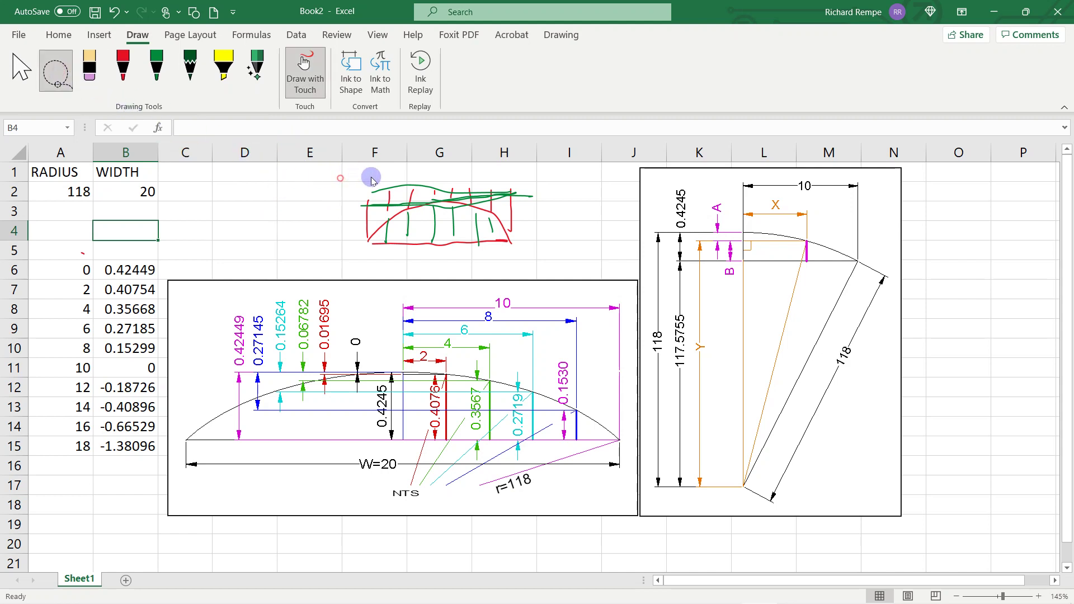
{"action": "mouse_move", "coordinate": [369, 175]}
{"action": "left_mouse_down"}
{"action": "mouse_move", "coordinate": [563, 254]}
{"action": "mouse_move", "coordinate": [527, 217]}
{"action": "left_mouse_up"}
{"action": "mouse_move", "coordinate": [526, 174]}
{"action": "left_mouse_down"}
{"action": "mouse_move", "coordinate": [377, 178]}
{"action": "mouse_move", "coordinate": [352, 220]}
{"action": "mouse_move", "coordinate": [445, 248]}
{"action": "mouse_move", "coordinate": [559, 232]}
{"action": "left_mouse_up"}
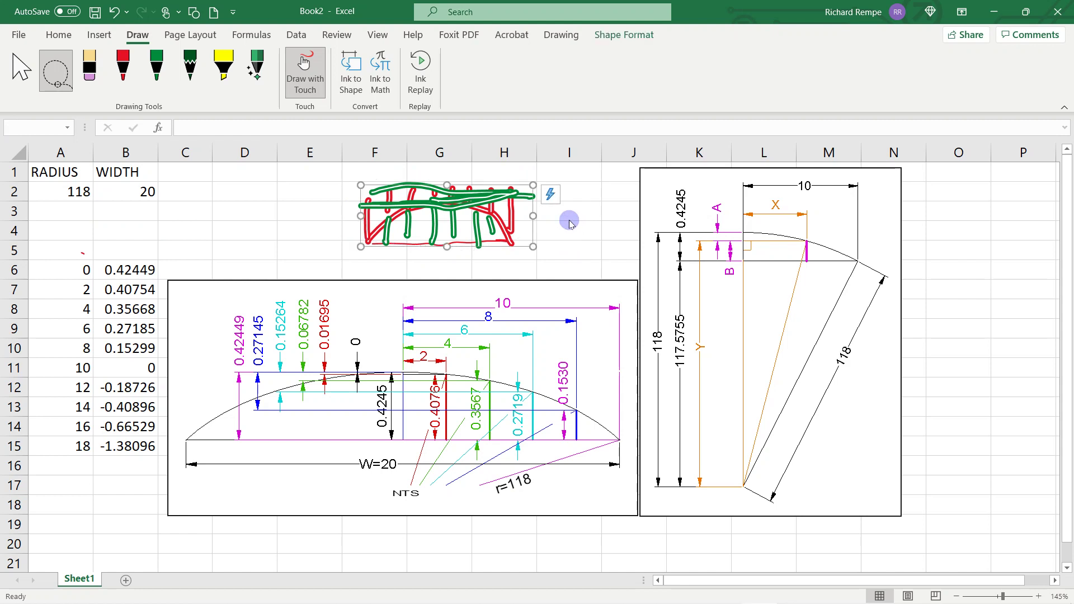
{"action": "key", "text": "Delete"}
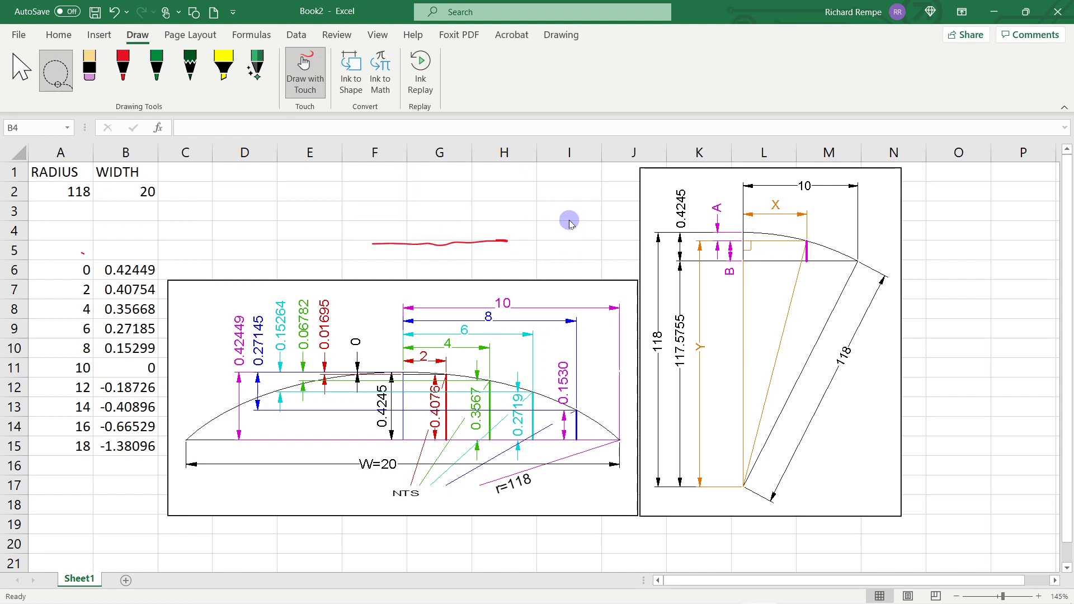
{"action": "left_click", "coordinate": [476, 242]}
{"action": "key", "text": "Delete"}
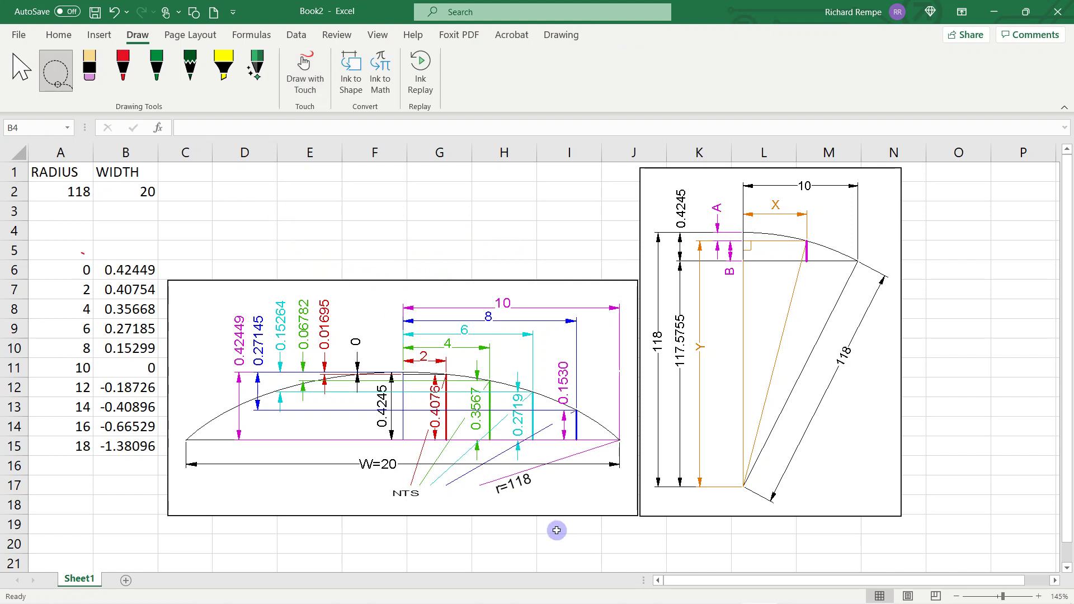
{"action": "mouse_move", "coordinate": [585, 598]}
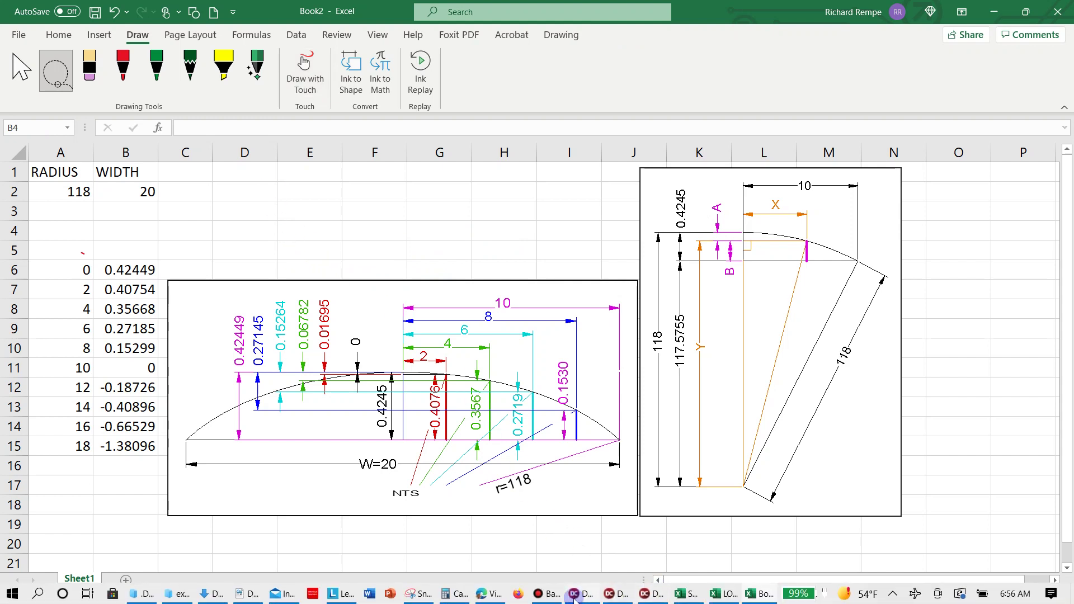
{"action": "left_click", "coordinate": [540, 596]}
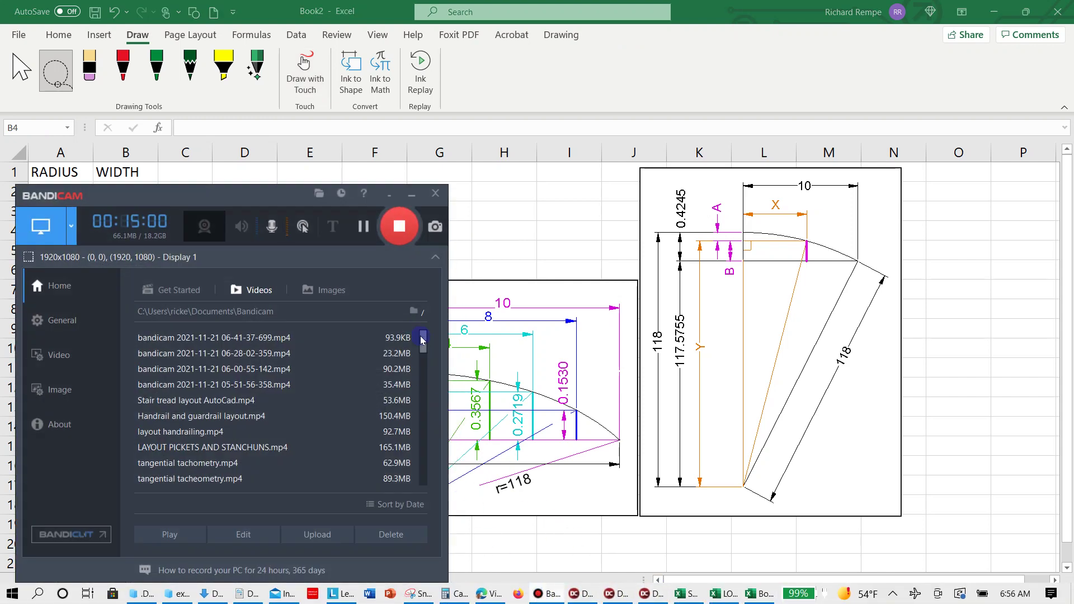